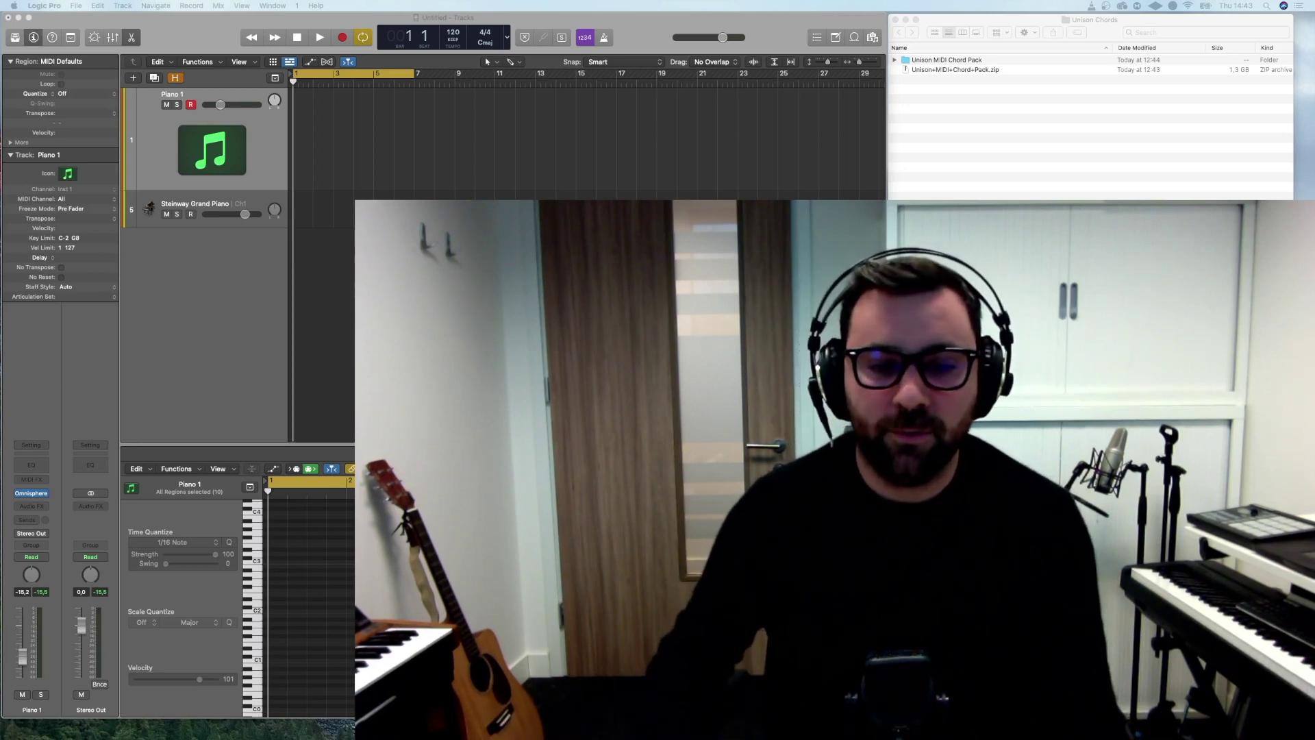
# Step: Switch to Chrome to view the Unison MIDI Chord Pack product page, then minimise the browser window
pyautogui.press('super+Tab')
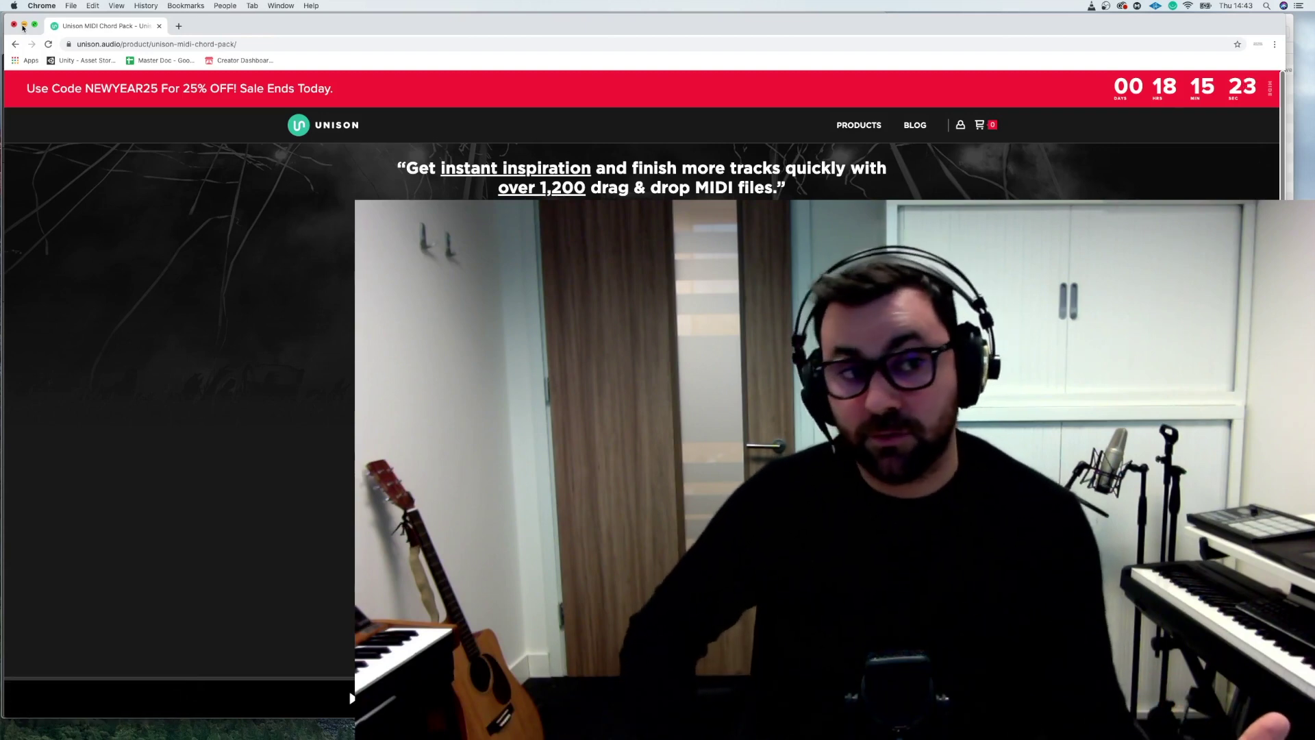
pyautogui.click(24, 26)
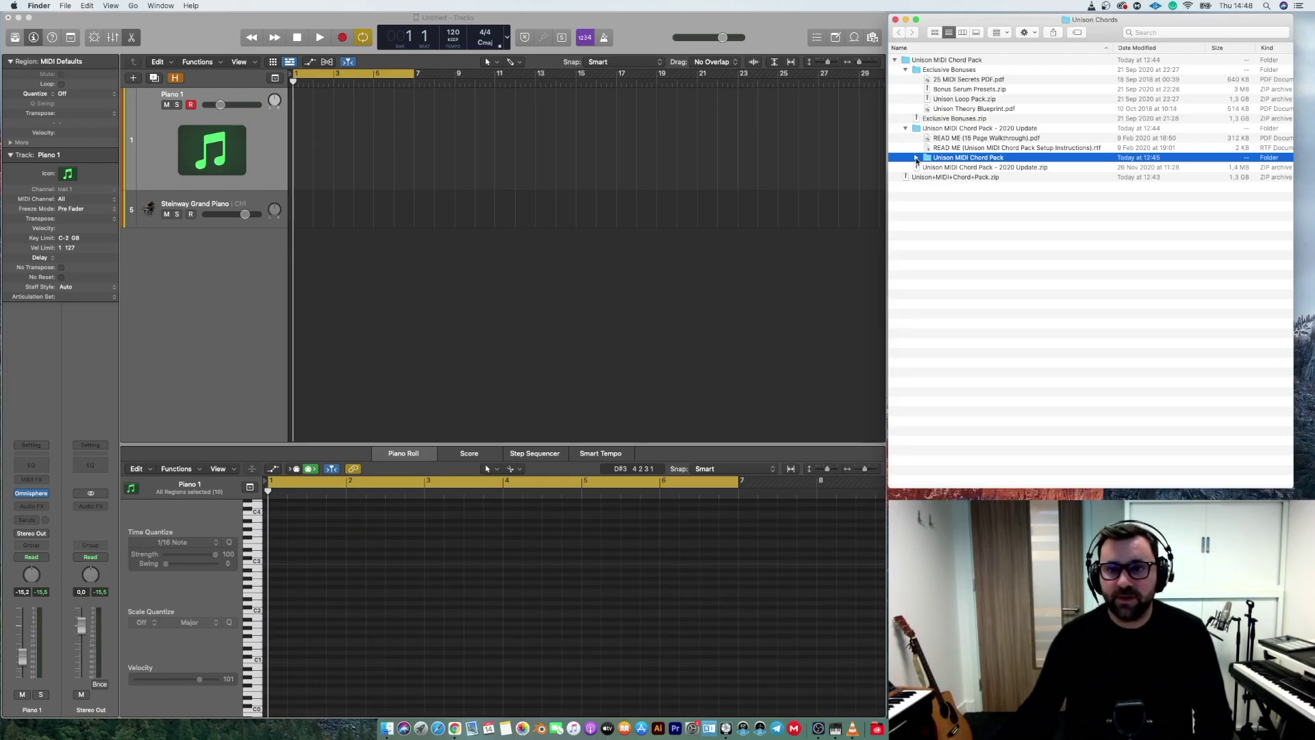
# Step: In Finder, expand the Unison MIDI Chord Pack folder and select all twelve key folders inside it
pyautogui.click(916, 157)
pyautogui.click(969, 170)
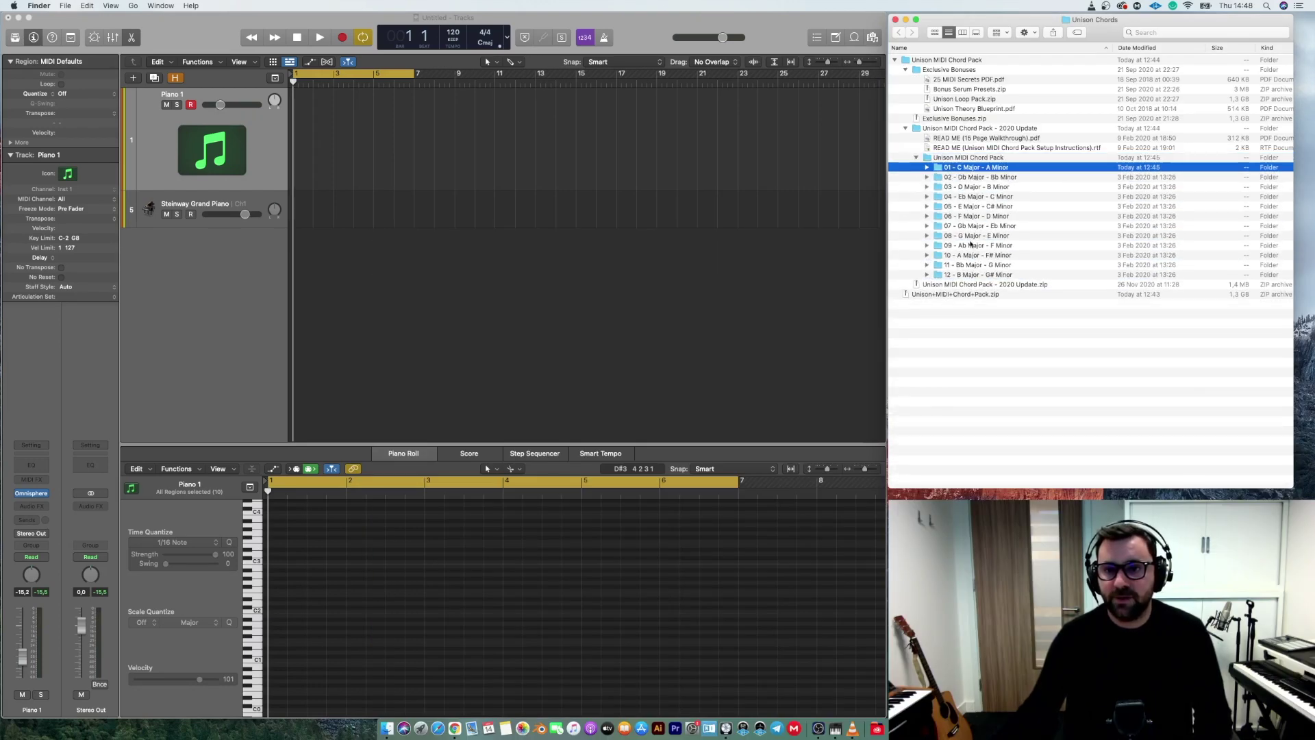
pyautogui.keyDown('shift'); pyautogui.click(969, 276); pyautogui.keyUp('shift')
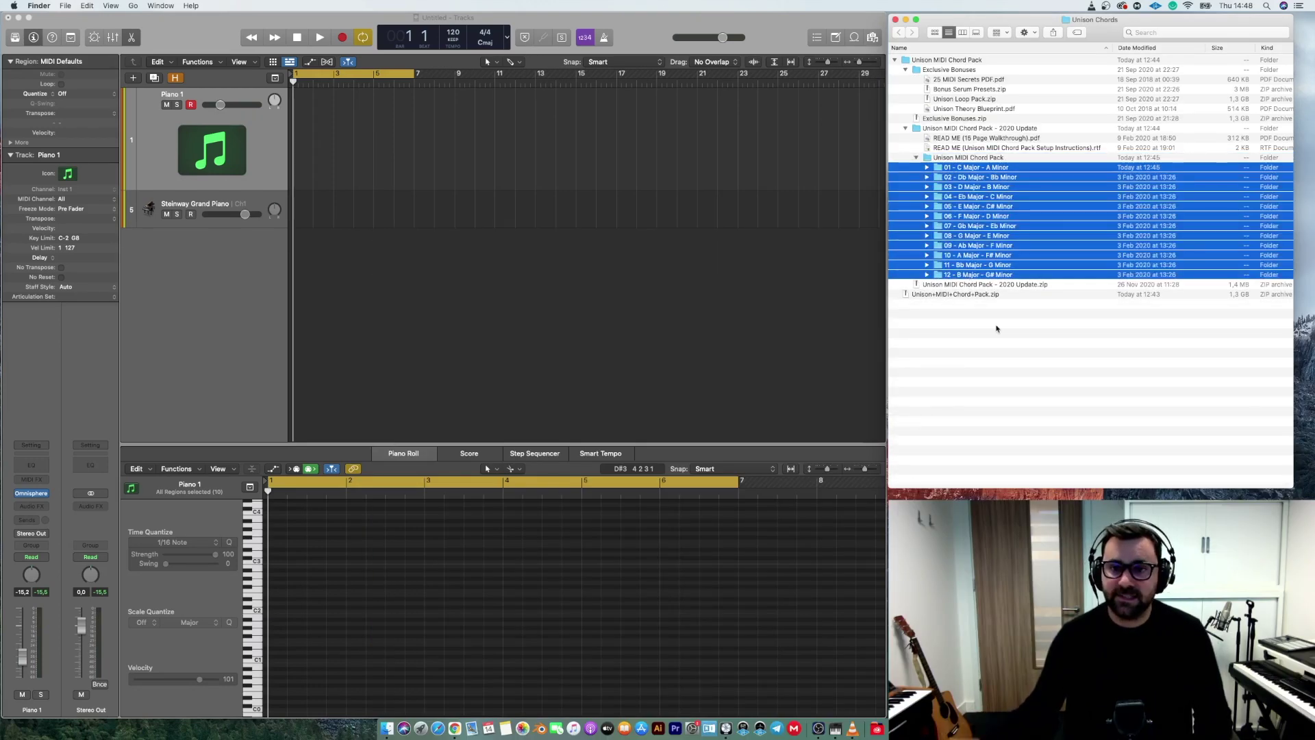
# Step: Expand the "01 - C Major - A Minor" folder, select its four chord-type subfolders and clear the selection
pyautogui.click(927, 170)
pyautogui.click(927, 168)
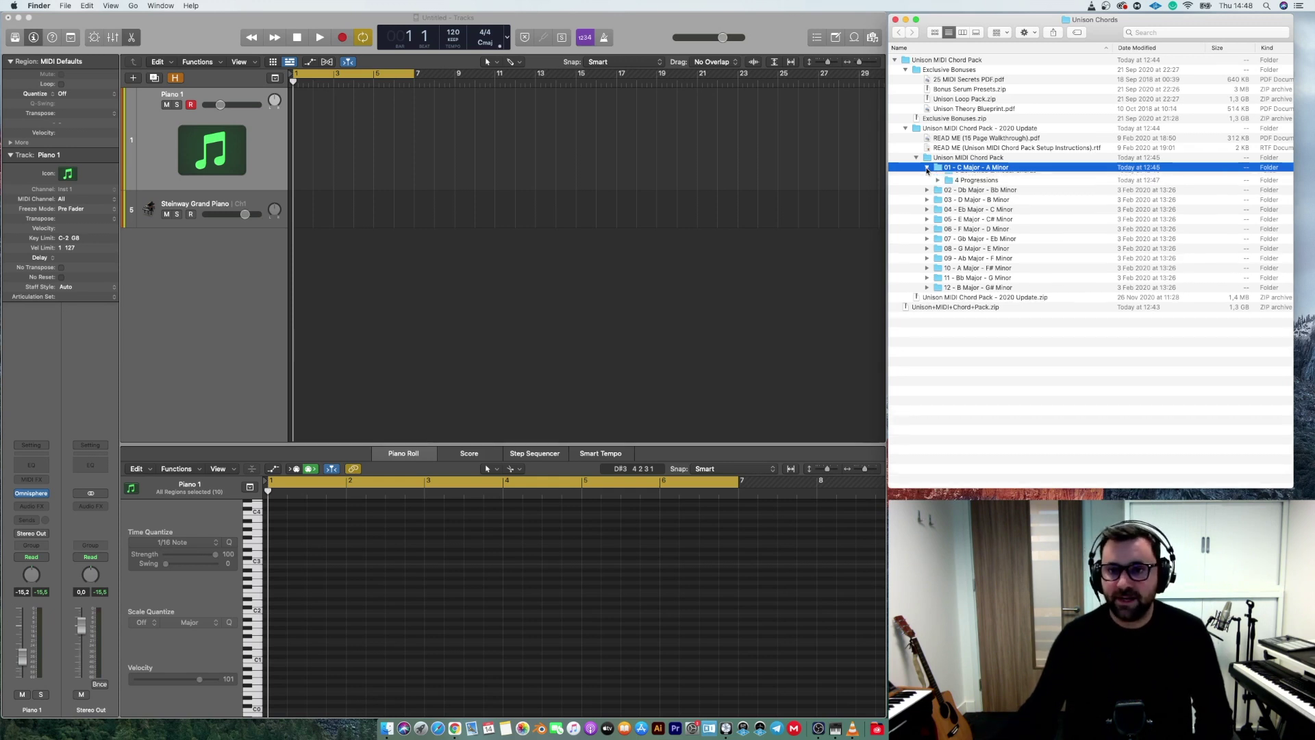
pyautogui.click(926, 167)
pyautogui.click(927, 168)
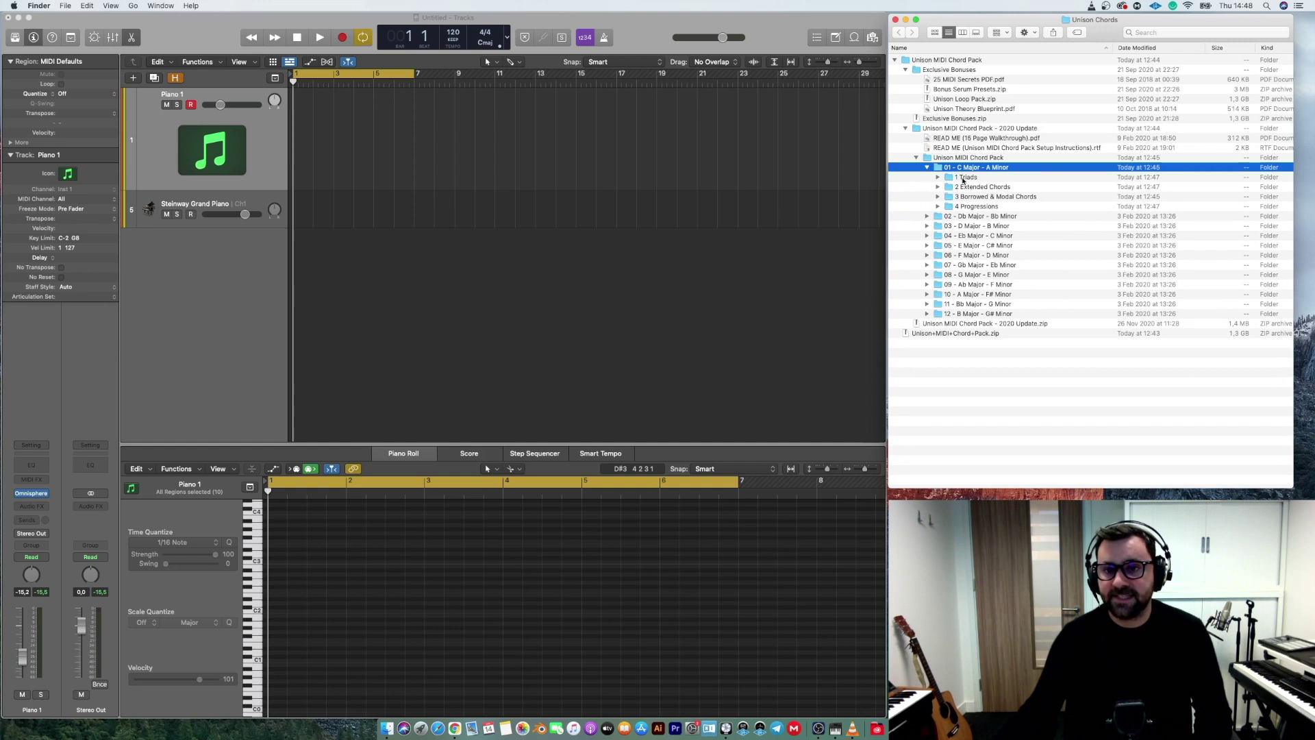
pyautogui.click(963, 178)
pyautogui.keyDown('shift'); pyautogui.click(965, 207); pyautogui.keyUp('shift')
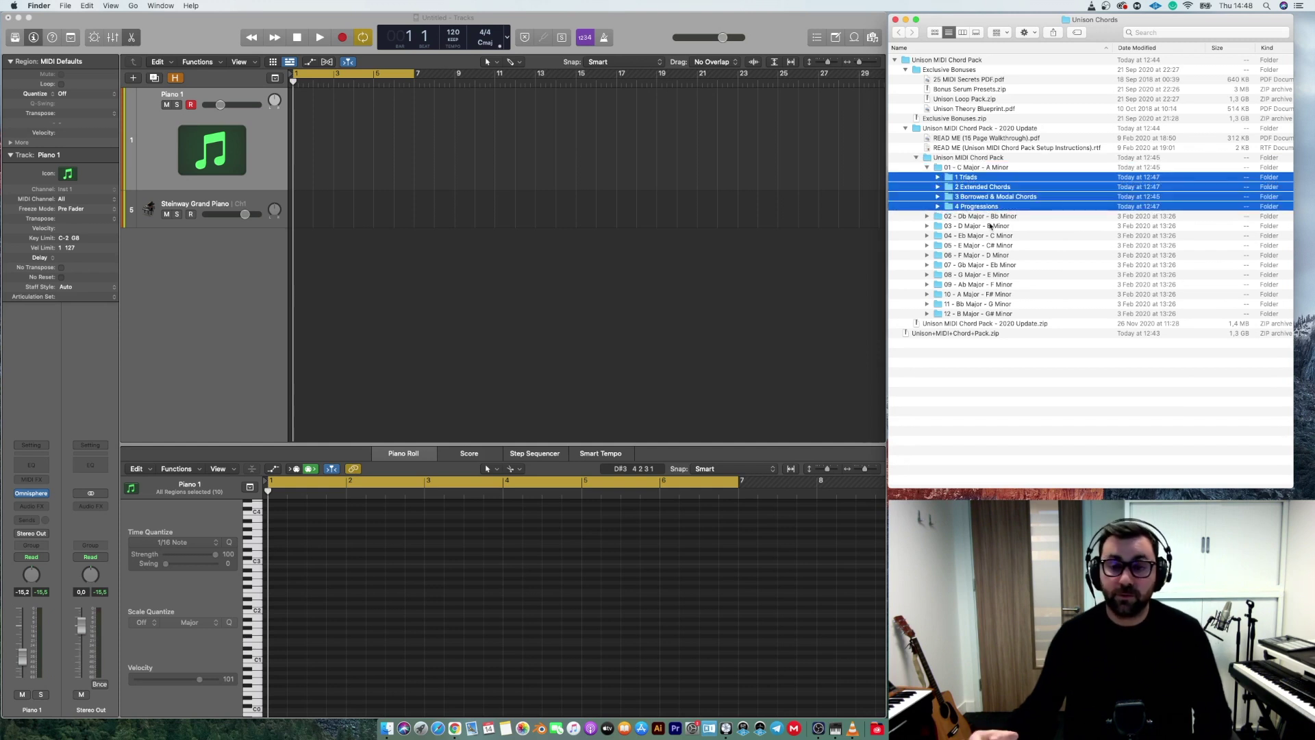
pyautogui.click(999, 383)
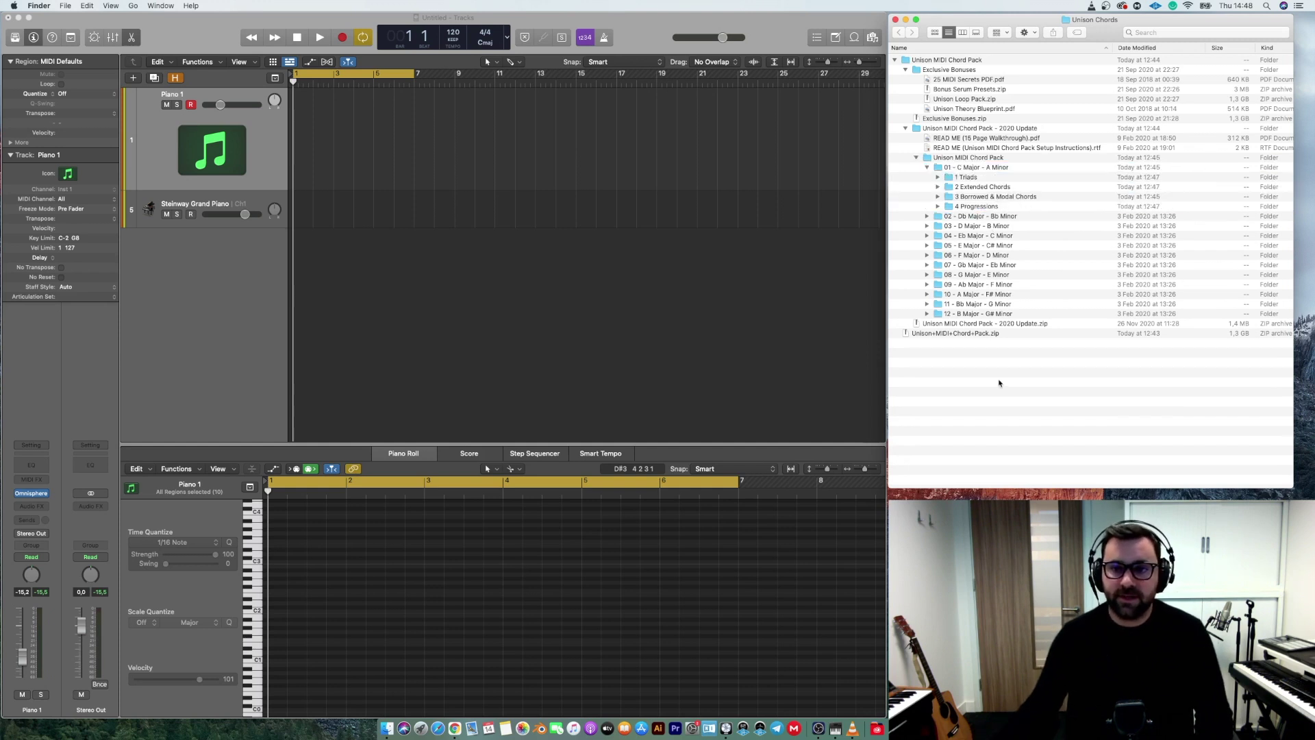
# Step: Expand "1 Triads" and its "01 - C Major" folder, select all the triad MIDI files, and clear the selection
pyautogui.click(938, 177)
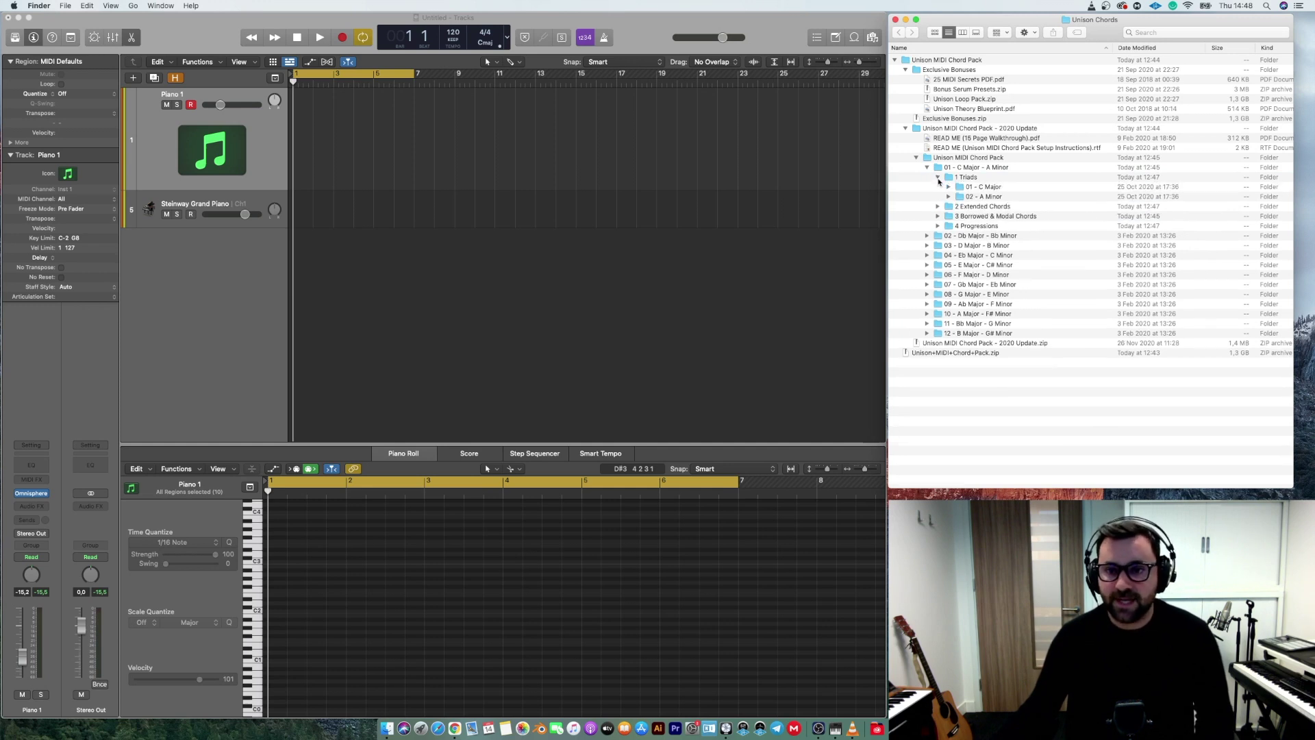
pyautogui.click(995, 189)
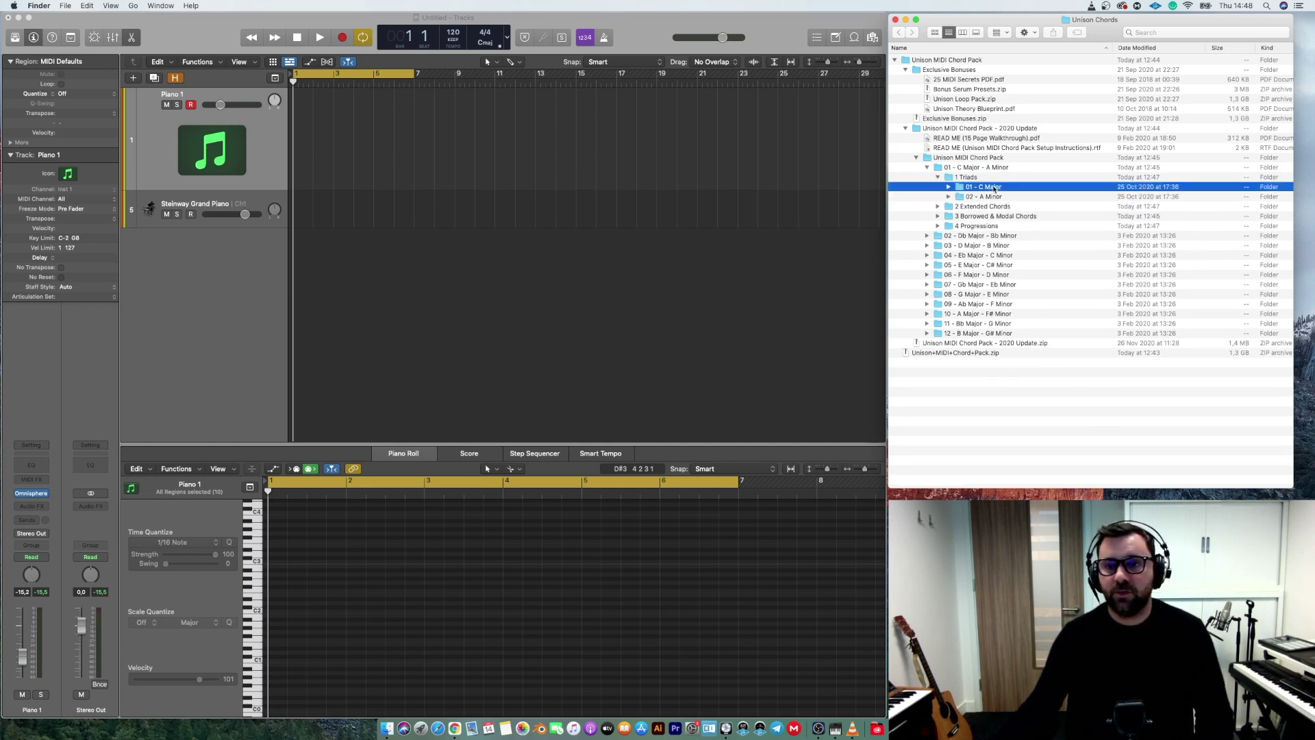
pyautogui.click(992, 198)
pyautogui.click(995, 187)
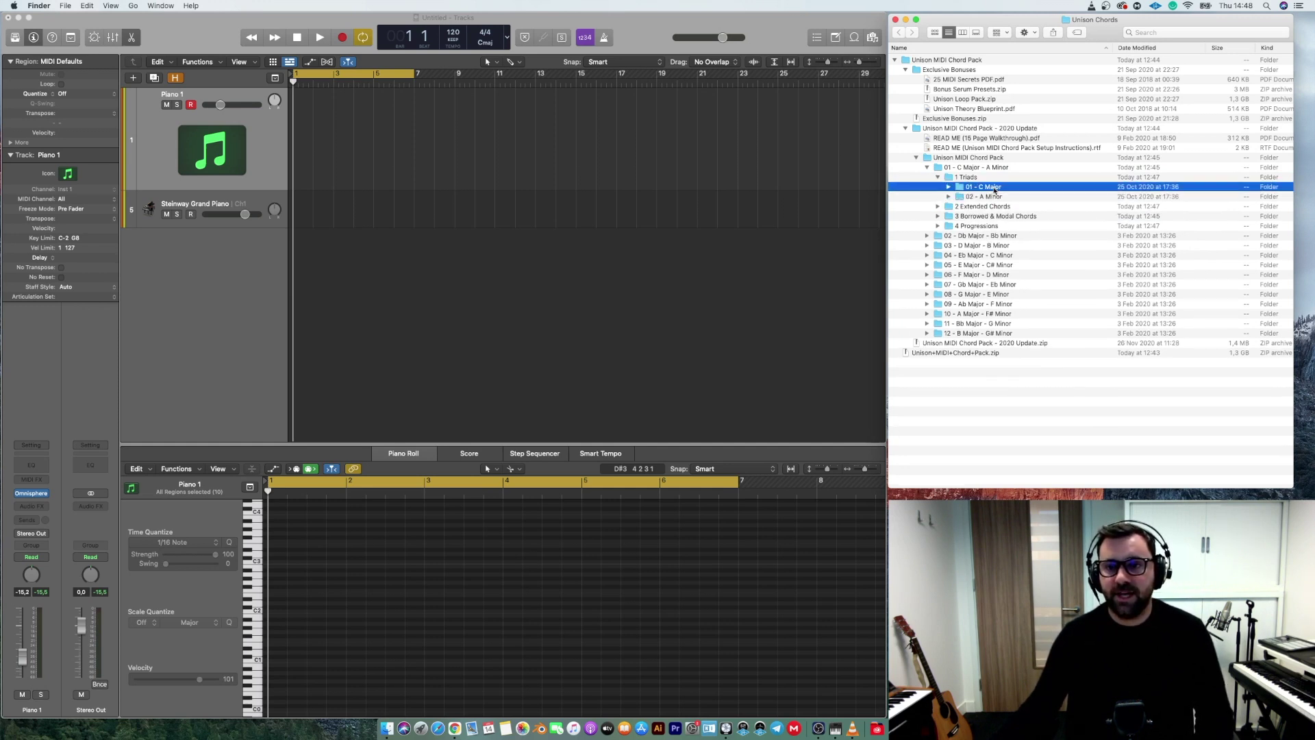
pyautogui.click(949, 187)
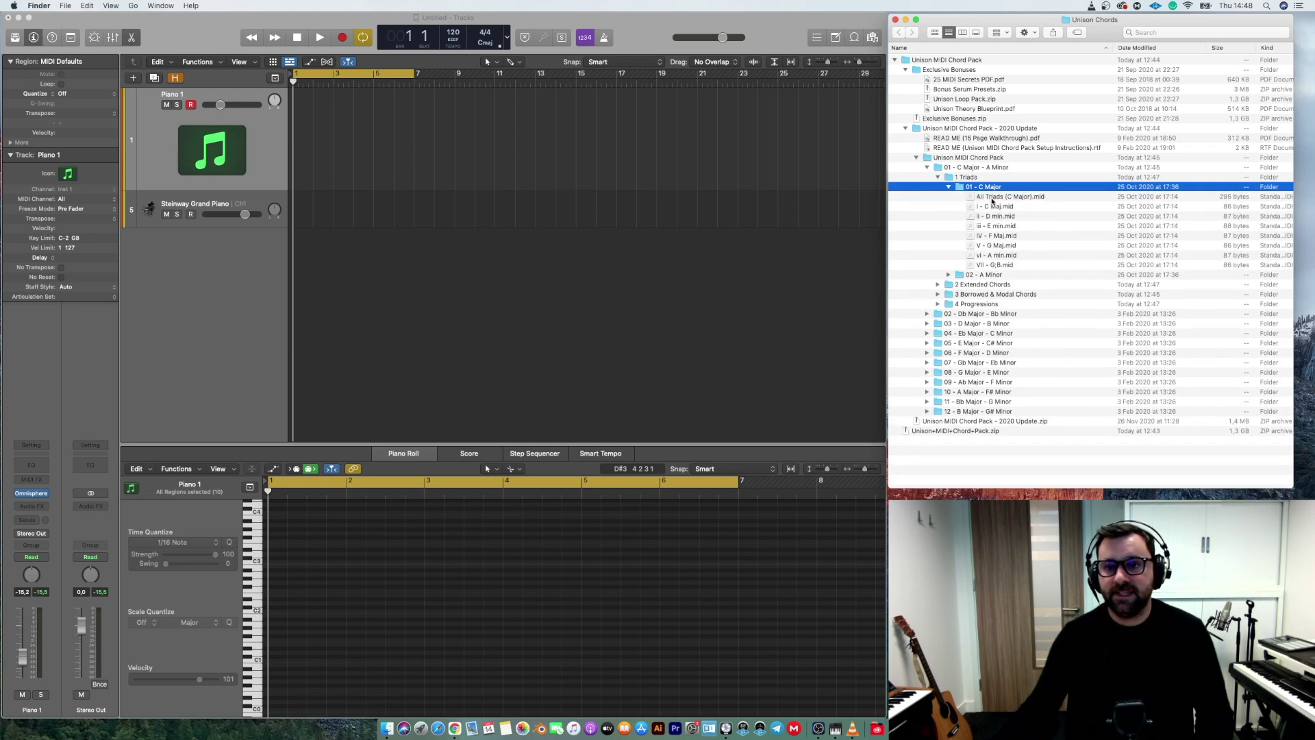
pyautogui.press('Down')
pyautogui.keyDown('shift'); pyautogui.click(994, 266); pyautogui.keyUp('shift')
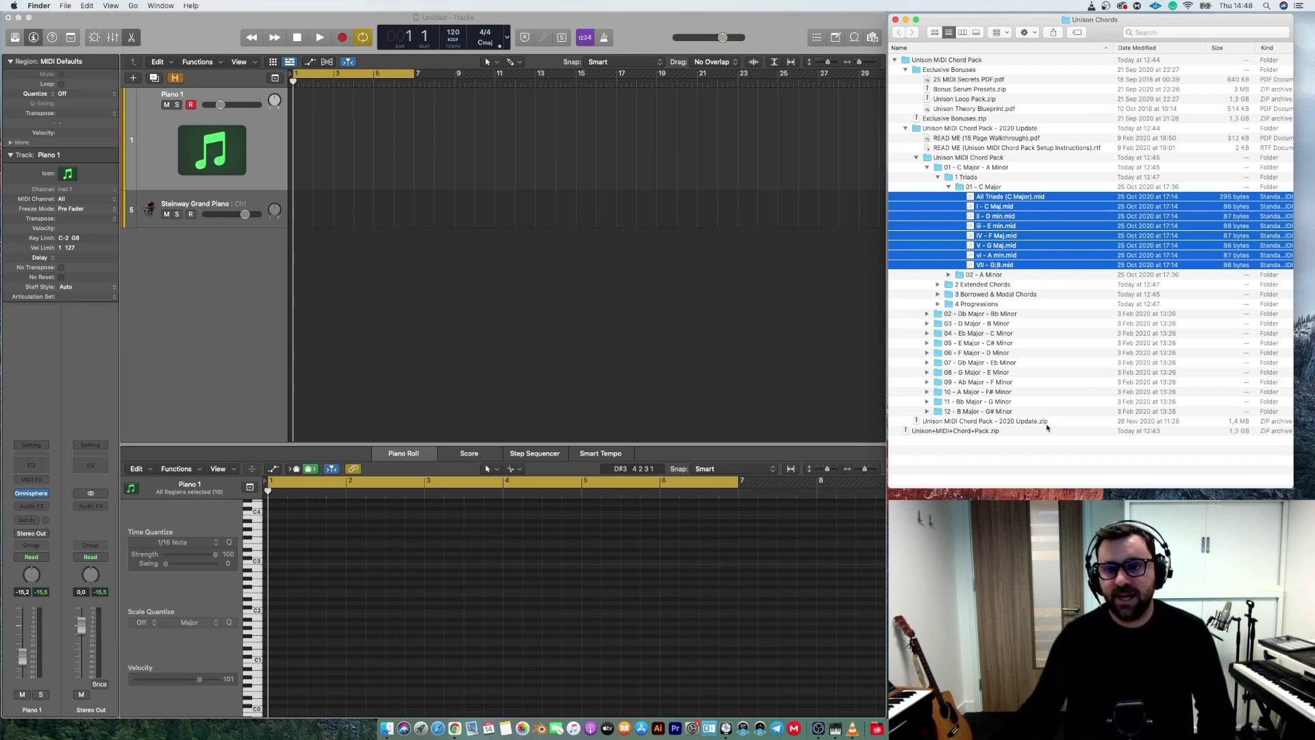
pyautogui.click(1038, 448)
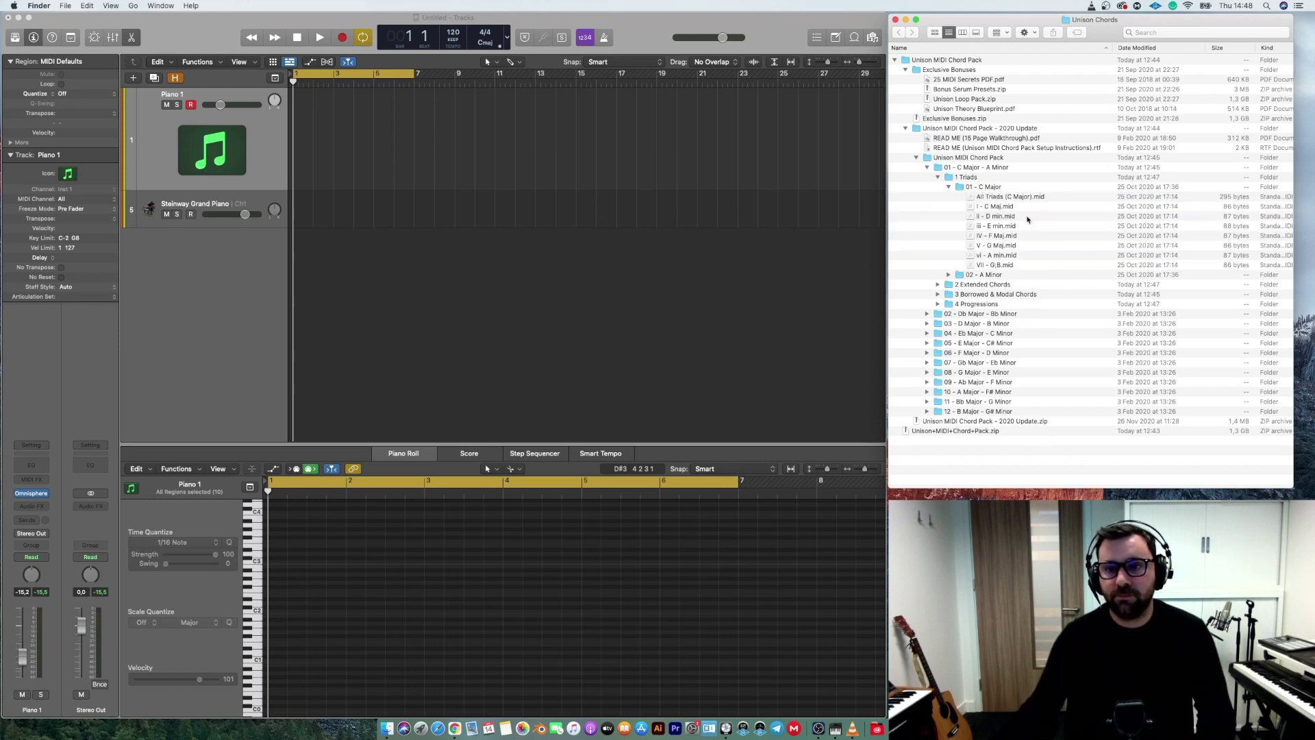
# Step: Import "All Triads (C Major).mid" onto the Piano 1 track at bar 1 and play it with the cycle range extended to bar 8
pyautogui.moveTo(1018, 199); pyautogui.dragTo(295, 142)
pyautogui.click(335, 141)
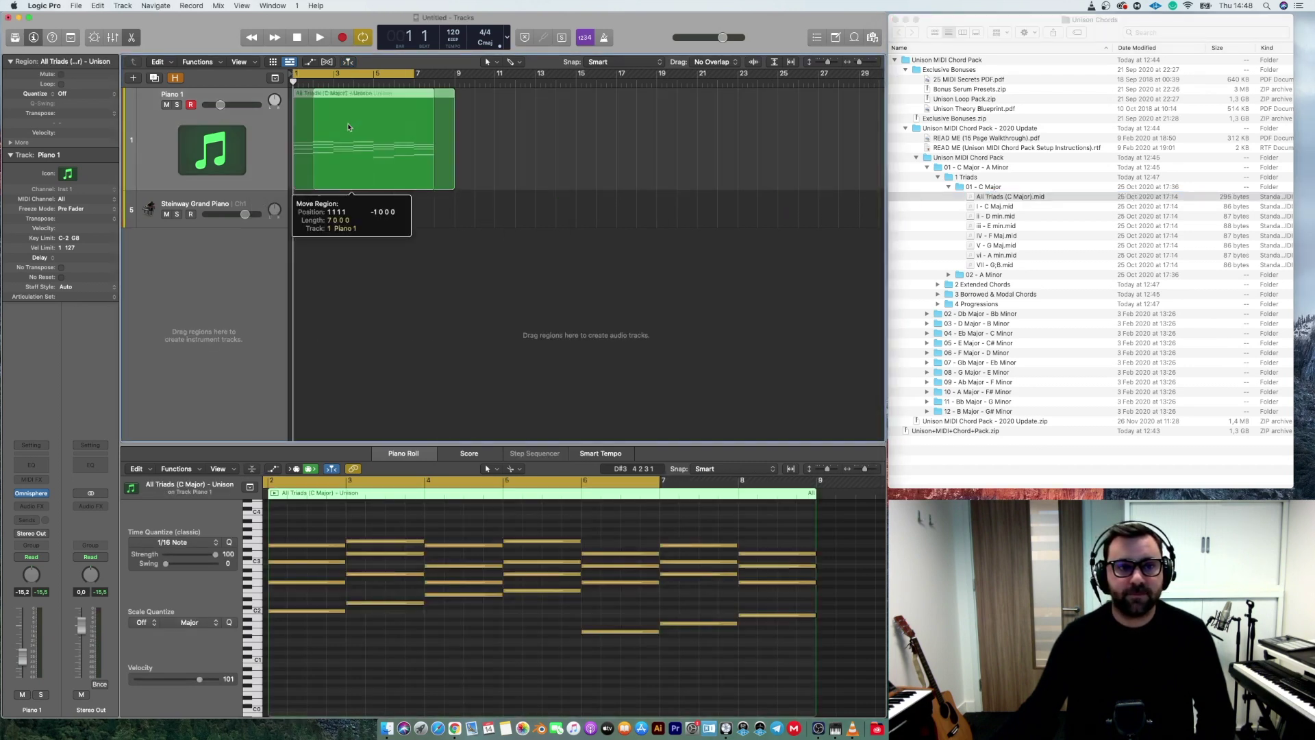
pyautogui.press('space')
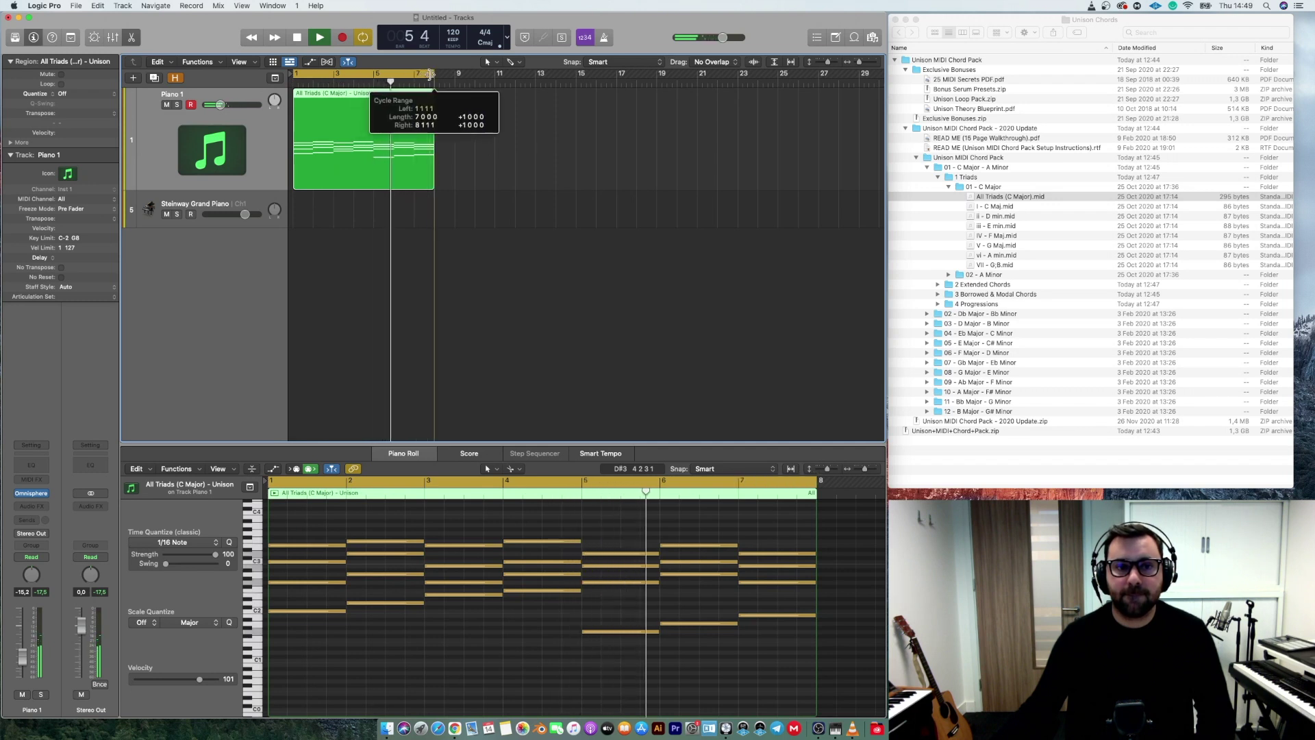
pyautogui.click(471, 116)
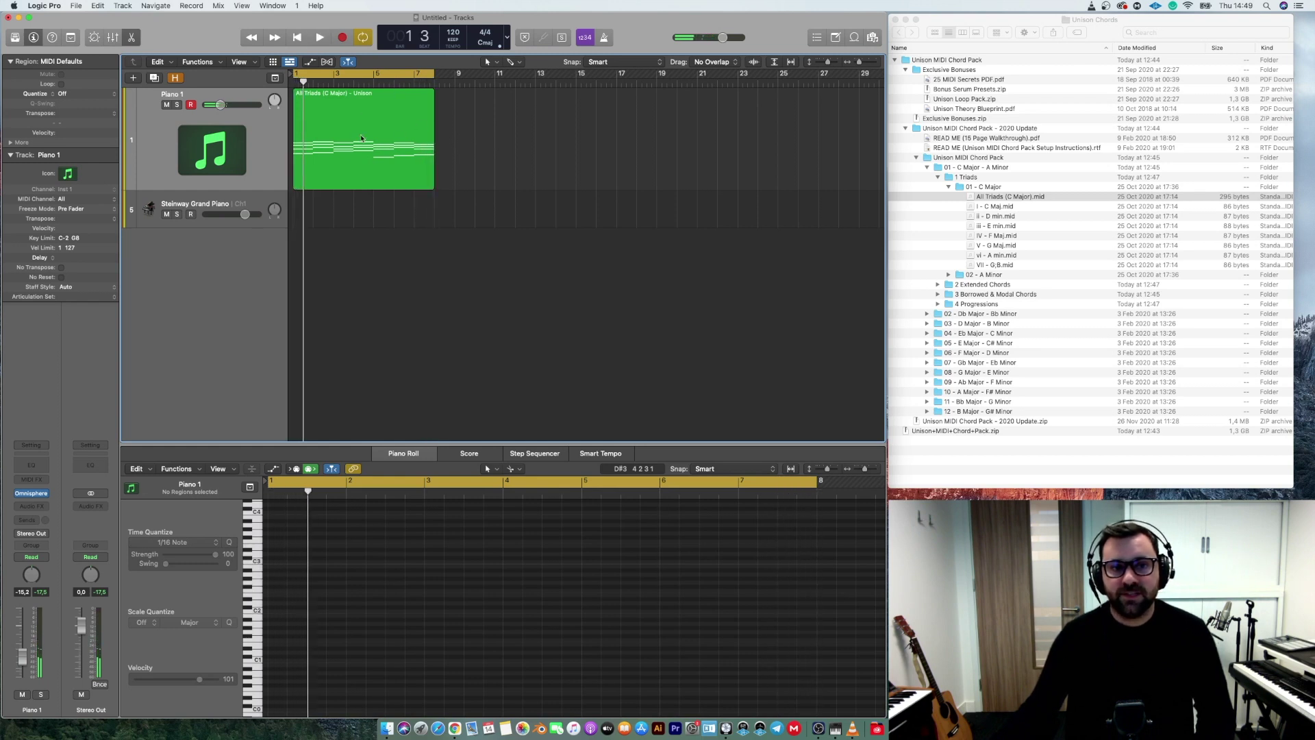
pyautogui.click(350, 187)
pyautogui.scroll(1, 527, 689)
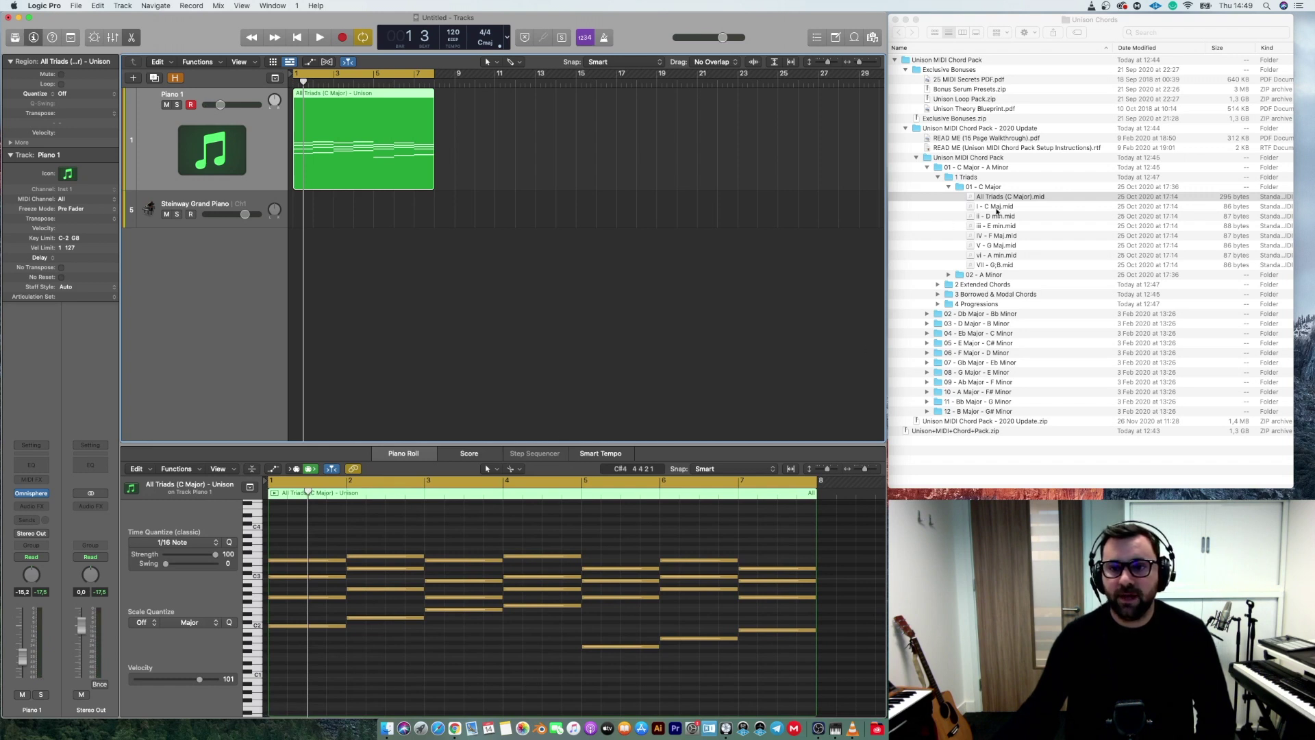
# Step: Place the C Maj, D min and G Maj triad files on the Piano 1 track at bars 11, 12 and 13
pyautogui.moveTo(996, 210); pyautogui.dragTo(505, 156)
pyautogui.moveTo(996, 215); pyautogui.dragTo(520, 160)
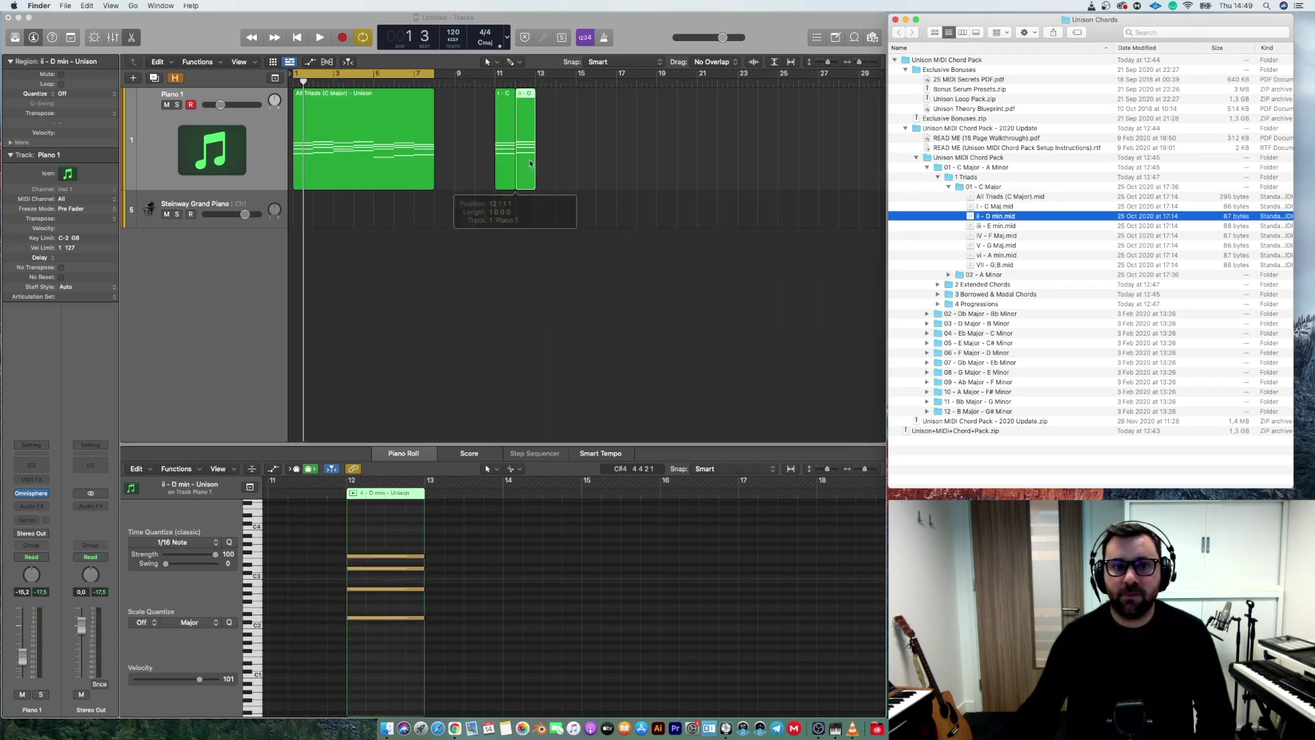
pyautogui.moveTo(996, 246); pyautogui.dragTo(540, 164)
# Step: Set the cycle range to bars 11 to 14 and play back the three-chord progression
pyautogui.moveTo(500, 77); pyautogui.dragTo(546, 77)
pyautogui.press('space')
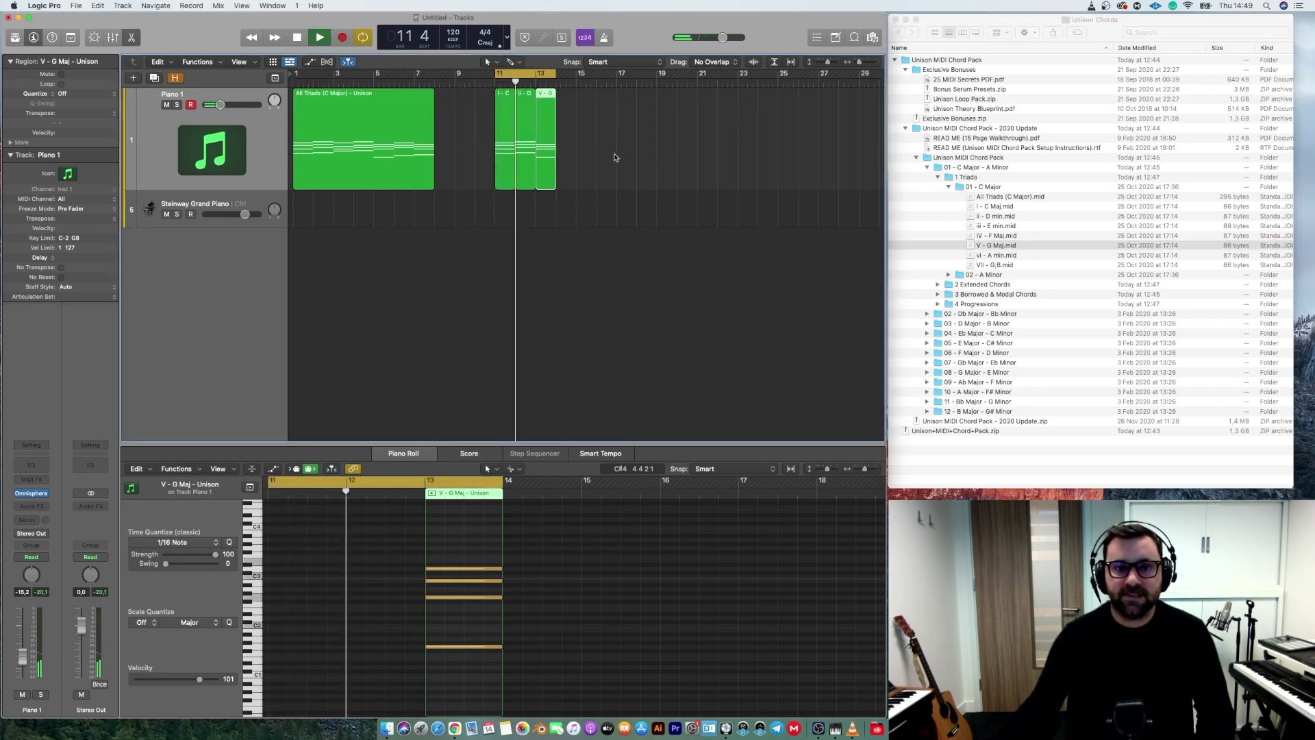
pyautogui.scroll(5, 619, 158)
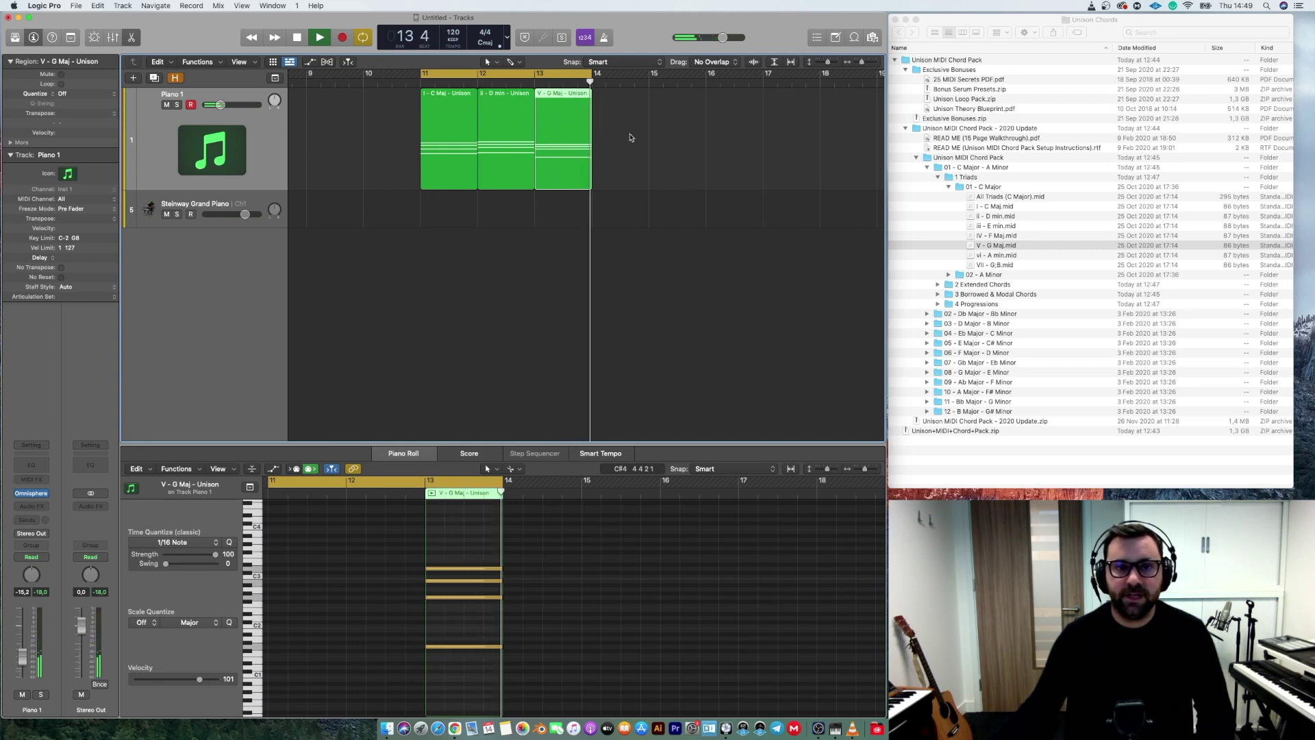
pyautogui.press('space')
# Step: Insert "vi - A min.mid" at bar 13 on the Piano 1 track and move the G Maj region to bar 14
pyautogui.moveTo(568, 144); pyautogui.dragTo(687, 145)
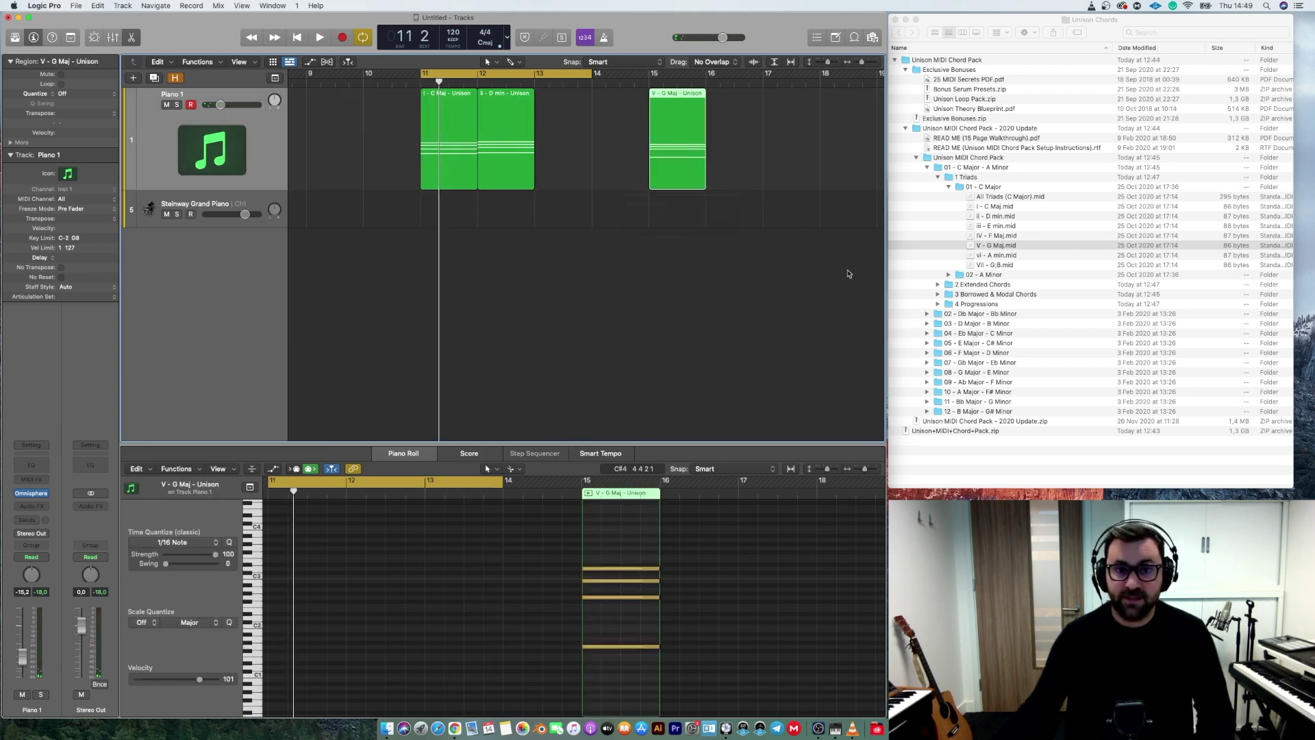
pyautogui.click(995, 255)
pyautogui.moveTo(995, 255); pyautogui.dragTo(538, 151)
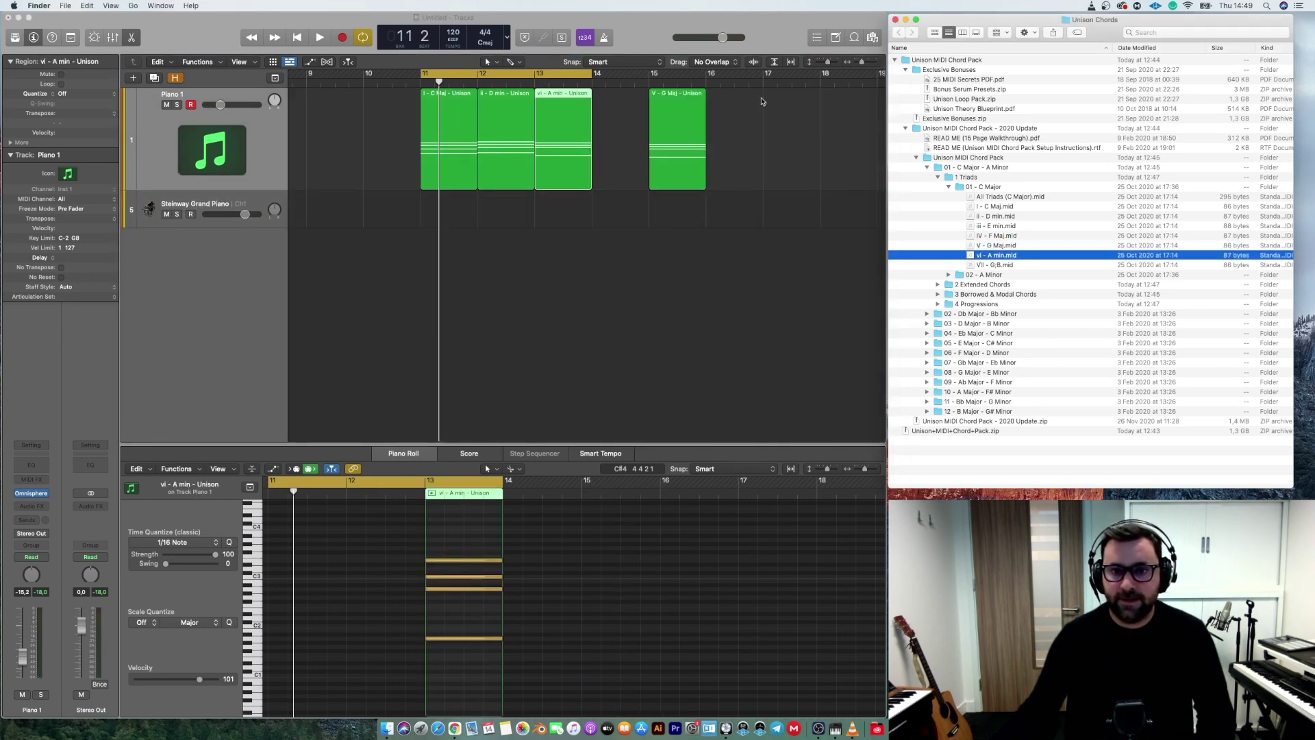
pyautogui.moveTo(685, 110); pyautogui.dragTo(650, 80)
# Step: Extend the cycle range to bar 15 and play back the four-chord progression
pyautogui.click(590, 79)
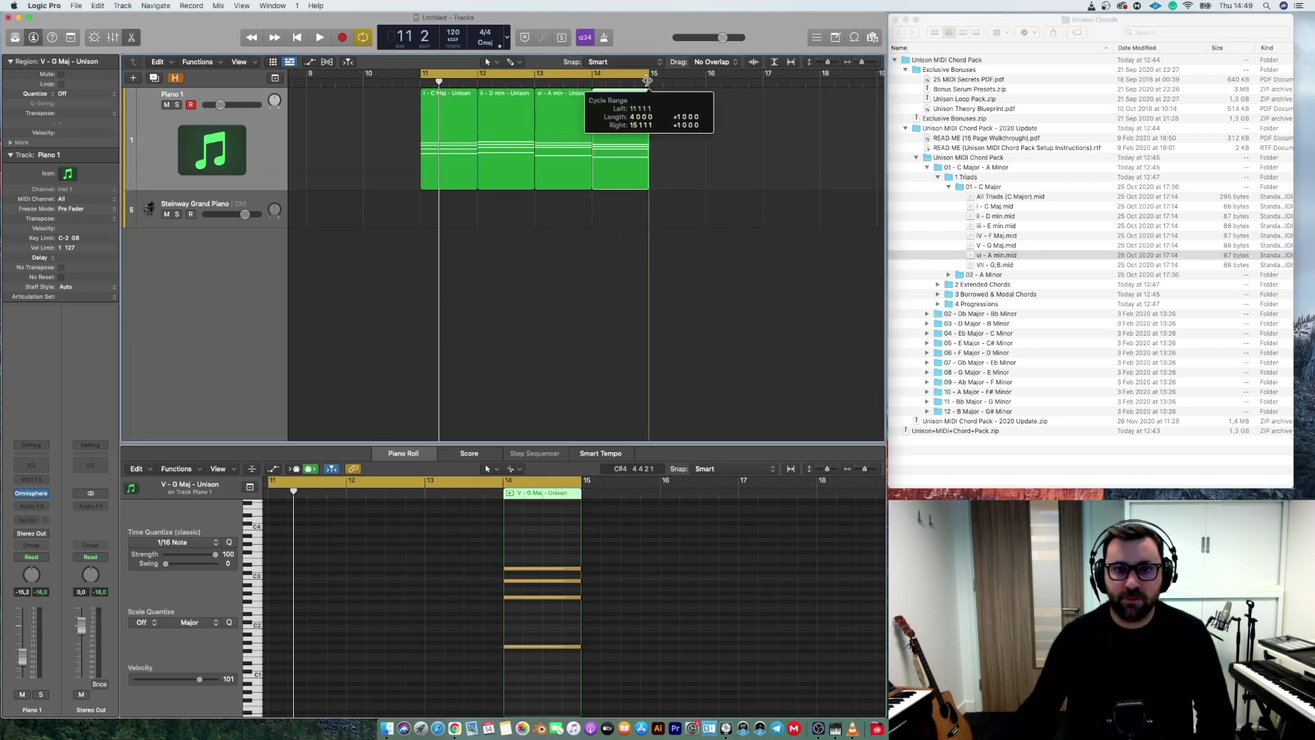
pyautogui.click(697, 146)
pyautogui.press('space')
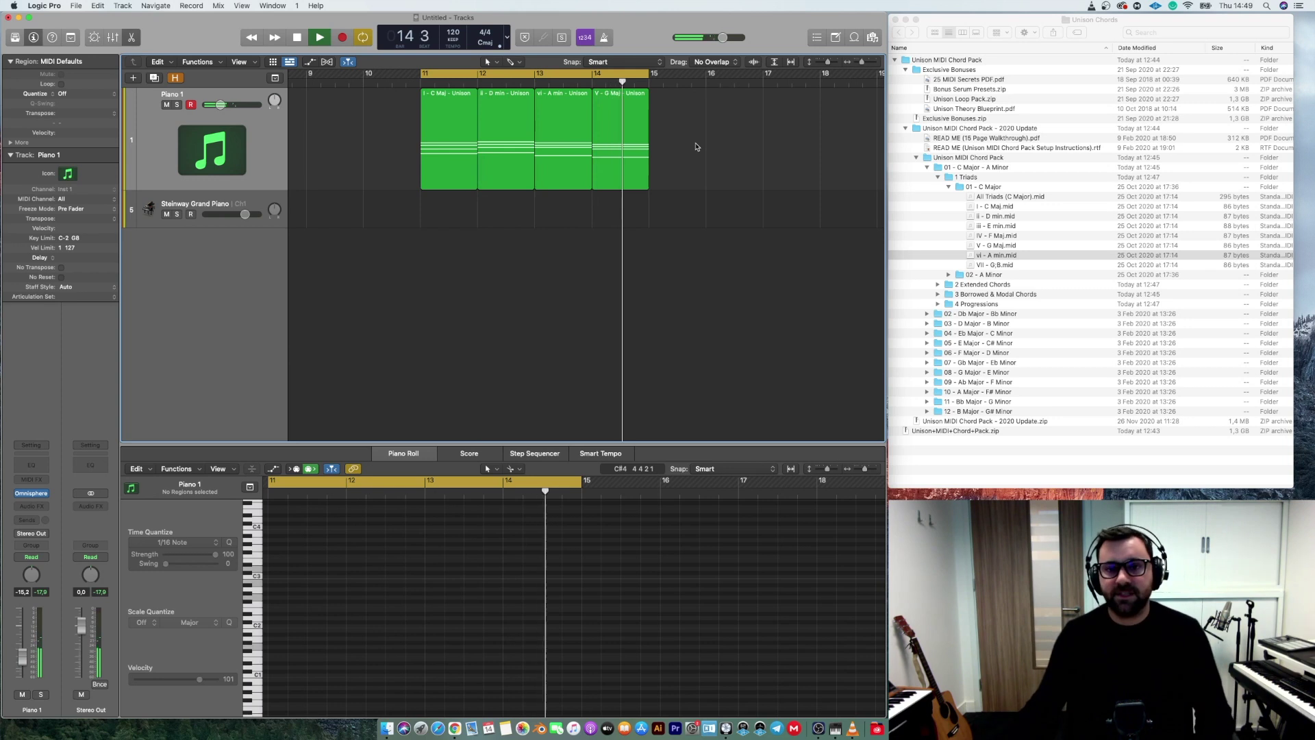
pyautogui.press('space')
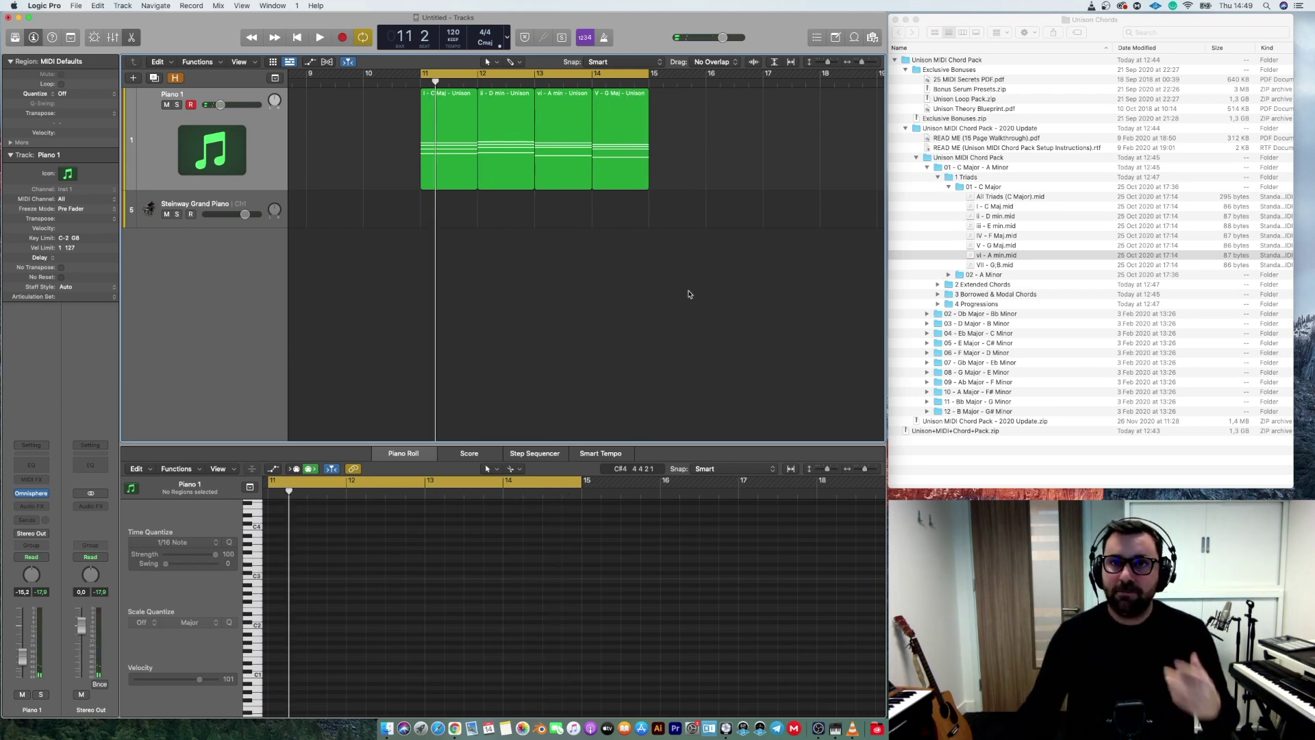
# Step: Collapse the triads' C Major folder and "1 Triads", and expand the "2 Extended Chords" folder
pyautogui.click(949, 190)
pyautogui.click(948, 187)
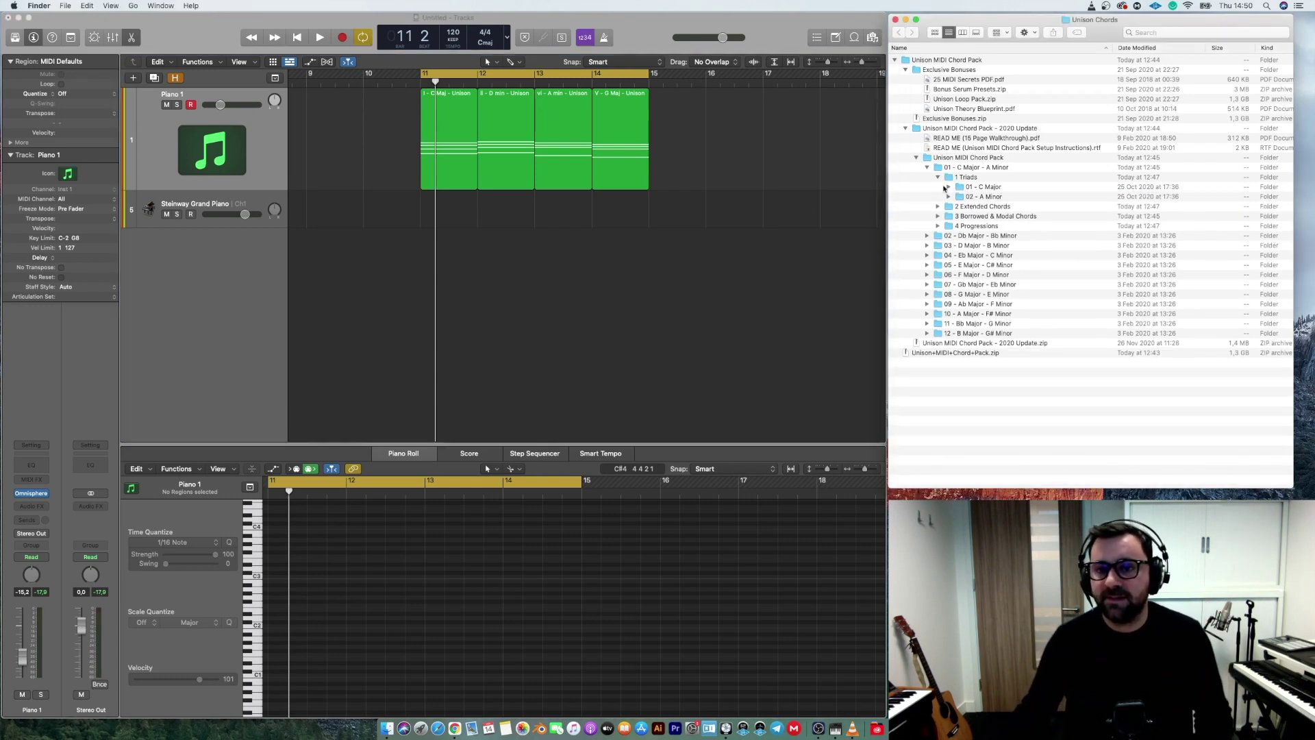
pyautogui.click(938, 178)
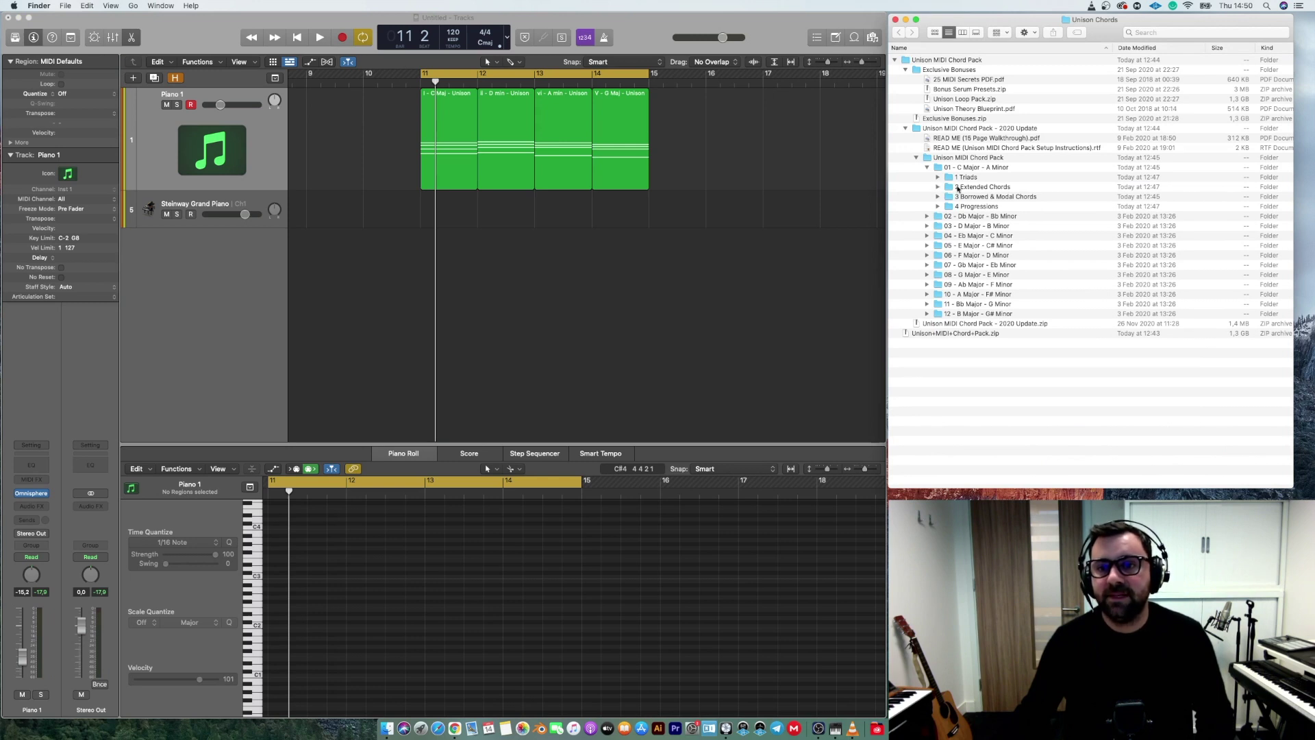
pyautogui.click(949, 188)
pyautogui.click(937, 187)
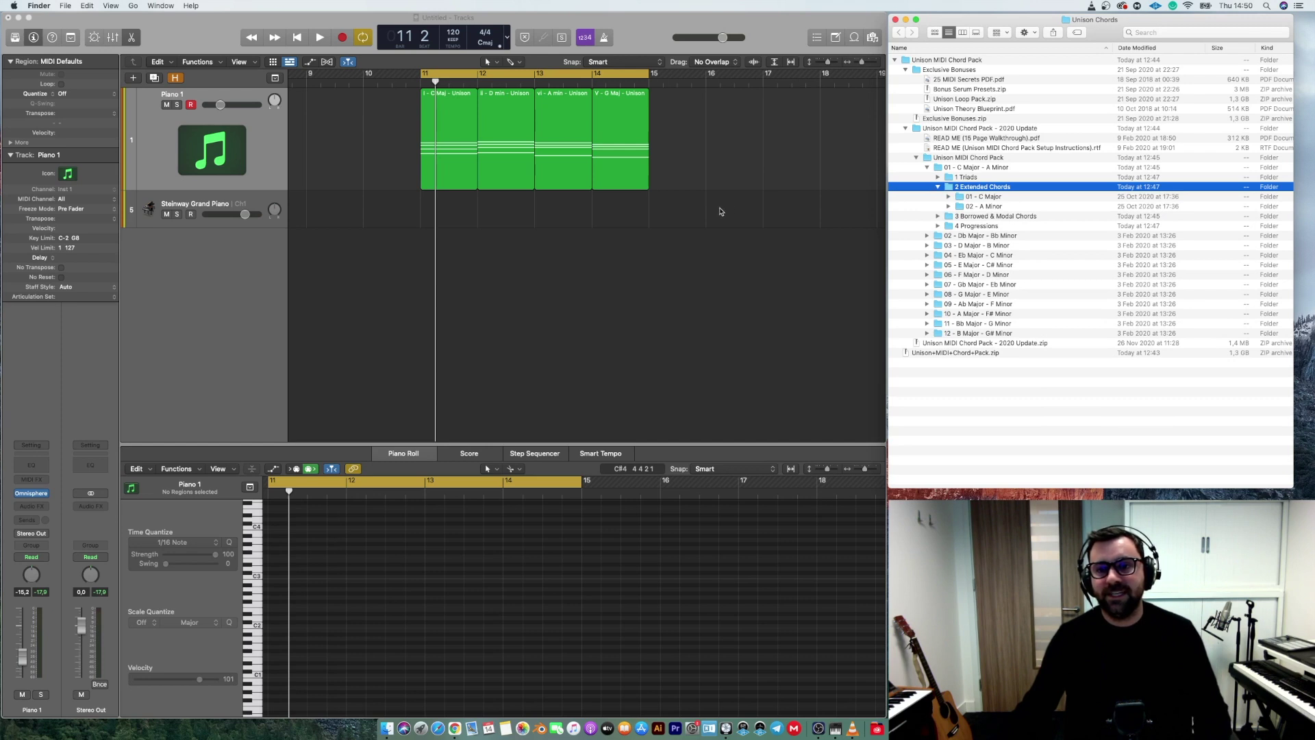
# Step: Set the cycle range over the empty bars 16 to 20
pyautogui.hscroll(5, 720, 211)
pyautogui.moveTo(371, 77); pyautogui.dragTo(658, 87)
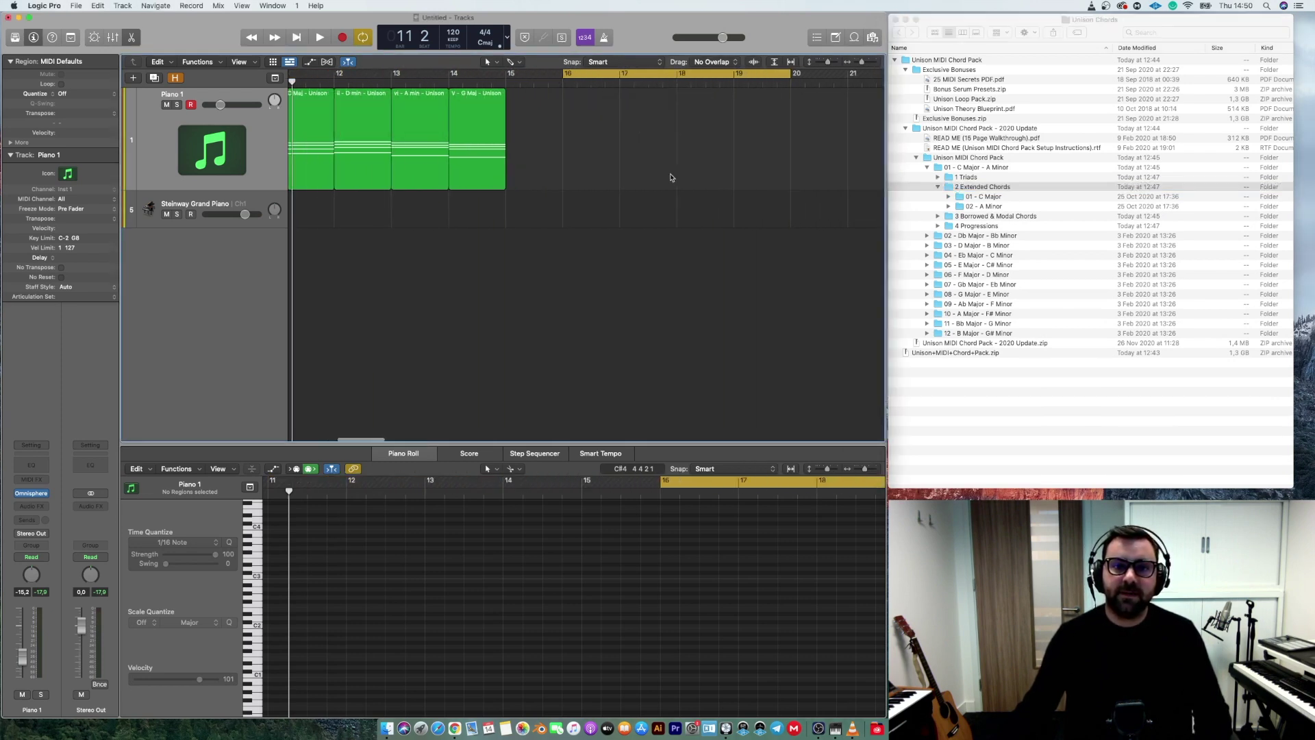
pyautogui.hscroll(2, 671, 178)
# Step: Import "I - Cmaj6Add9.mid" from the extended chords' "01 - C Major" folder onto Piano 1 at bar 16 and play it
pyautogui.click(949, 197)
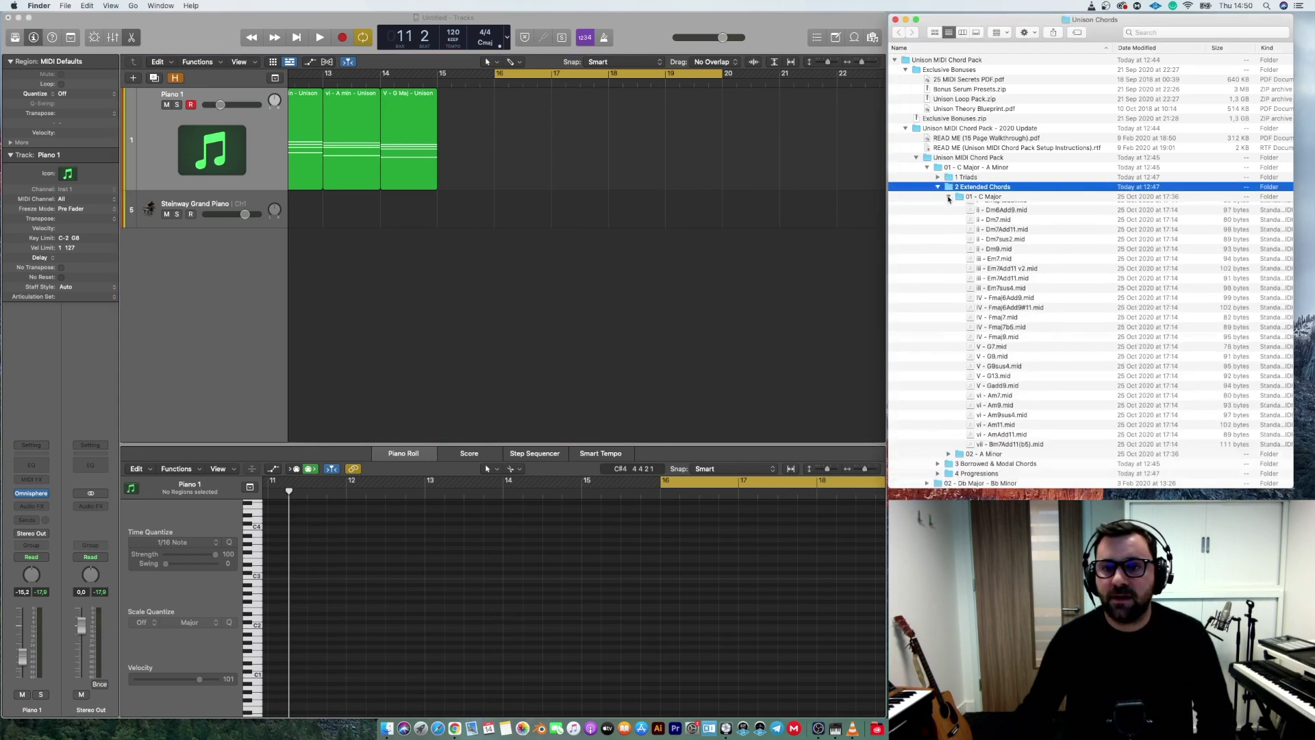
pyautogui.click(999, 207)
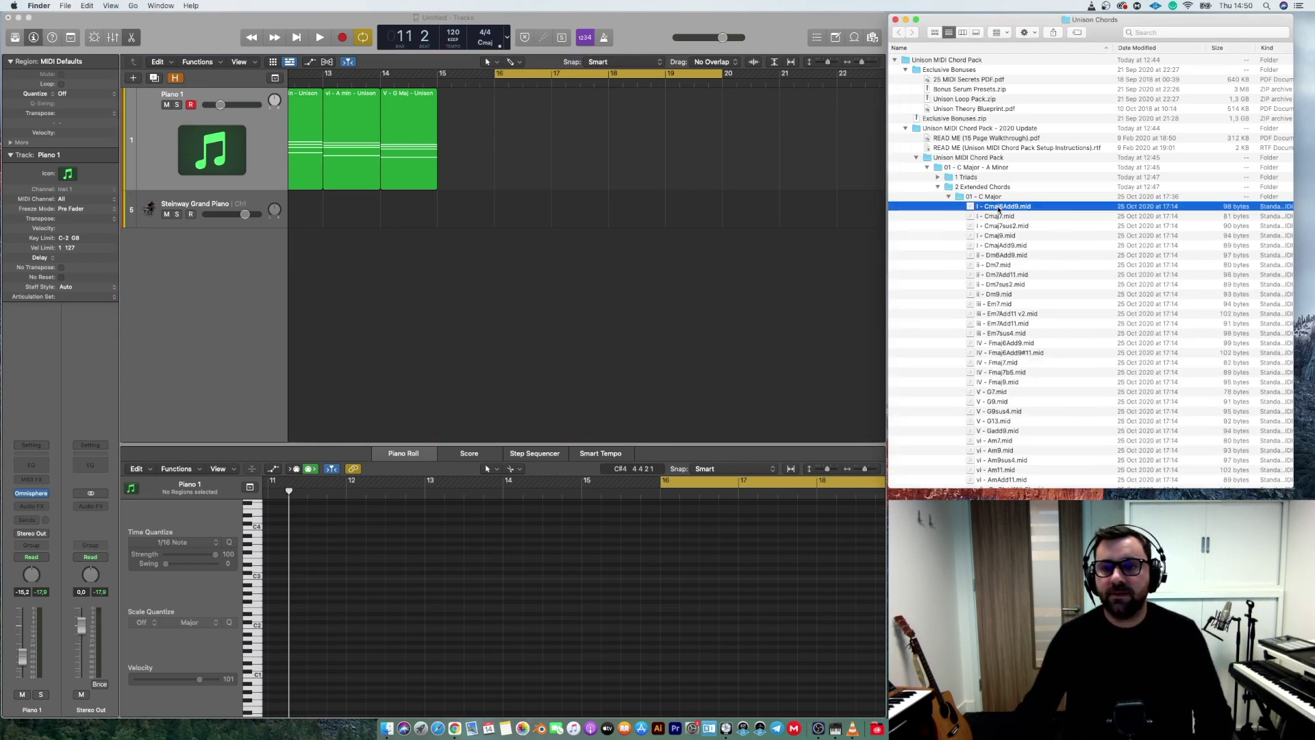
pyautogui.moveTo(1006, 207); pyautogui.dragTo(497, 133)
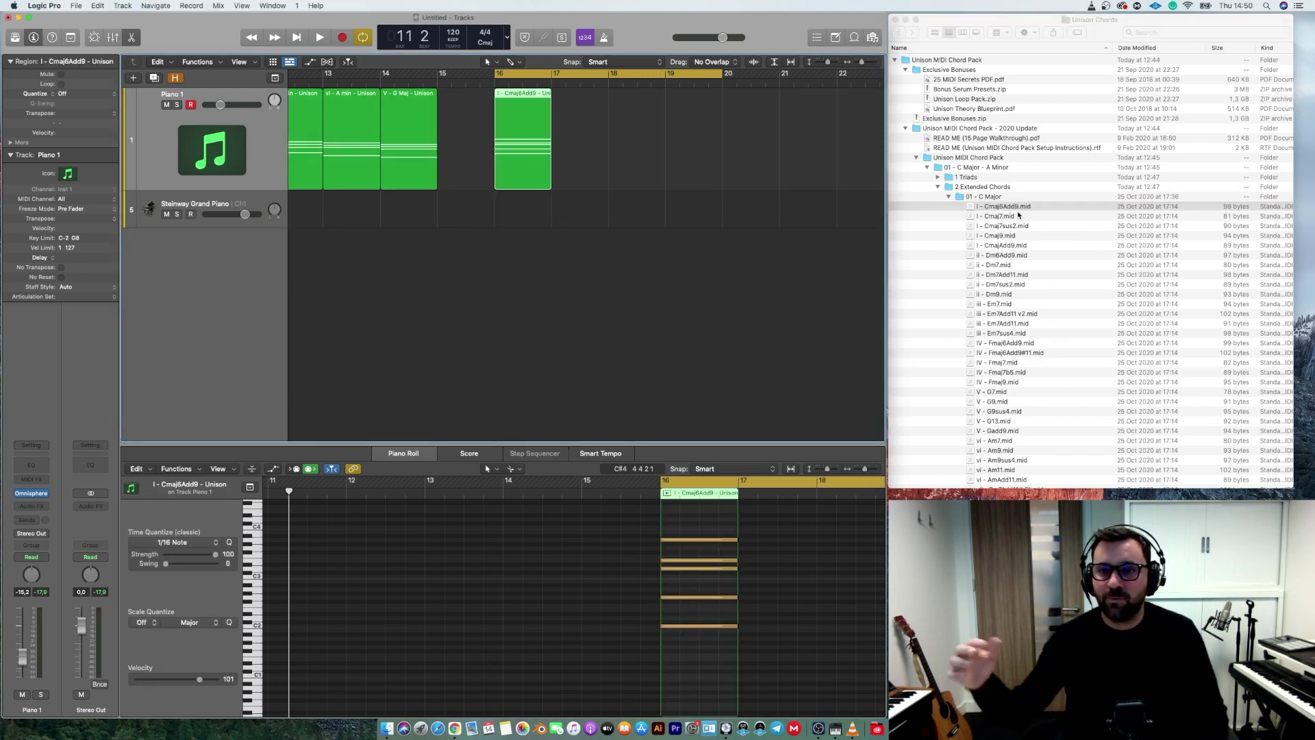
pyautogui.click(500, 250)
pyautogui.press('space')
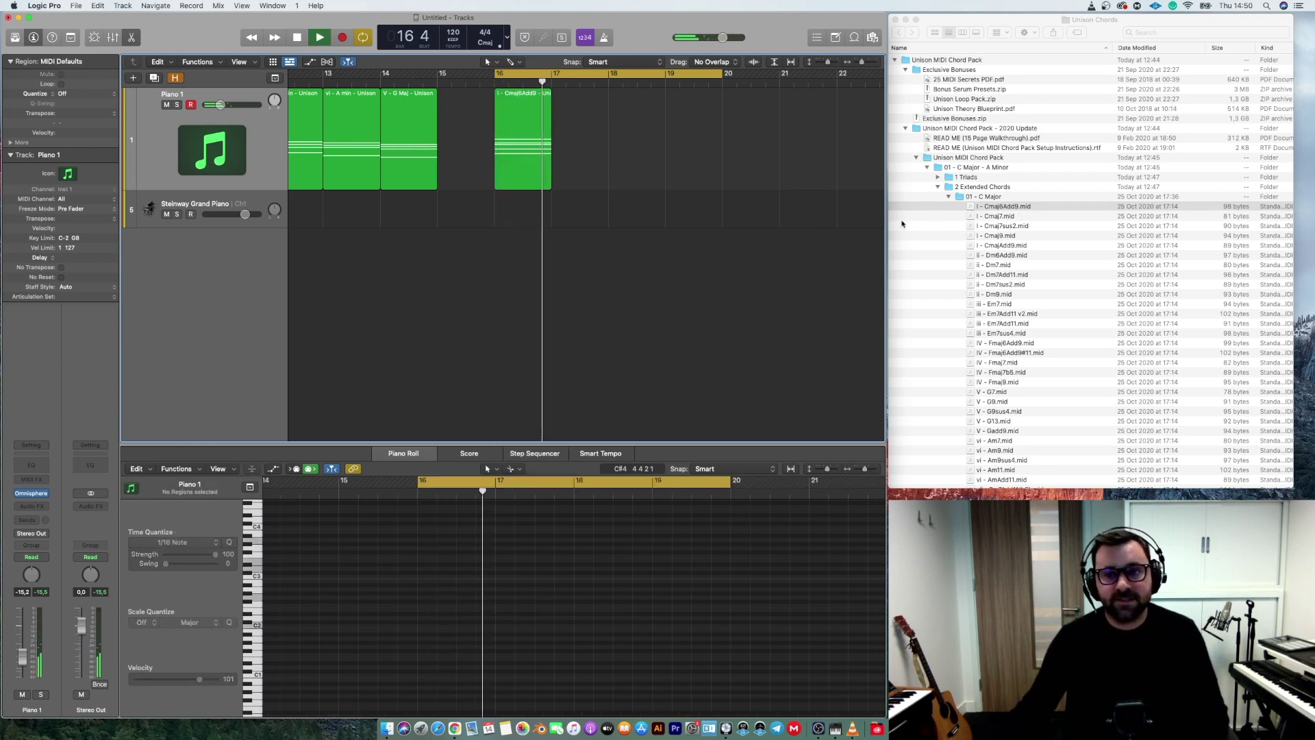
pyautogui.press('space')
# Step: Place "I - Cmaj7.mid" on the Piano 1 track at bar 17, right after the Cmaj6Add9 region
pyautogui.click(1000, 216)
pyautogui.moveTo(1004, 218); pyautogui.dragTo(556, 164)
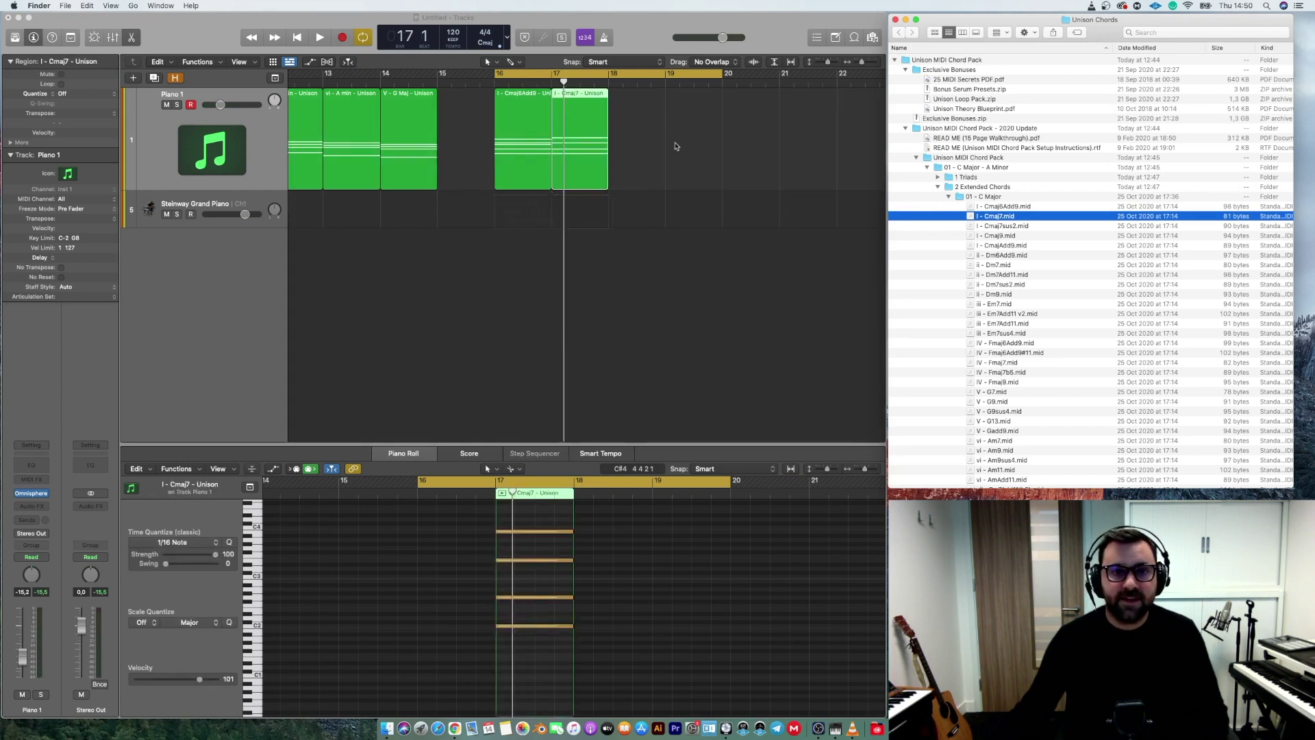
# Step: Play the Cmaj6Add9 and Cmaj7 regions, then delete the Cmaj7 region at bar 17
pyautogui.press('space')
pyautogui.click(649, 174)
pyautogui.press('space')
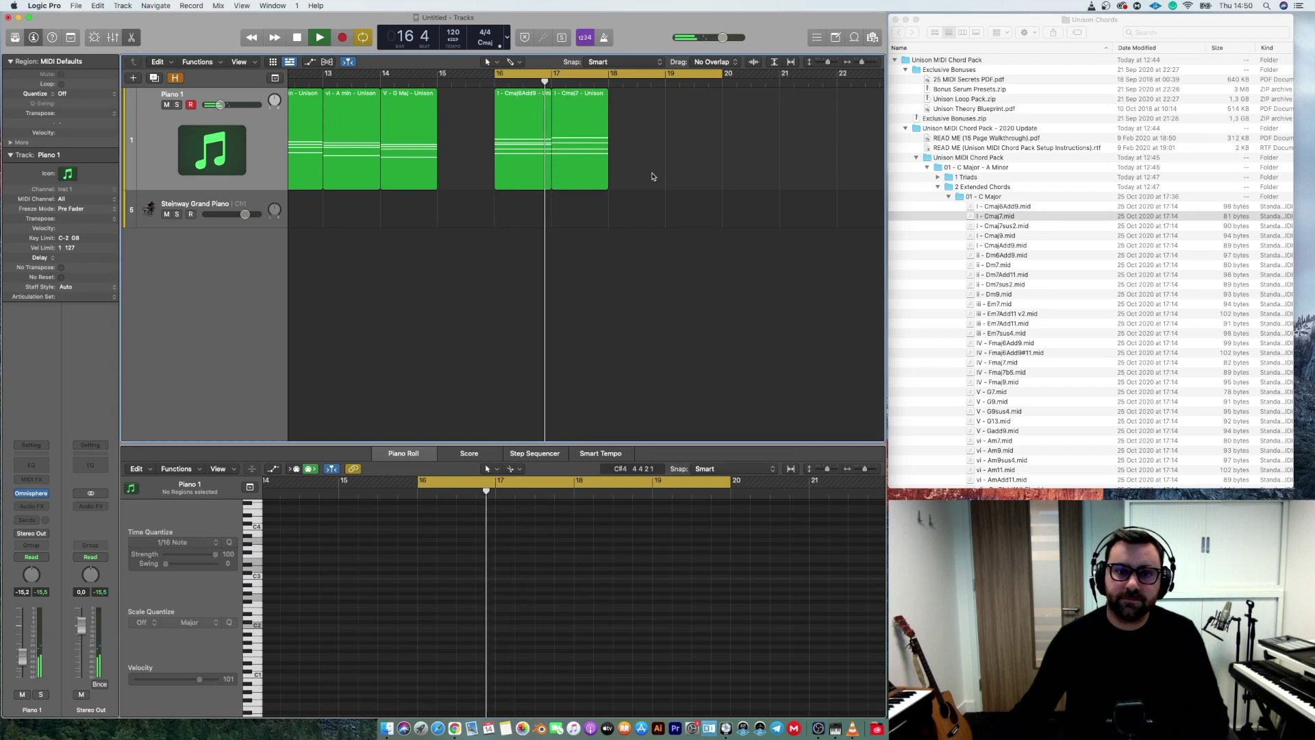
pyautogui.press('space')
pyautogui.click(594, 121)
pyautogui.press('Delete')
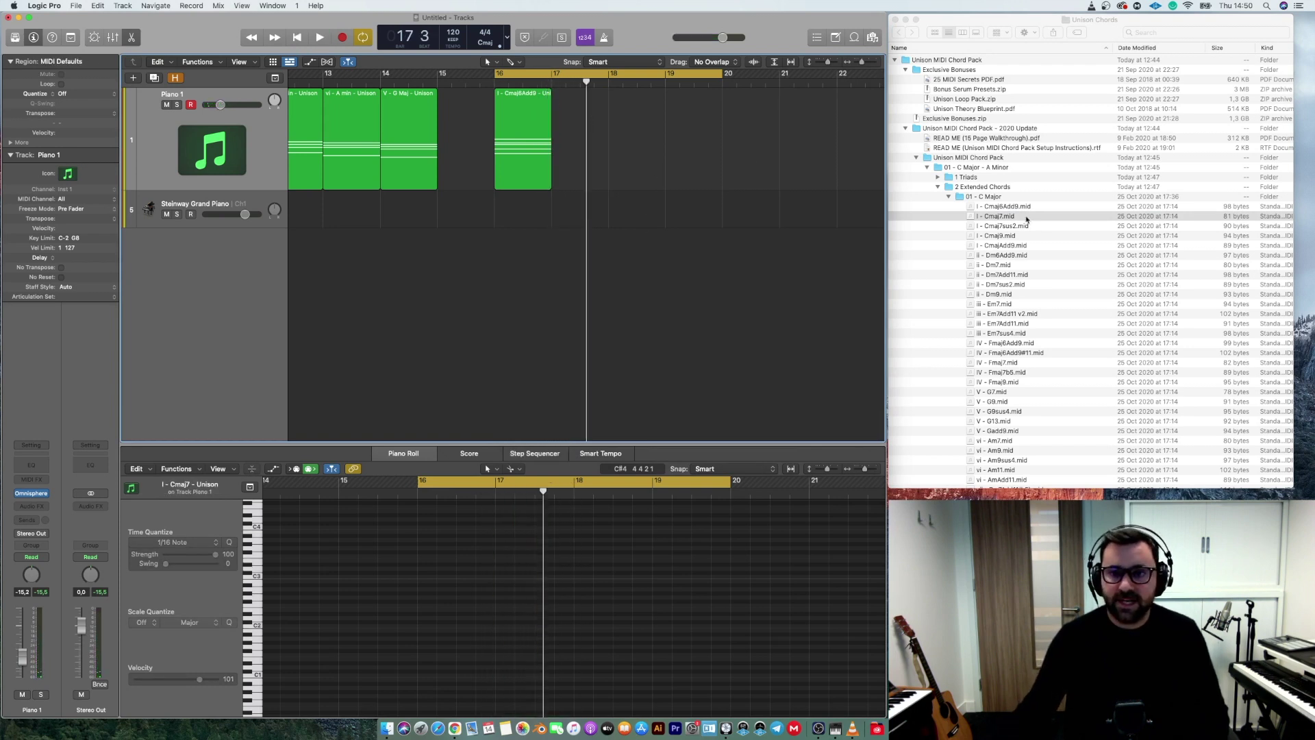
# Step: Review the extended I chord files, then select the ii chord files from "ii - Dm6Add9.mid" through "ii - Dm9.mid"
pyautogui.click(1011, 207)
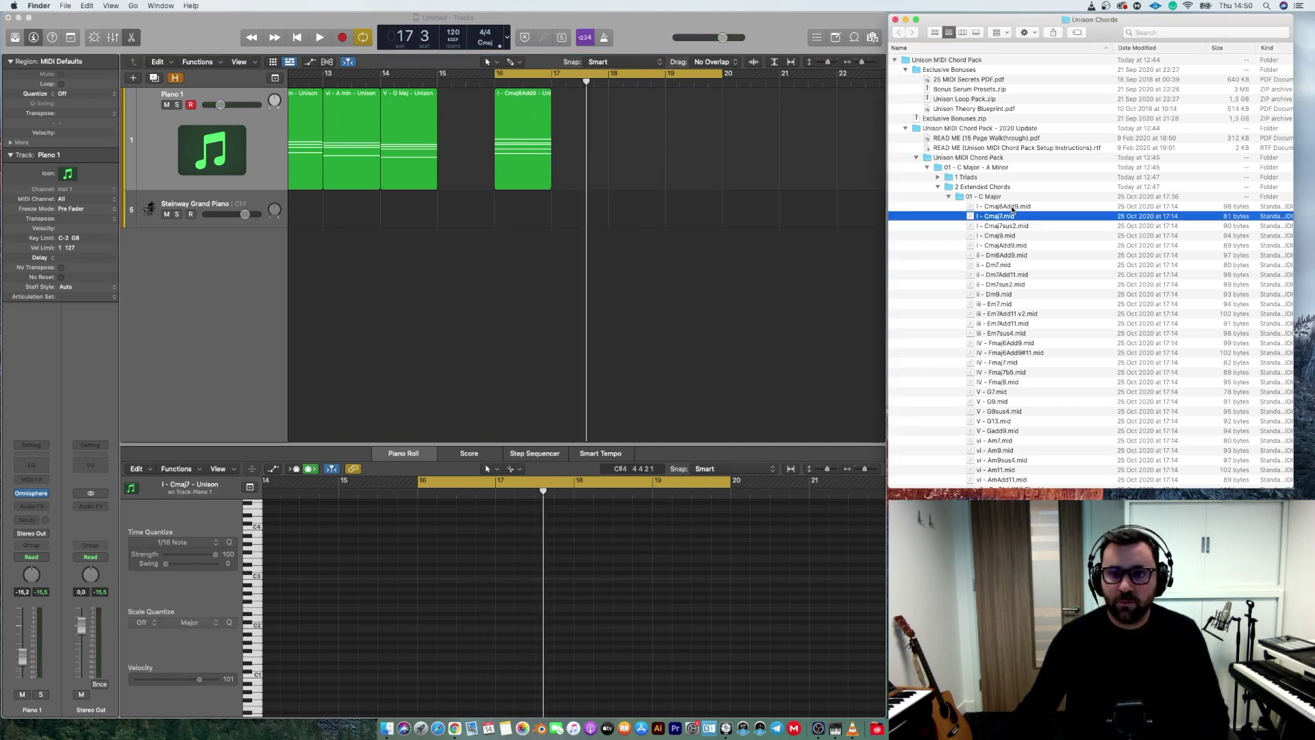
pyautogui.keyDown('shift'); pyautogui.click(1007, 247); pyautogui.keyUp('shift')
pyautogui.click(988, 258)
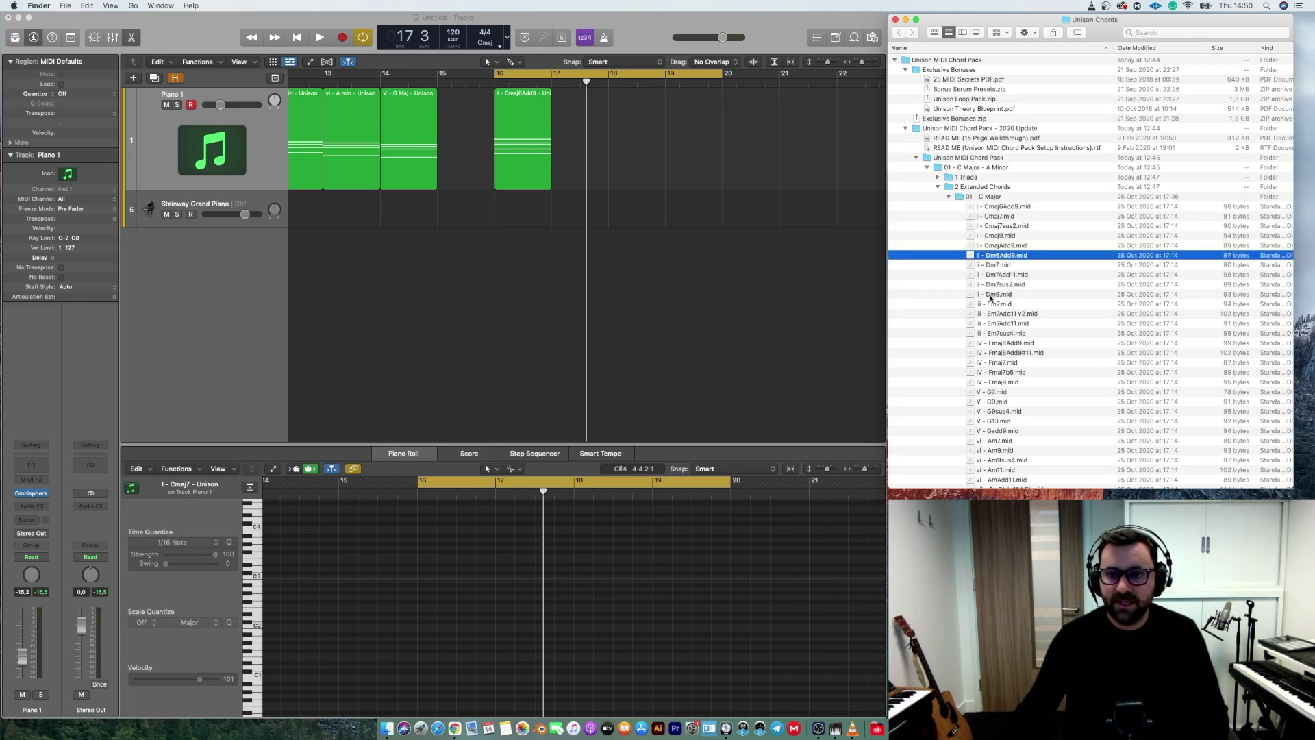
pyautogui.keyDown('shift'); pyautogui.click(993, 294); pyautogui.keyUp('shift')
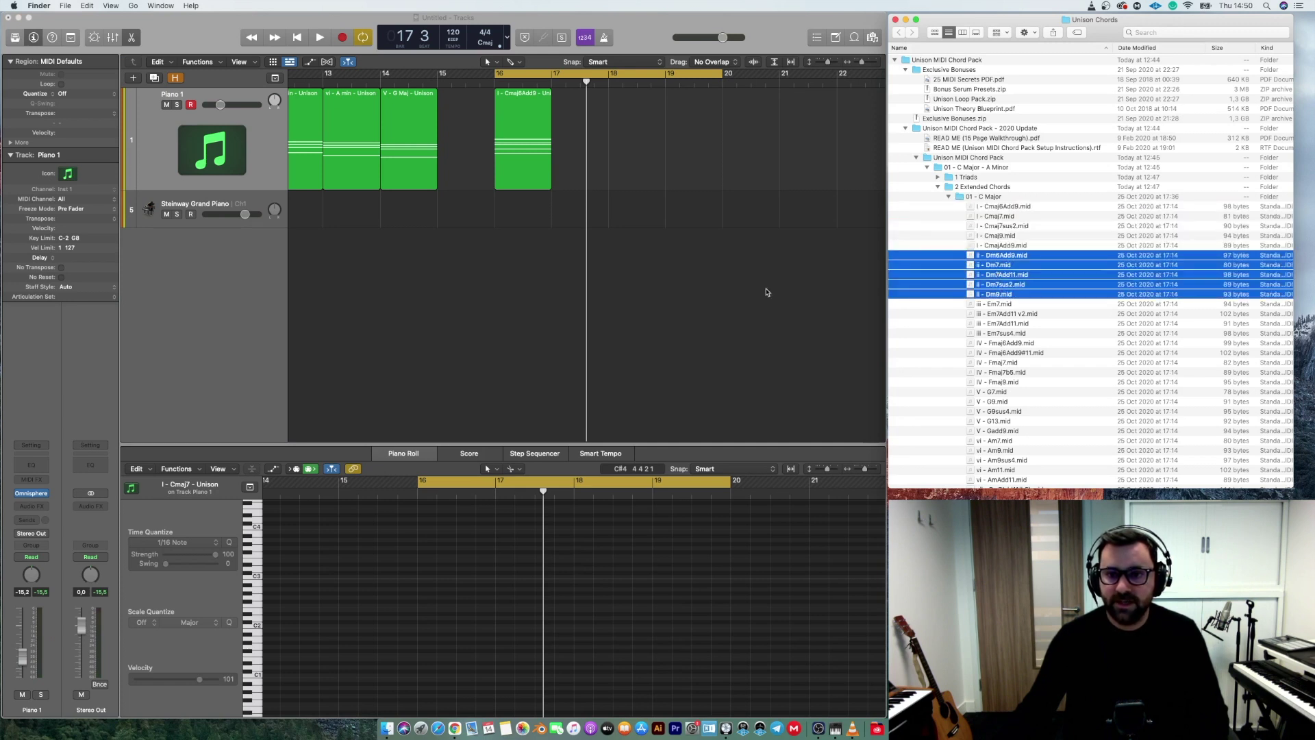
# Step: Place "ii - Dm6Add9.mid" on the Piano 1 track at bar 17 and play it after the Cmaj6Add9 region
pyautogui.click(999, 256)
pyautogui.moveTo(999, 256); pyautogui.dragTo(556, 180)
pyautogui.click(660, 184)
pyautogui.press('space')
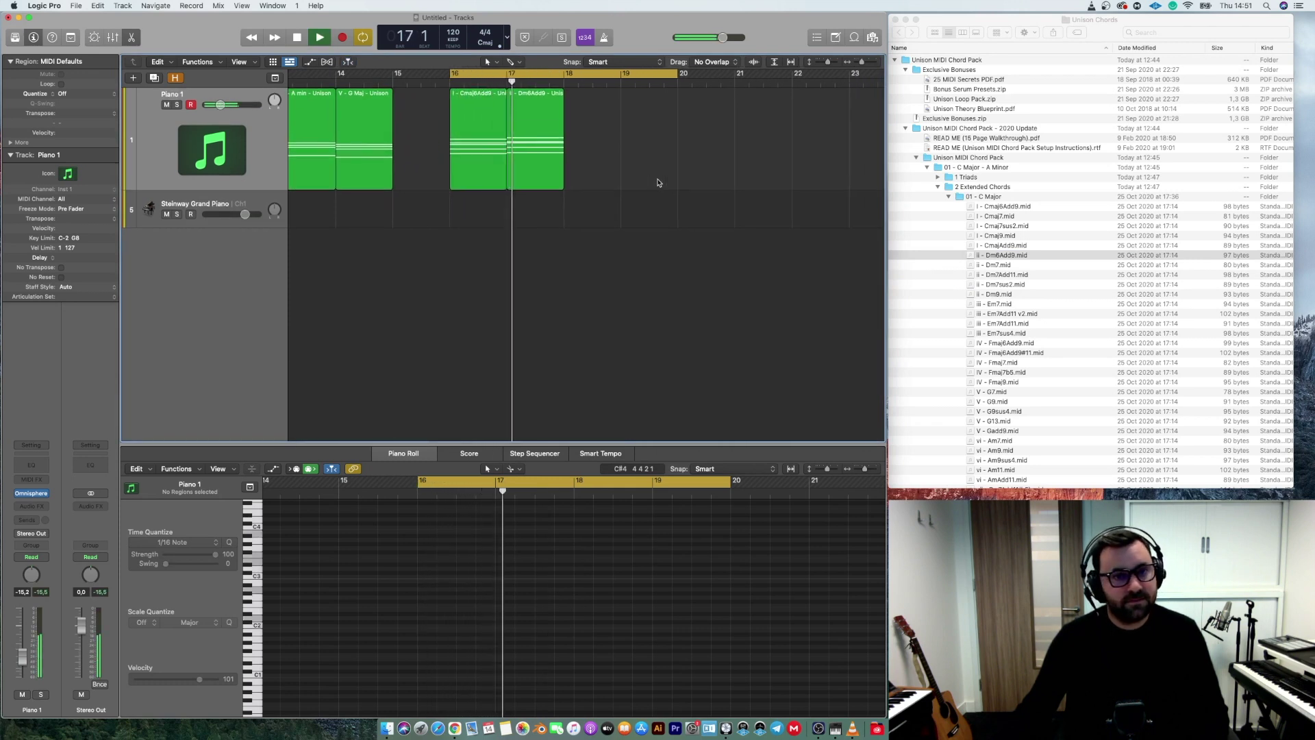
# Step: Place "iii - Em7.mid" at bar 18 and "IV - Fmaj6Add9.mid" at bar 19 on the Piano 1 track
pyautogui.click(1007, 304)
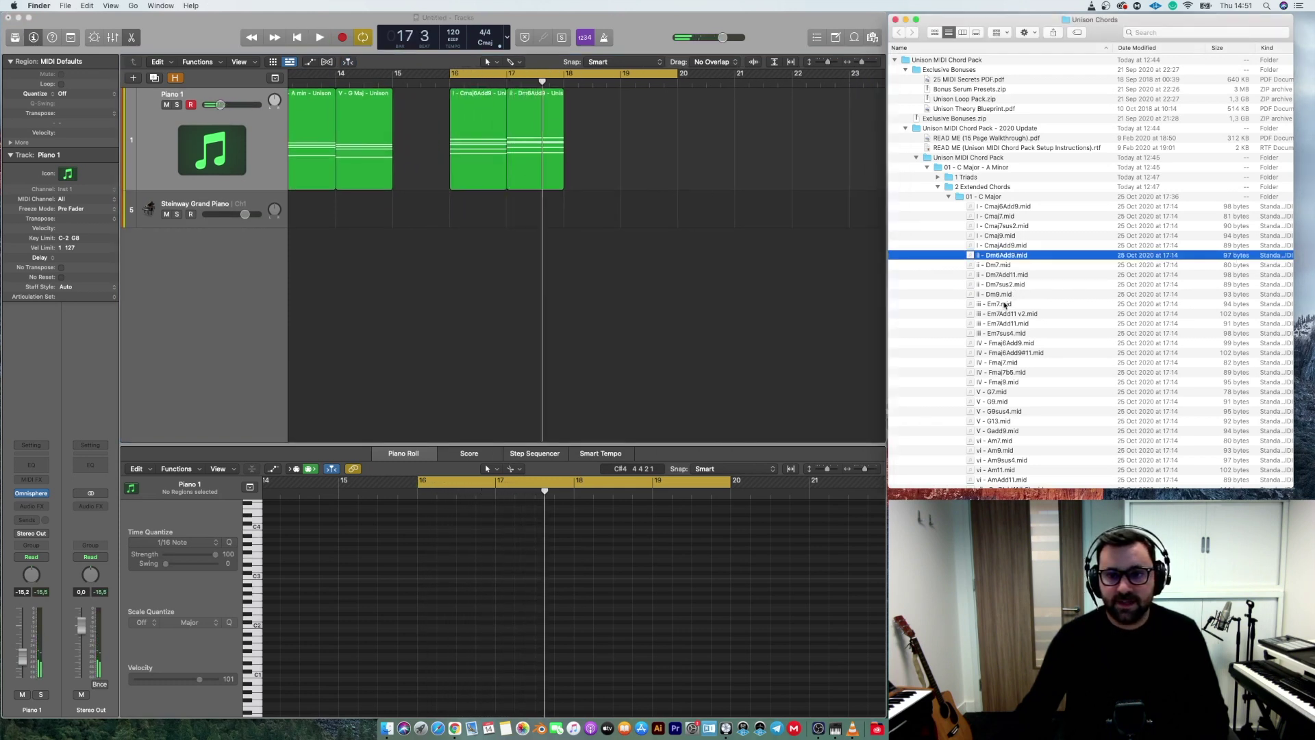
pyautogui.moveTo(1008, 306); pyautogui.dragTo(569, 162)
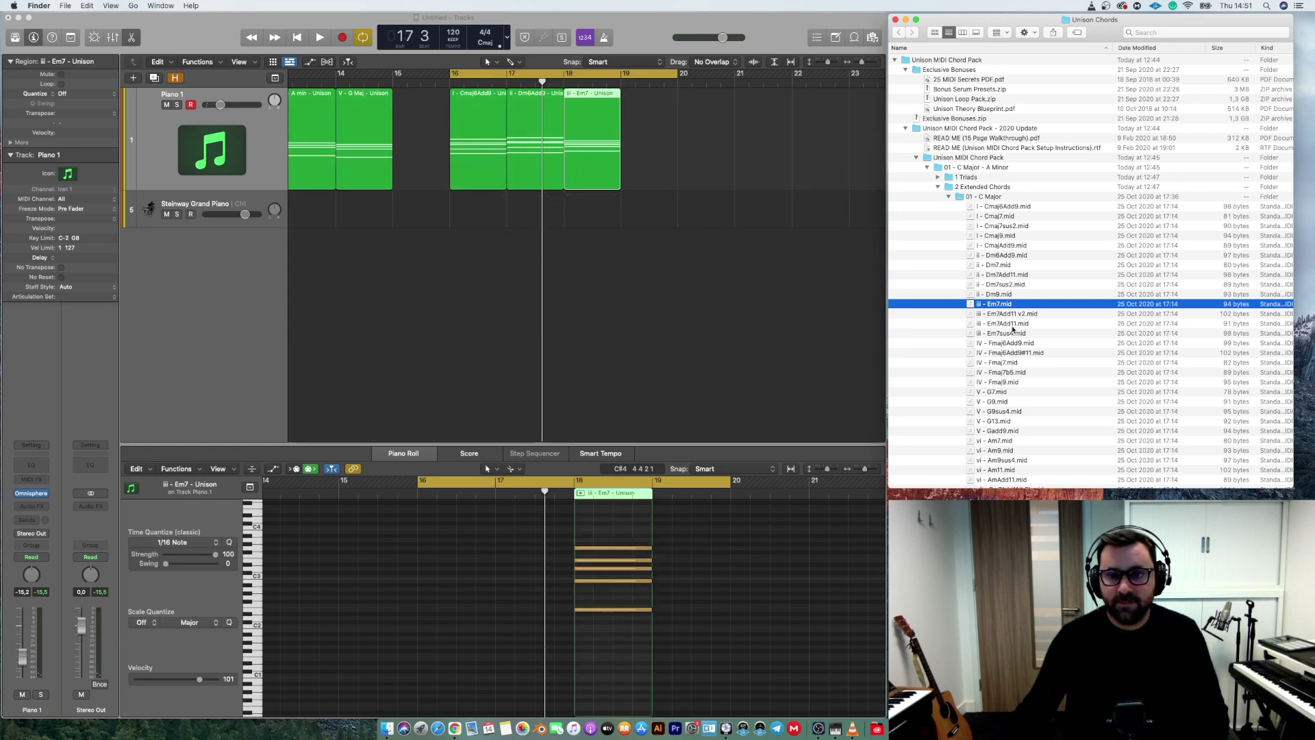
pyautogui.moveTo(996, 344); pyautogui.dragTo(626, 162)
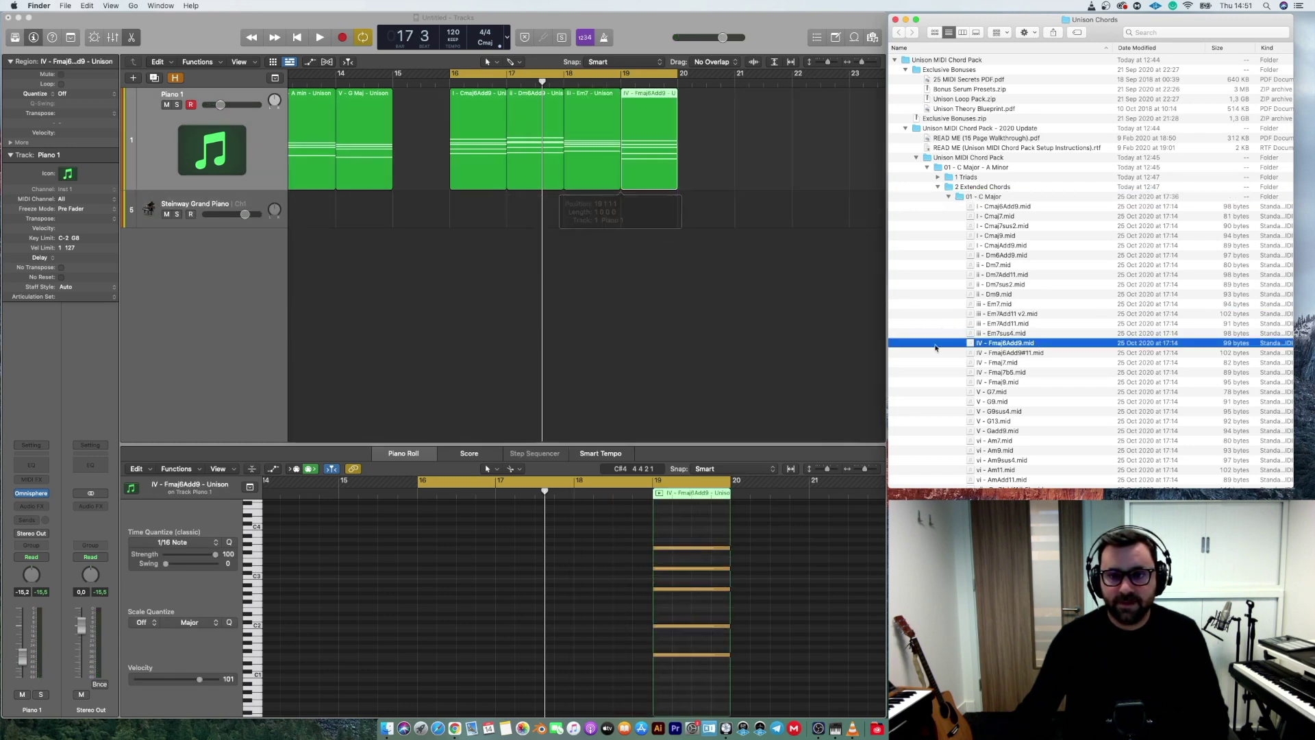
# Step: Add "V - G7.mid" to Piano 1 at bar 20, extend the cycle range to bar 21, and play the progression
pyautogui.moveTo(988, 392); pyautogui.dragTo(735, 76)
pyautogui.press('space')
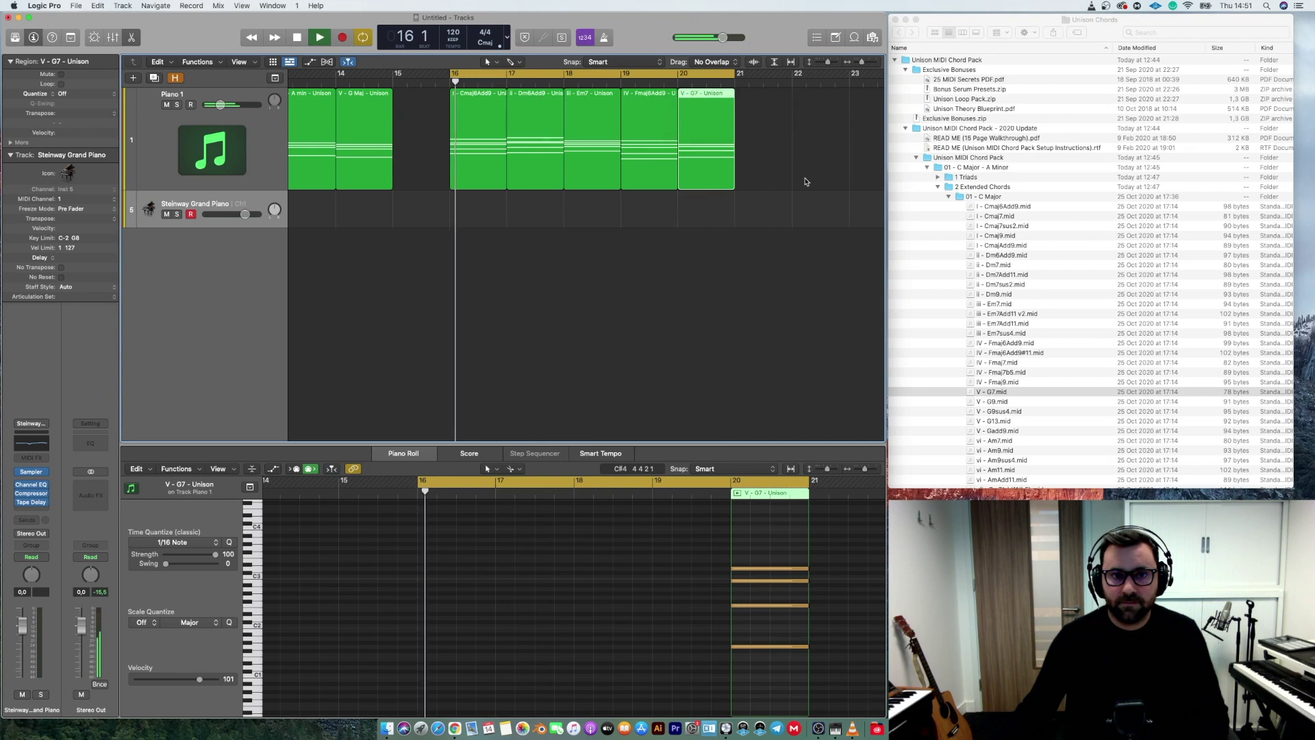
pyautogui.click(806, 181)
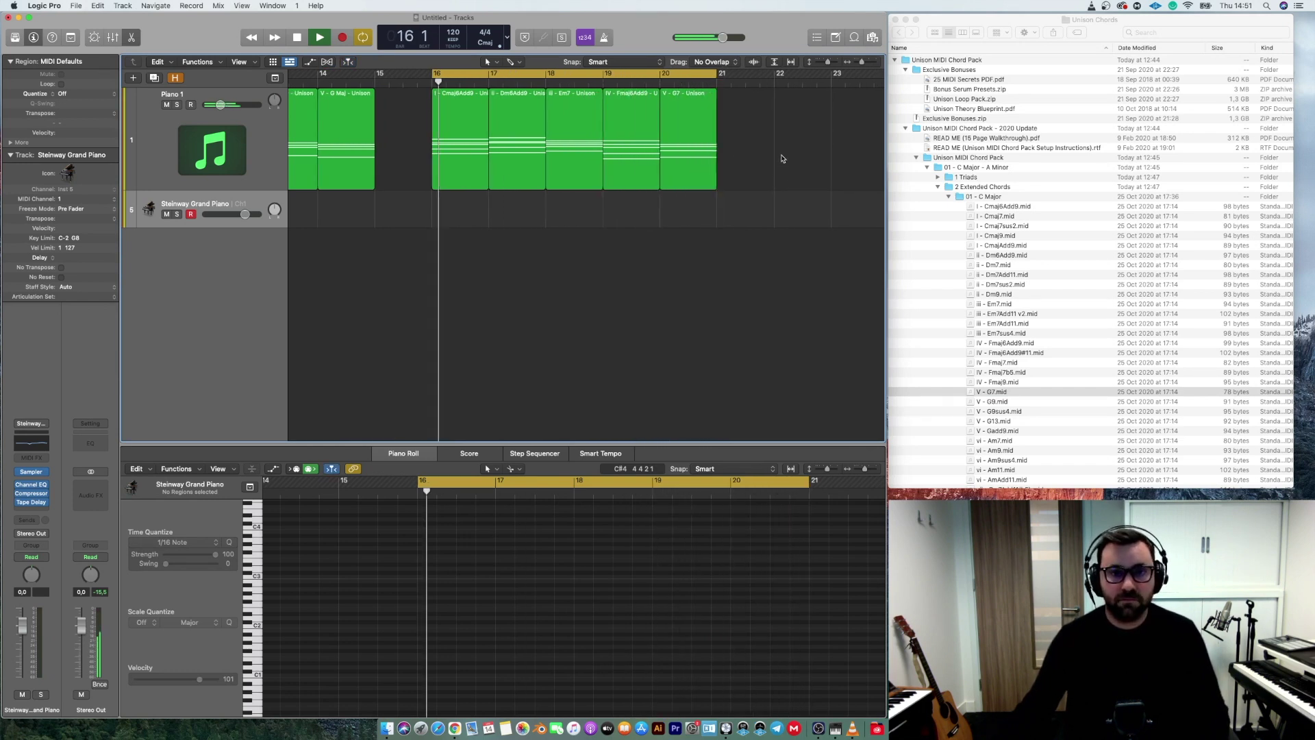
pyautogui.press('space')
pyautogui.keyDown('ctrl'); pyautogui.keyDown('alt'); pyautogui.click(779, 156); pyautogui.keyUp('alt'); pyautogui.keyUp('ctrl')
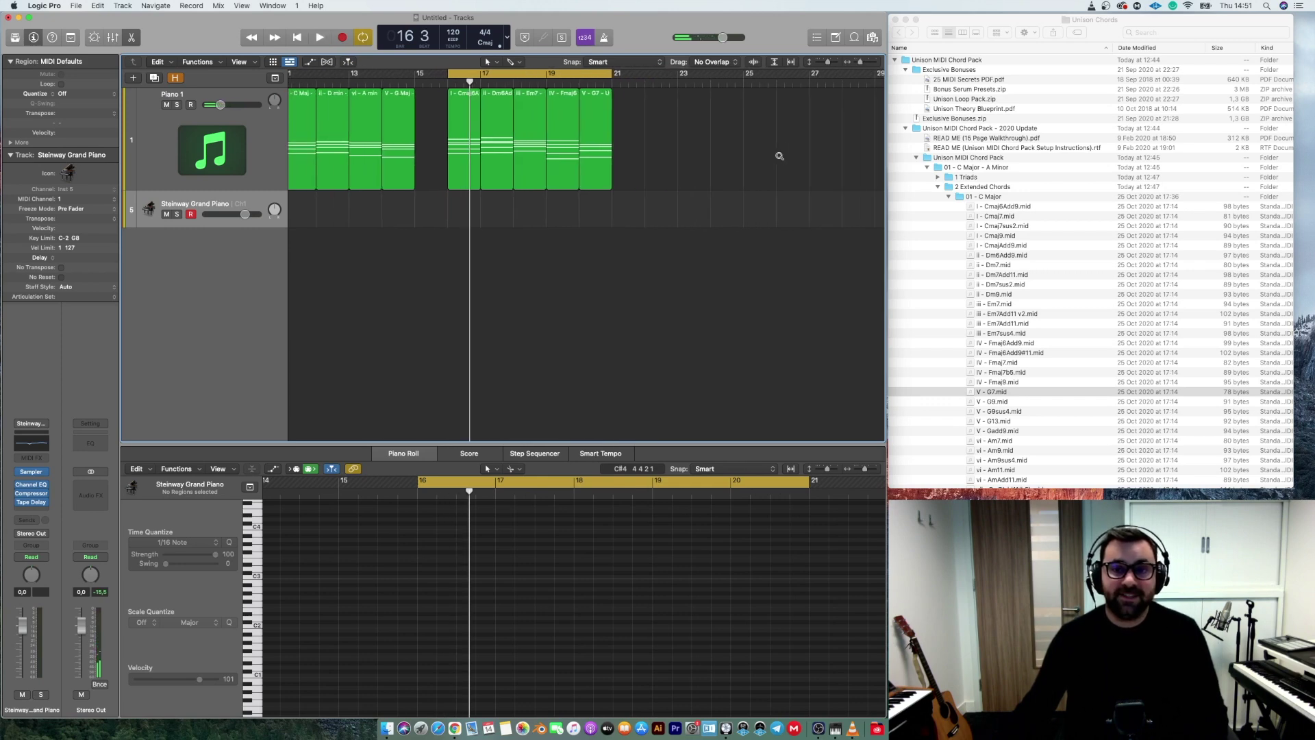
# Step: Collapse the extended chords' C Major folder and "2 Extended Chords", and select "3 Borrowed & Modal Chords"
pyautogui.click(949, 197)
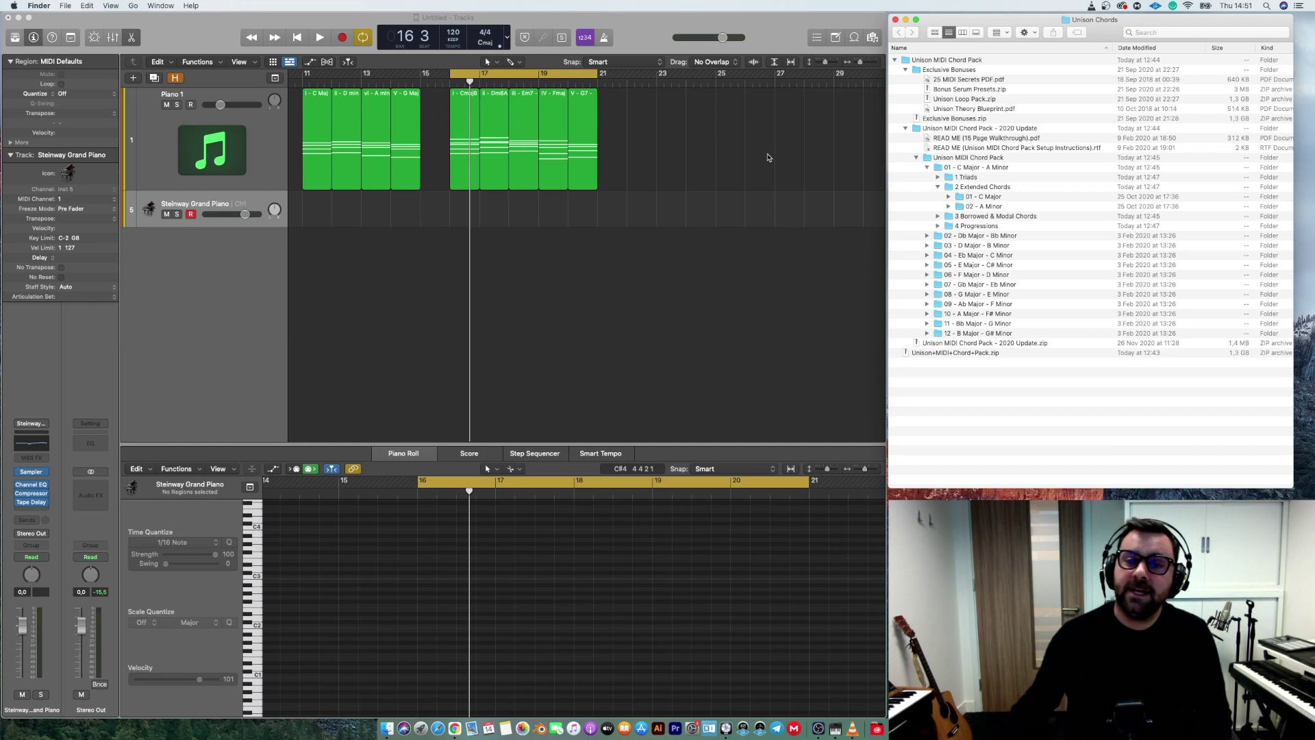
pyautogui.click(938, 187)
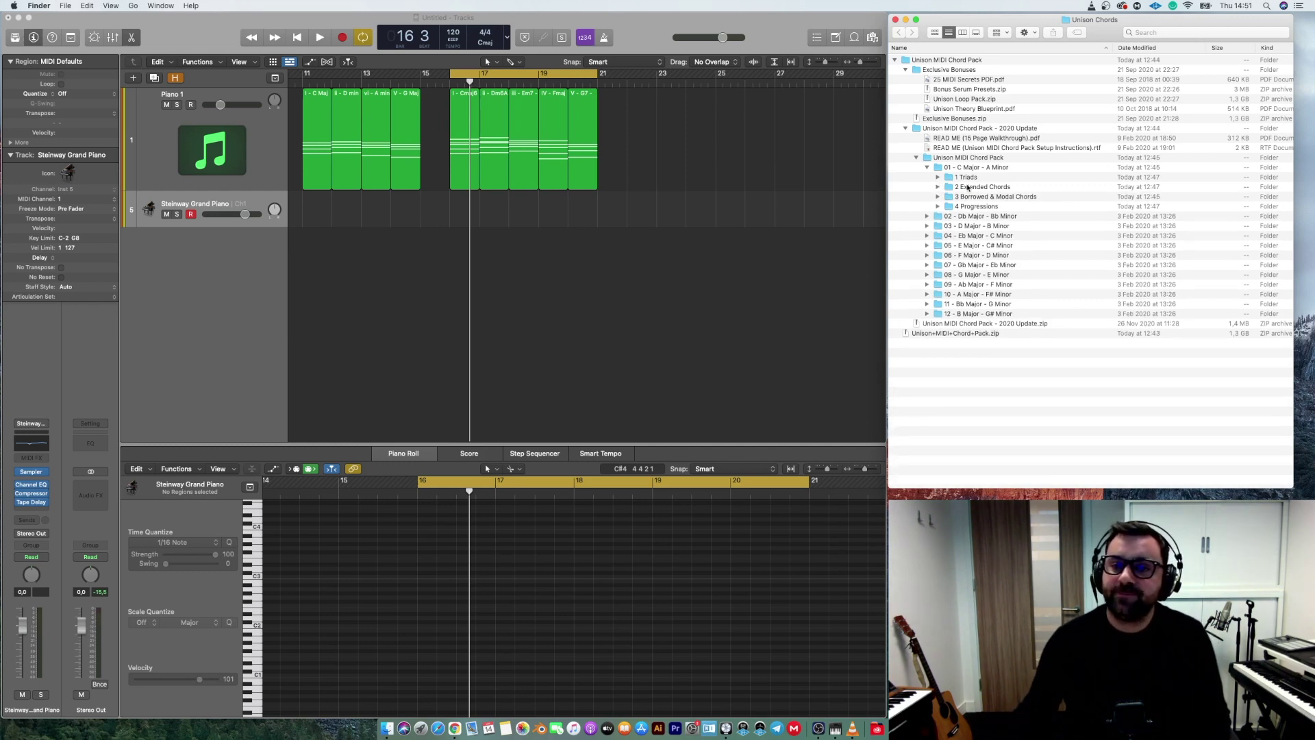
pyautogui.click(963, 197)
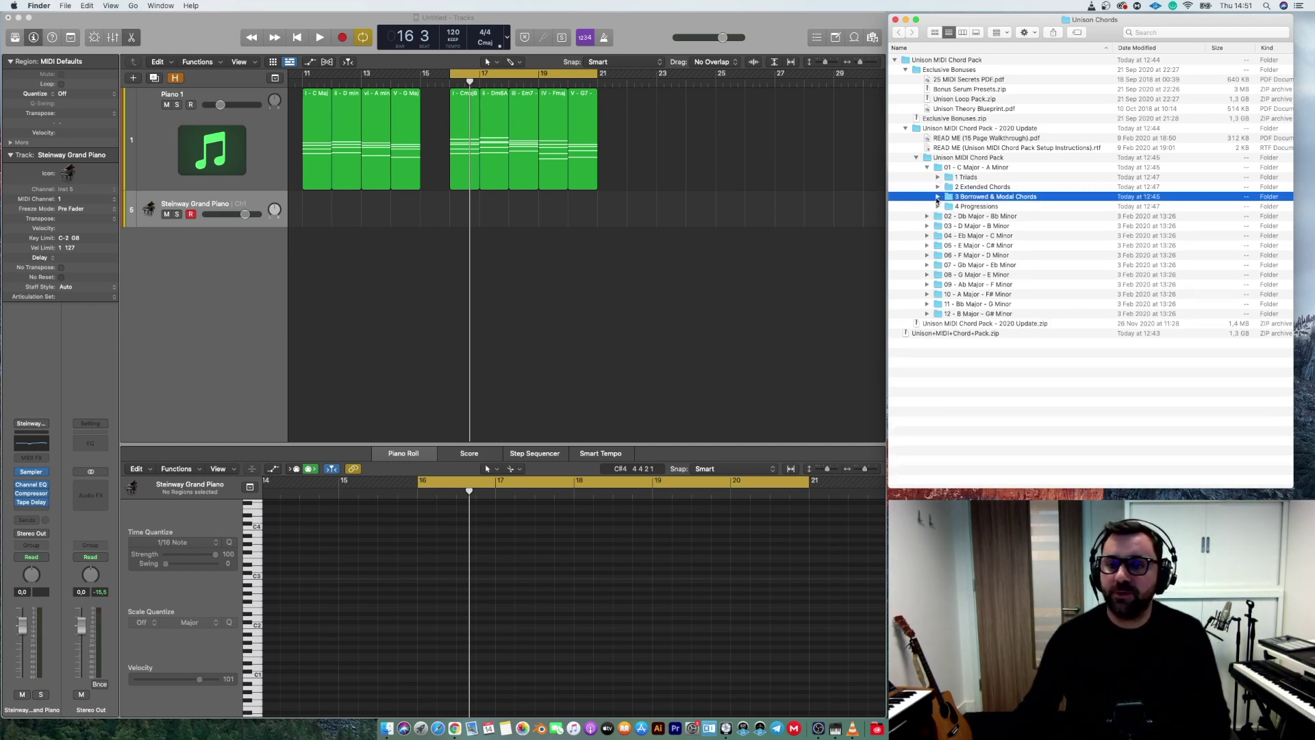
pyautogui.hscroll(1, 937, 198)
pyautogui.hscroll(-1, 938, 199)
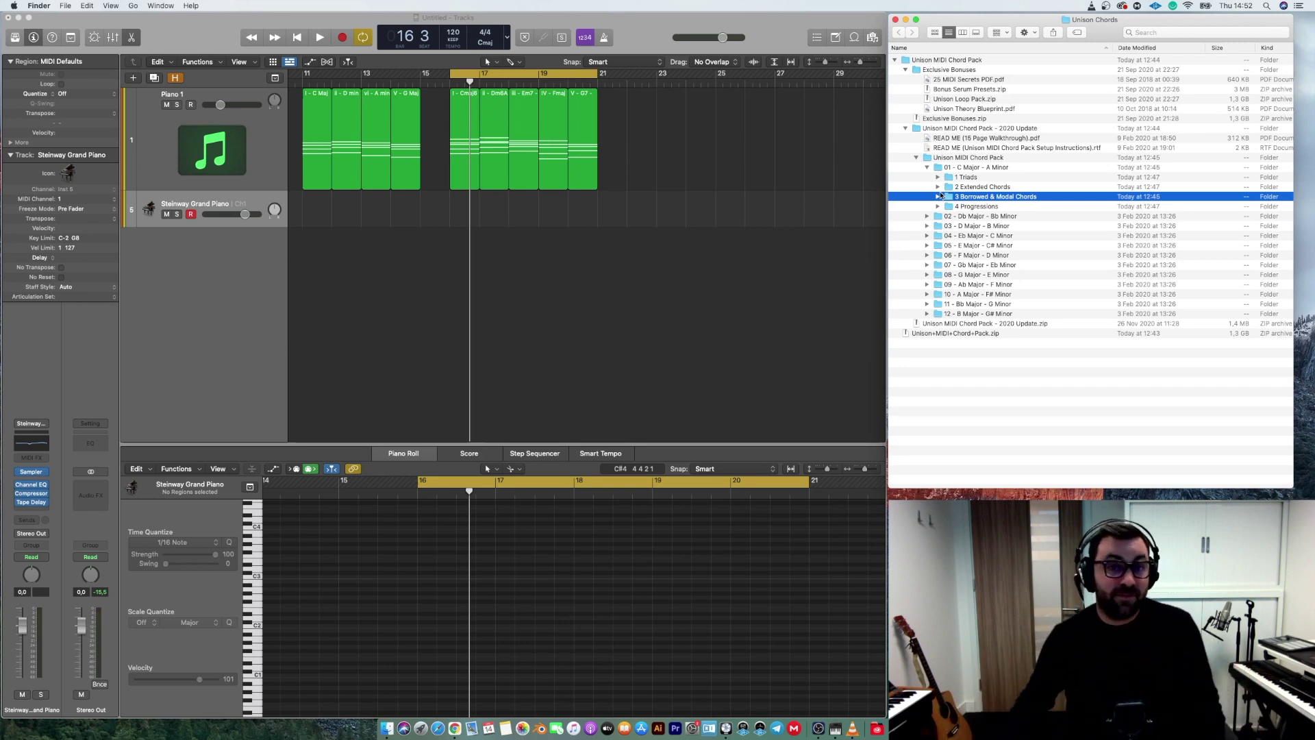
# Step: Expand "3 Borrowed & Modal Chords" and its "01 - C Major" folder, and select all the chord files inside
pyautogui.click(938, 197)
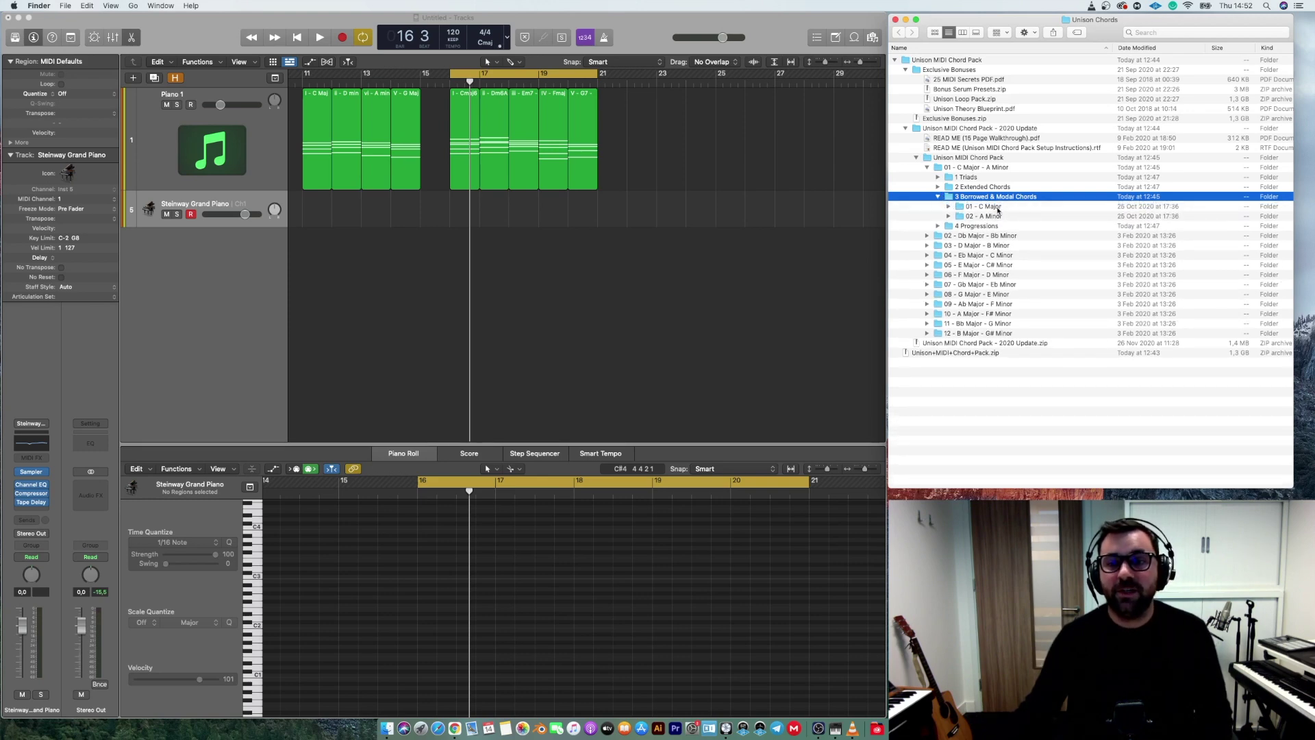
pyautogui.click(962, 207)
pyautogui.click(948, 207)
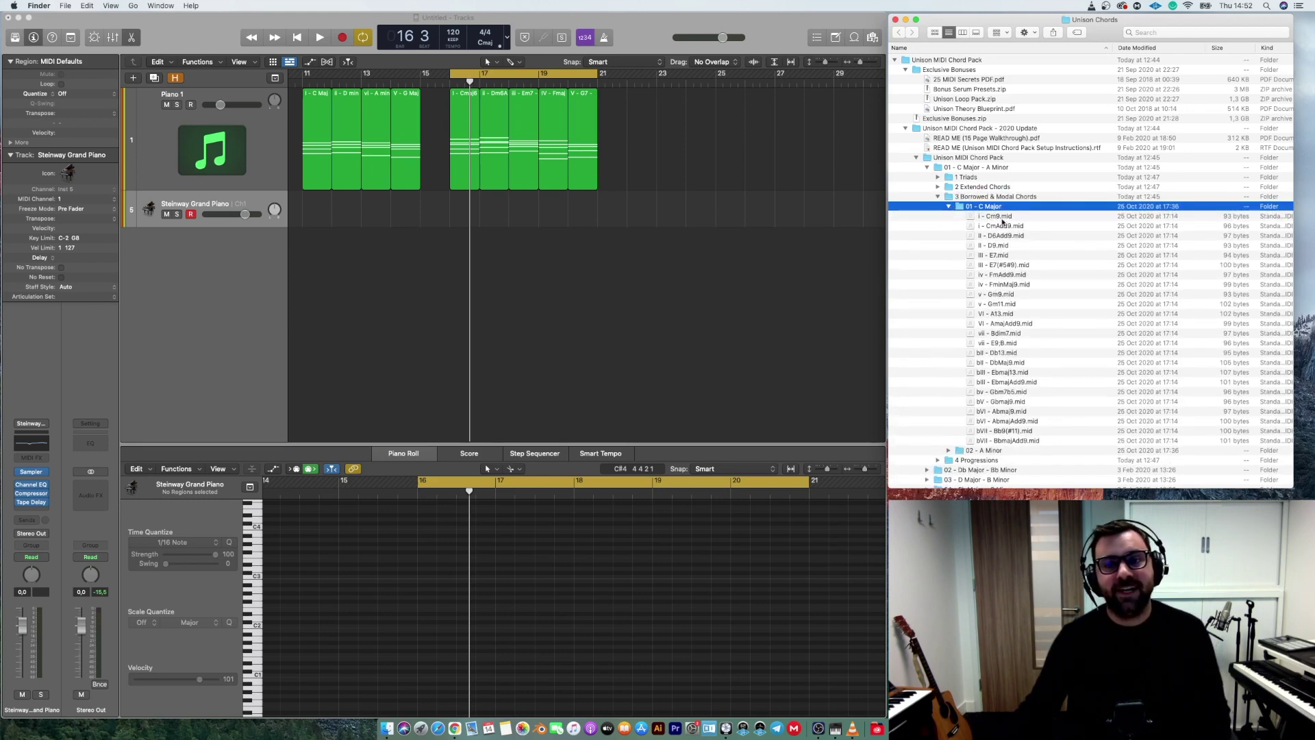
pyautogui.click(1001, 217)
pyautogui.keyDown('shift'); pyautogui.click(1002, 442); pyautogui.keyUp('shift')
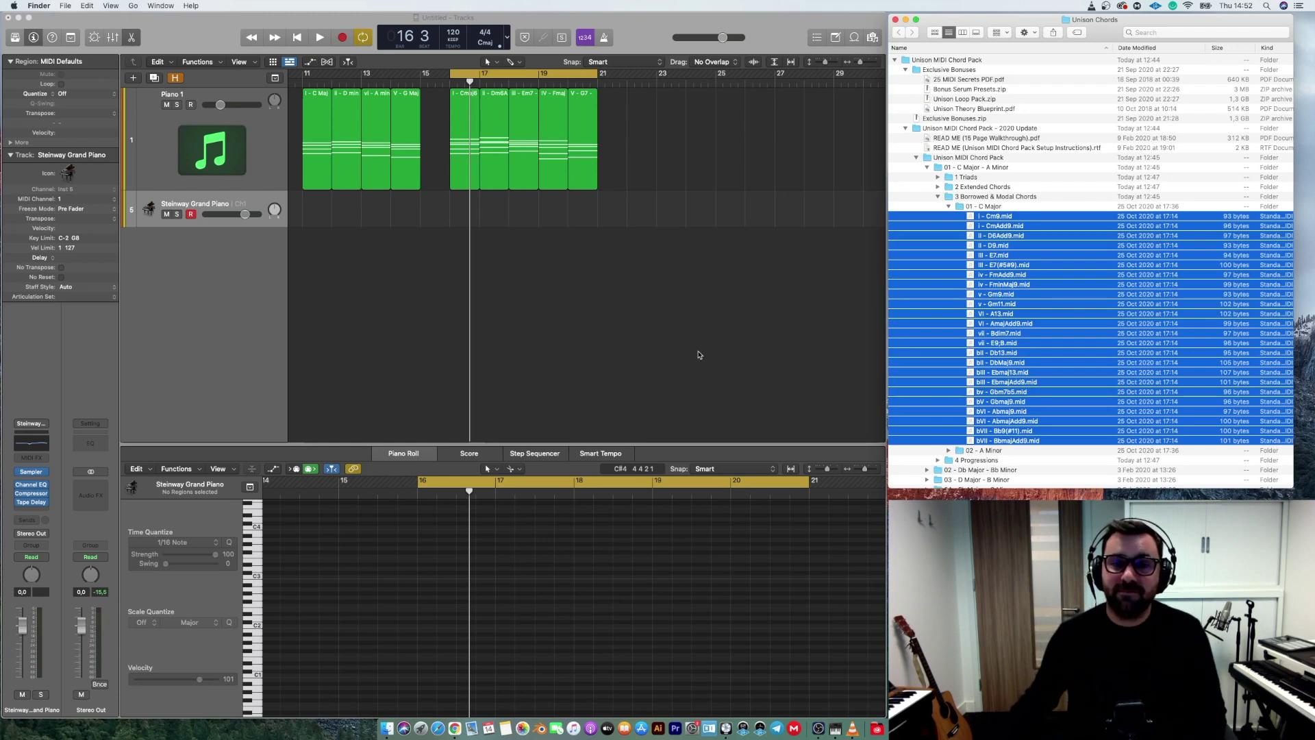
# Step: Delete the five extended chord regions at bars 16 to 20 on the Piano 1 track
pyautogui.click(663, 344)
pyautogui.moveTo(671, 148); pyautogui.dragTo(458, 228)
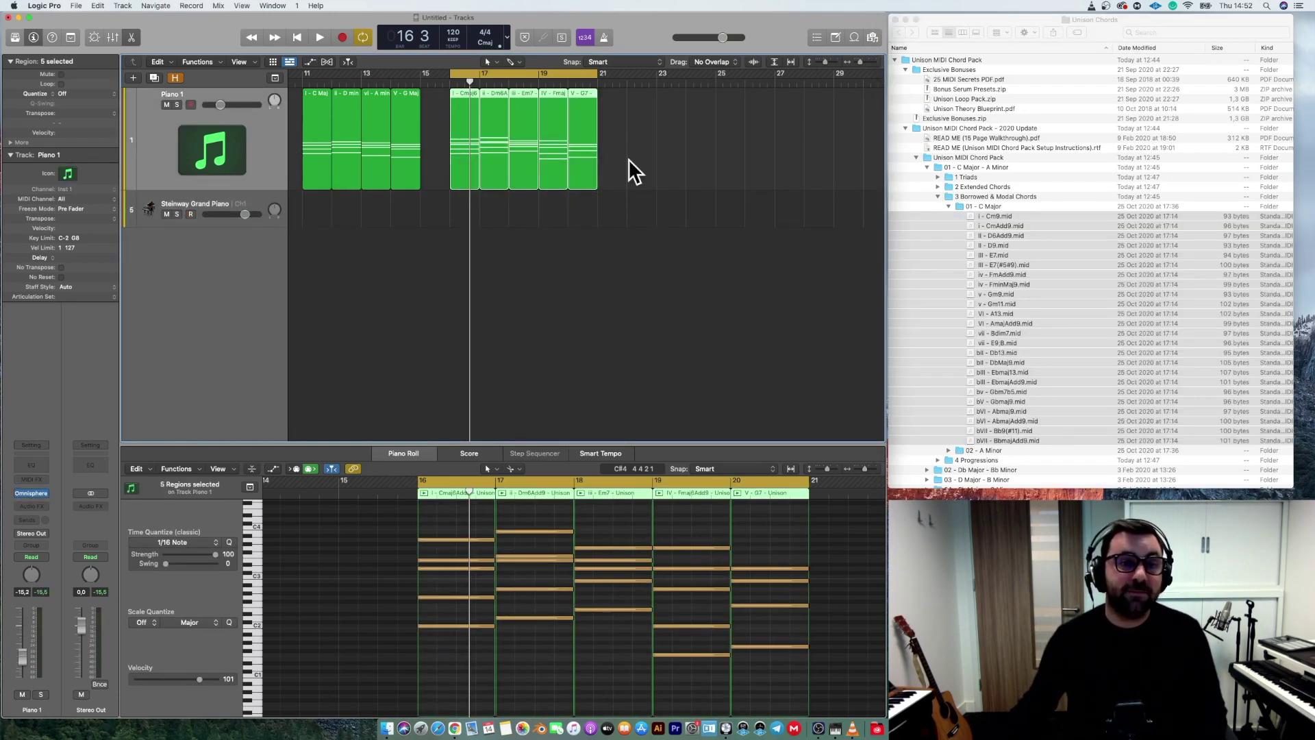
pyautogui.moveTo(675, 148); pyautogui.dragTo(441, 215)
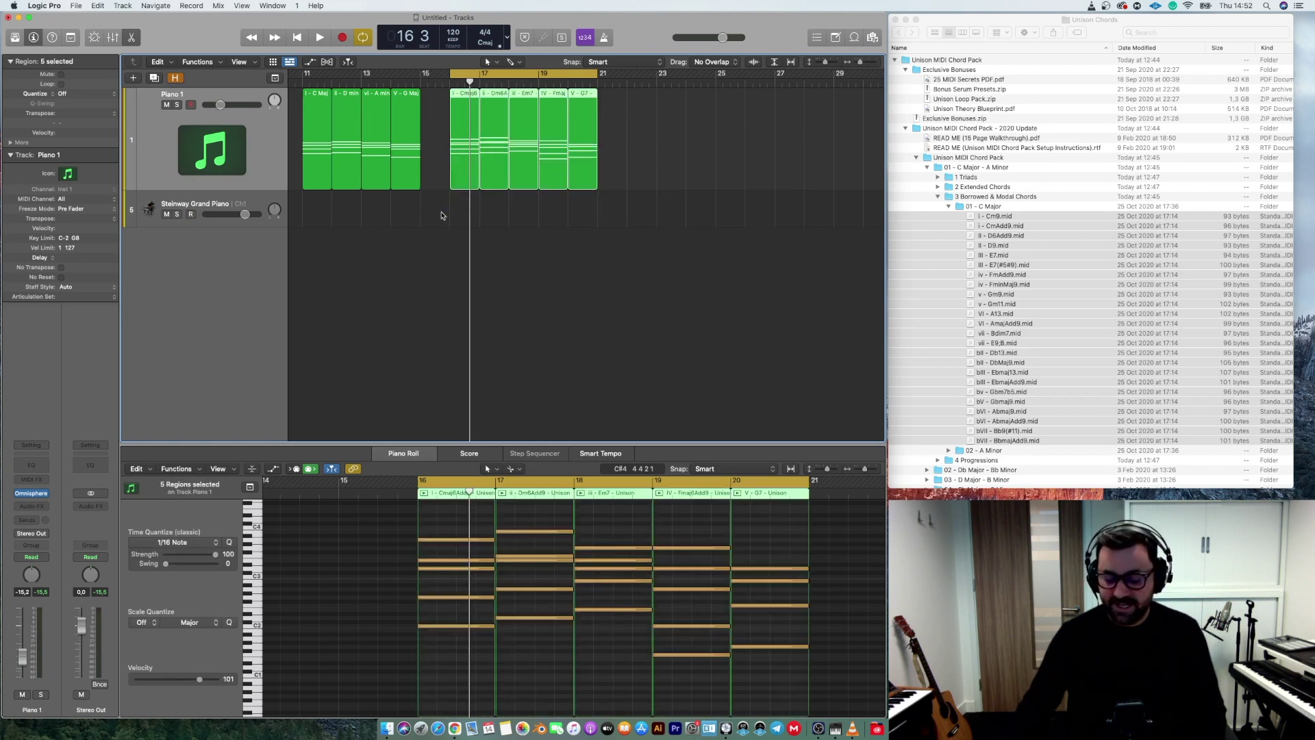
pyautogui.press('Delete')
# Step: Set the cycle range over the four triad regions, from bar 11 to bar 15, and play them
pyautogui.moveTo(309, 76); pyautogui.dragTo(420, 79)
pyautogui.hscroll(-10, 351, 171)
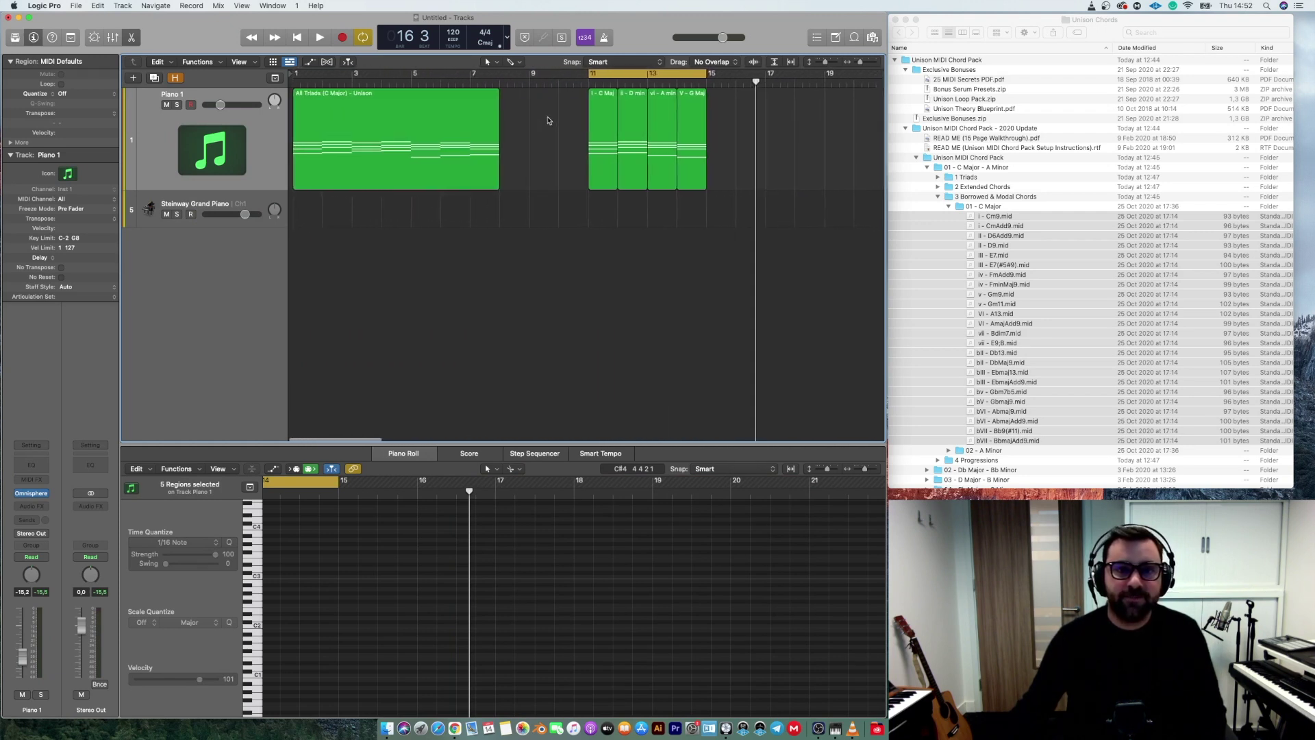
pyautogui.press('space')
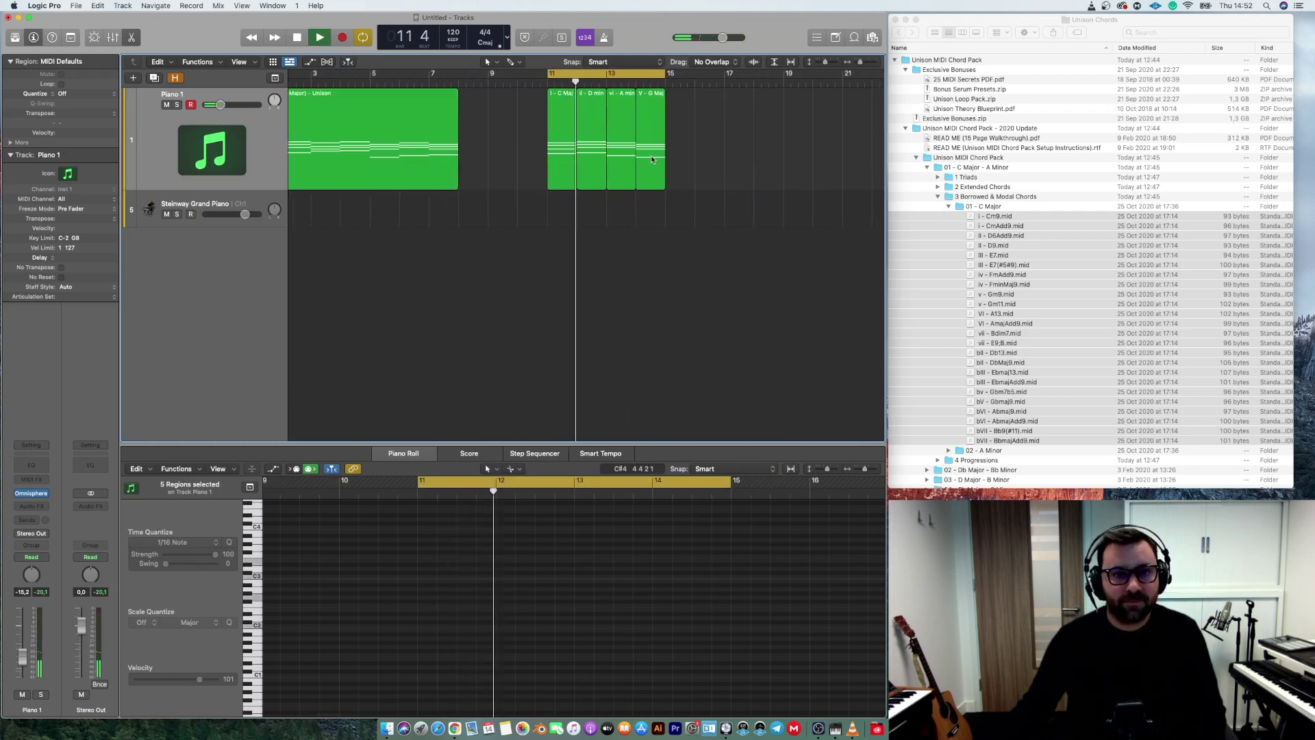
# Step: Delete the D minor, A minor and G major triad regions, keeping the C major region at bar 11
pyautogui.moveTo(706, 137); pyautogui.dragTo(600, 202)
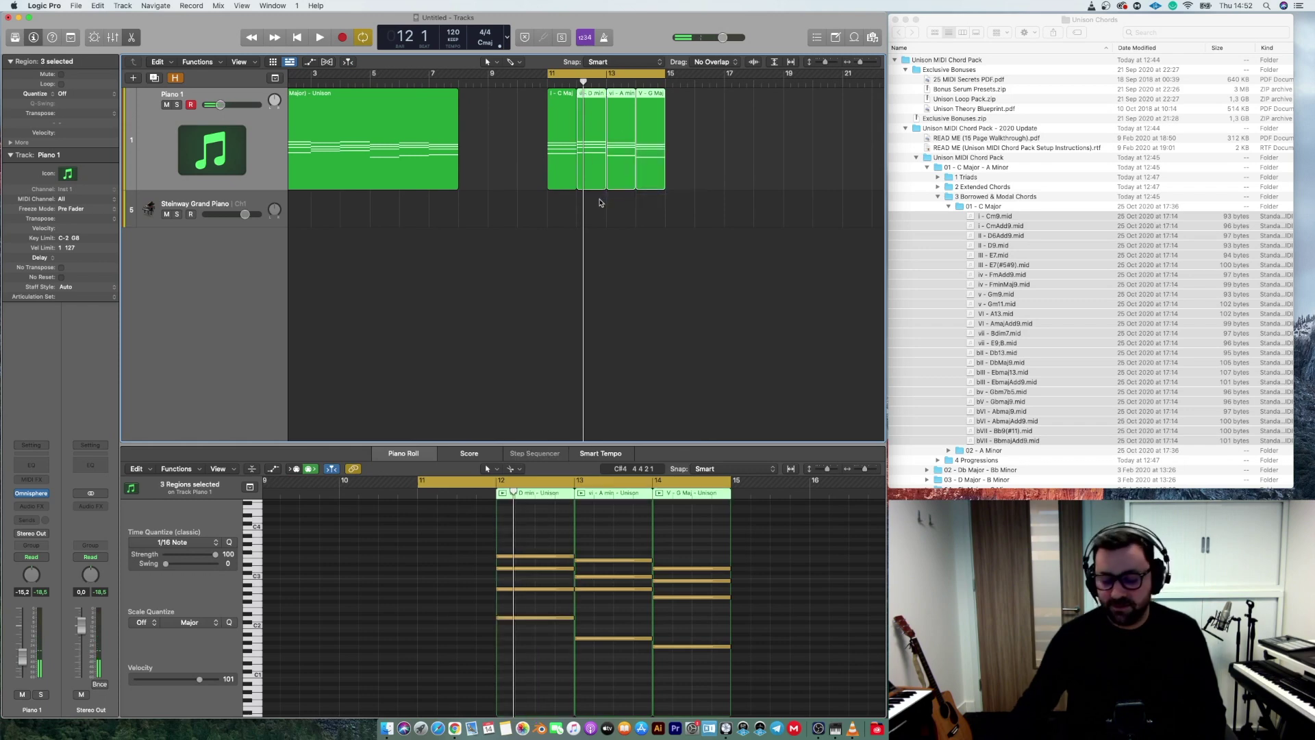
pyautogui.press('Delete')
pyautogui.click(563, 100)
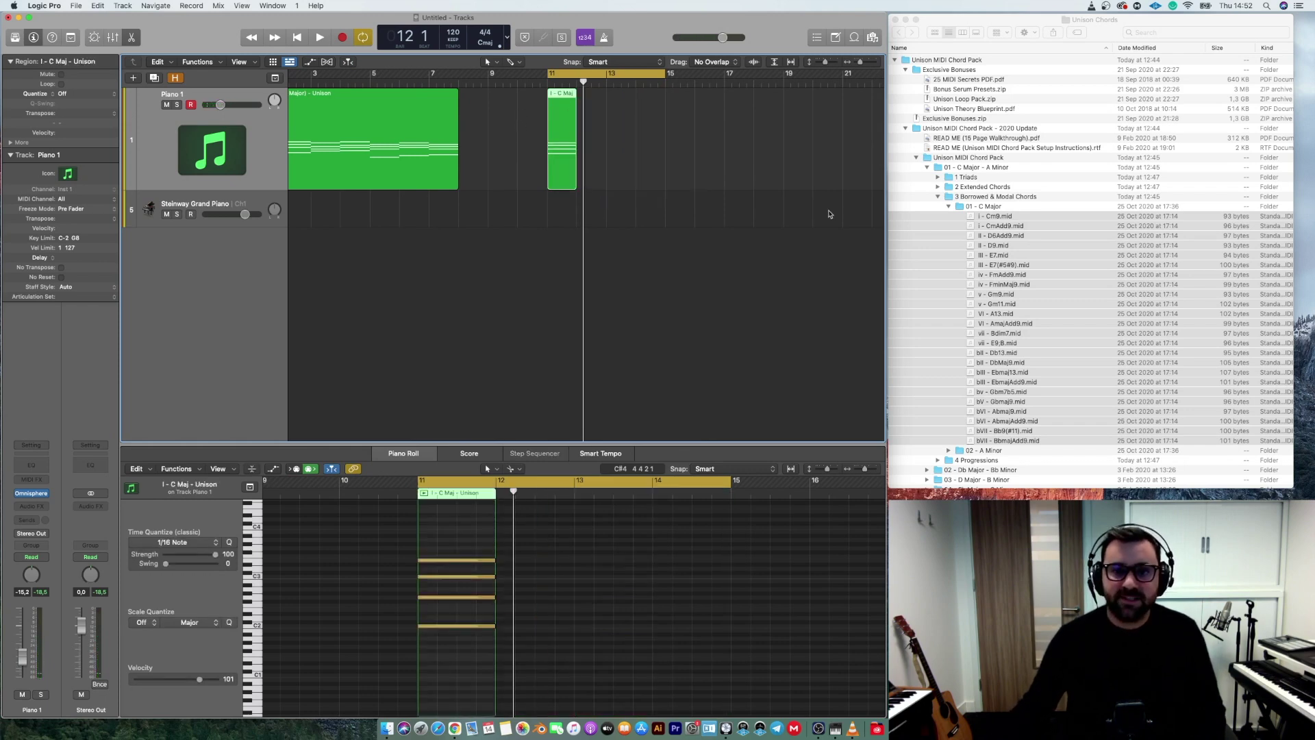
# Step: Place the borrowed chord "v - Gm9.mid" on Piano 1 at bar 12 and play it after the C major region
pyautogui.click(1006, 230)
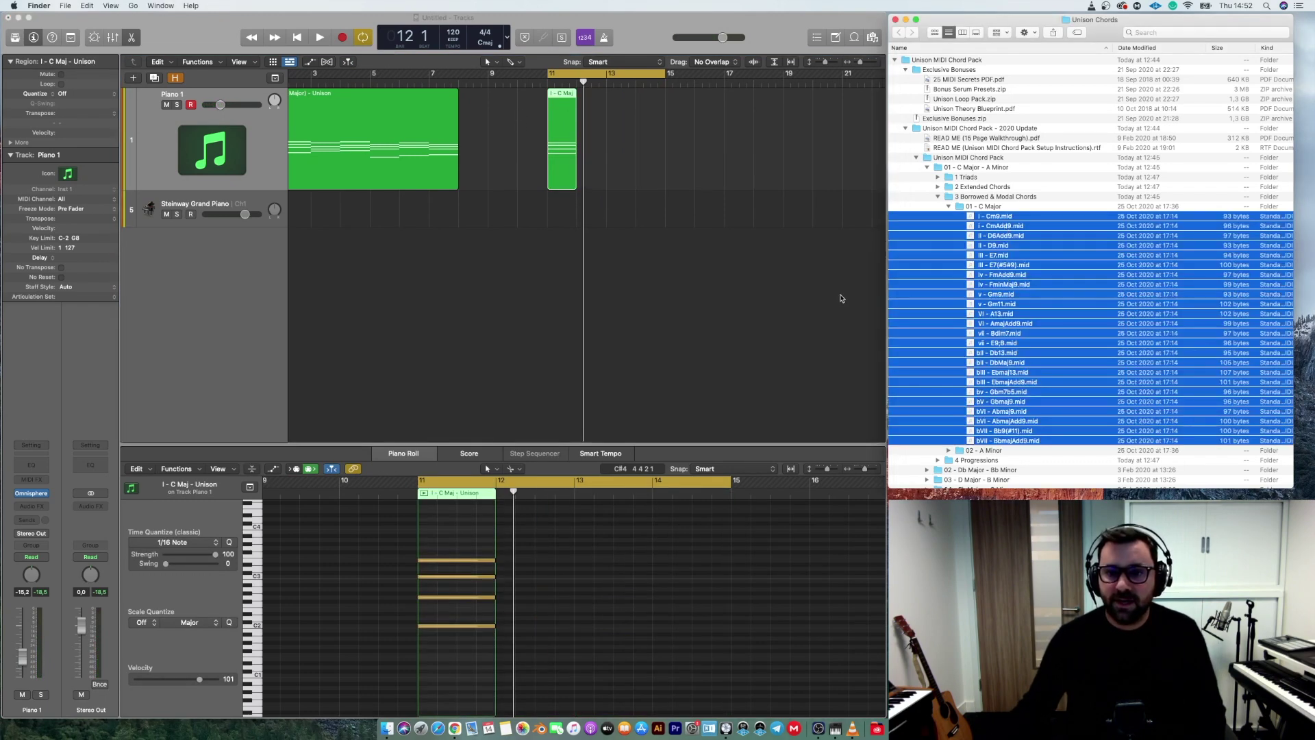
pyautogui.click(1001, 296)
pyautogui.moveTo(1002, 296); pyautogui.dragTo(582, 136)
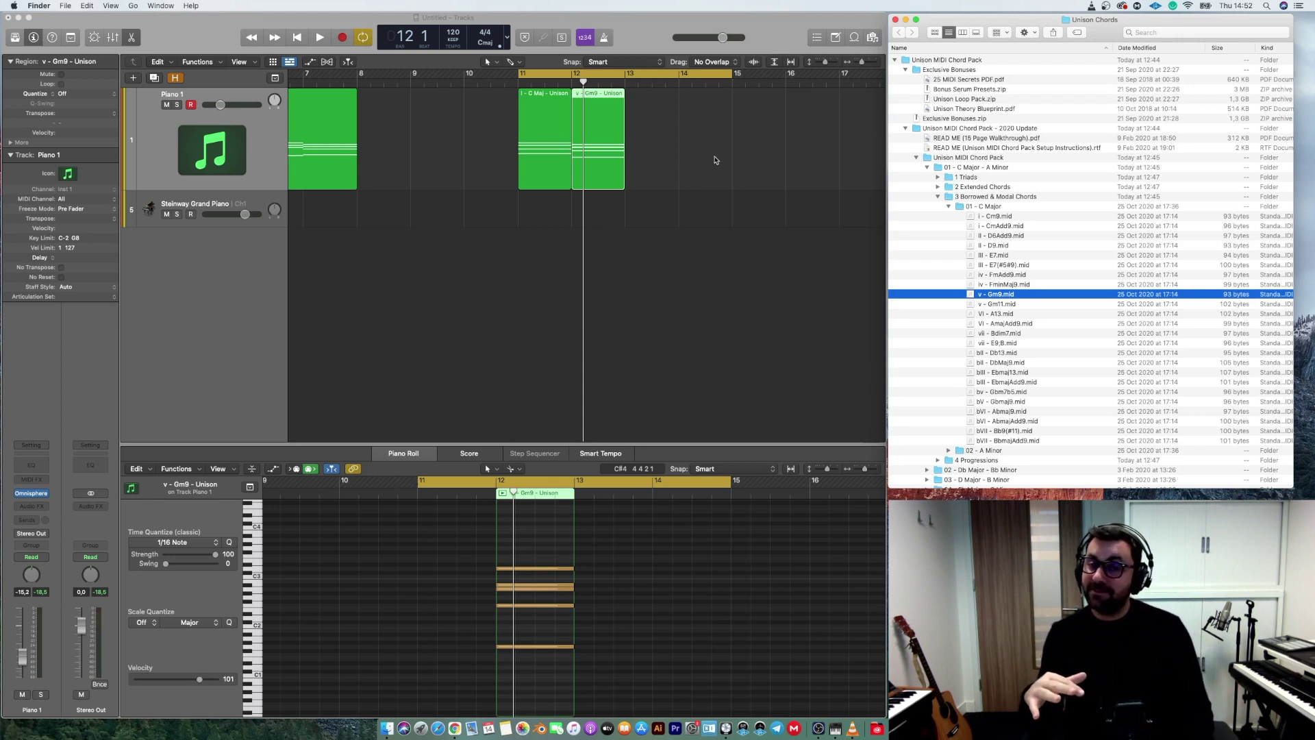
pyautogui.press('space')
pyautogui.press('space')
pyautogui.click(714, 159)
pyautogui.press('space')
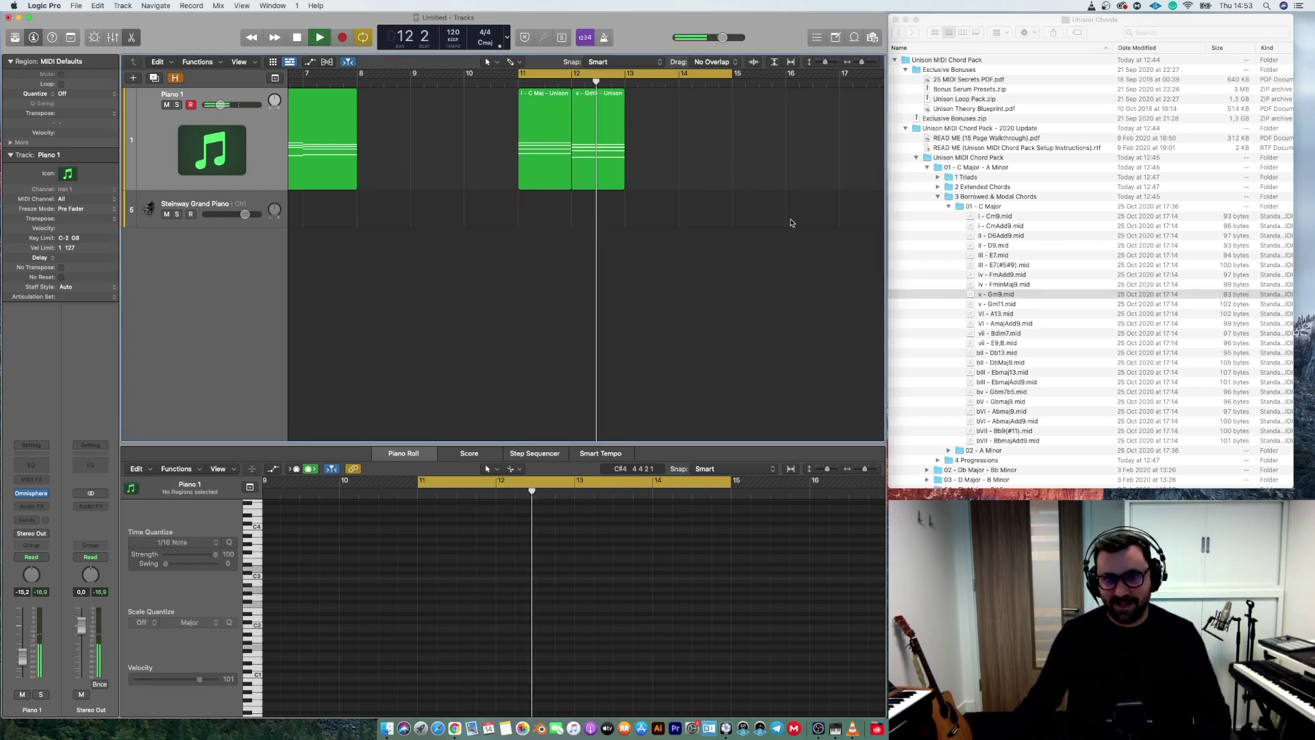
# Step: Place "VI - AmajAdd9.mid" on Piano 1 at bar 13 and play the three-chord sequence
pyautogui.click(1005, 328)
pyautogui.moveTo(1005, 324); pyautogui.dragTo(625, 143)
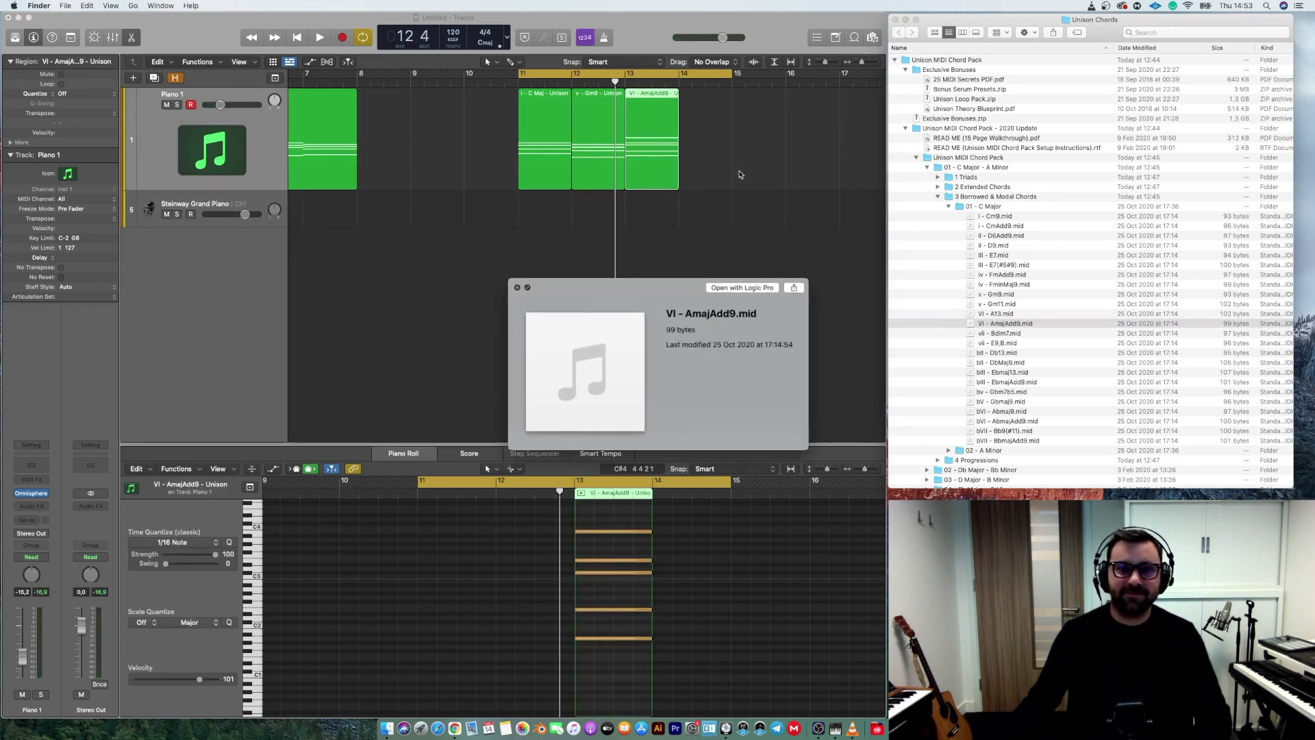
pyautogui.hscroll(3, 699, 168)
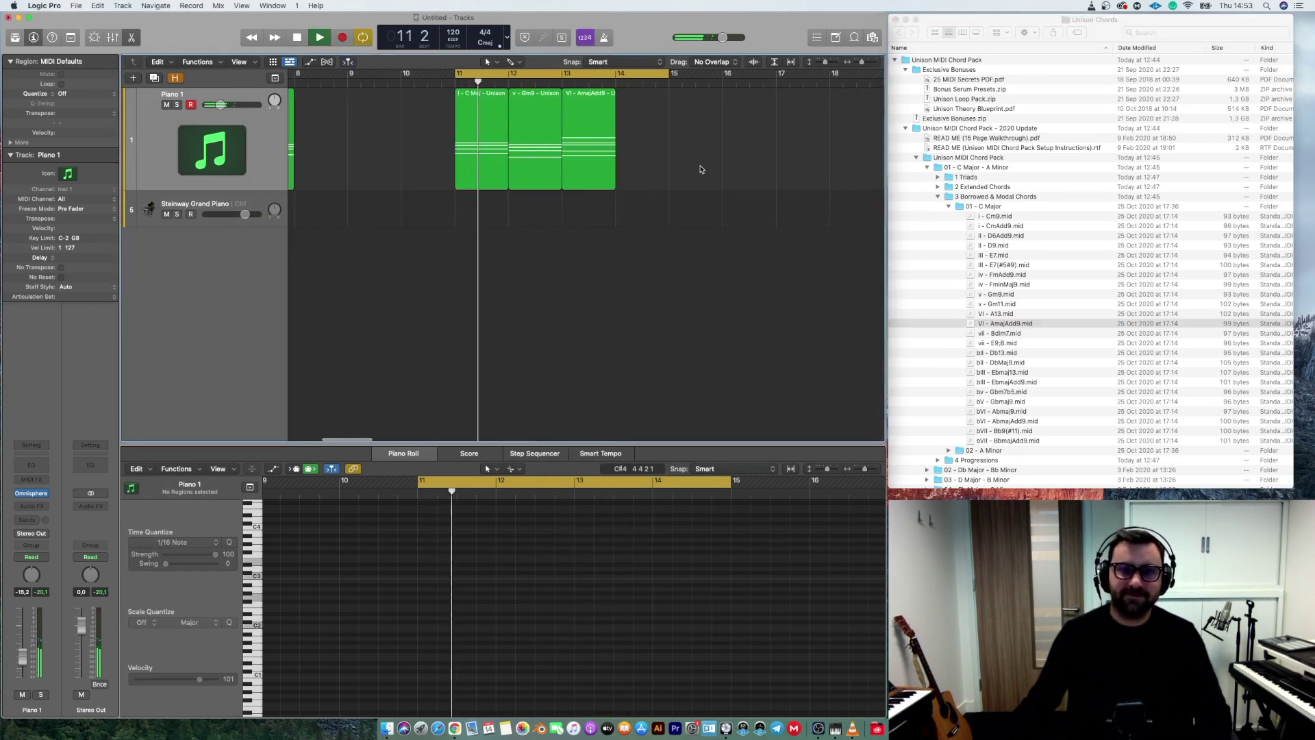
pyautogui.hscroll(1, 663, 167)
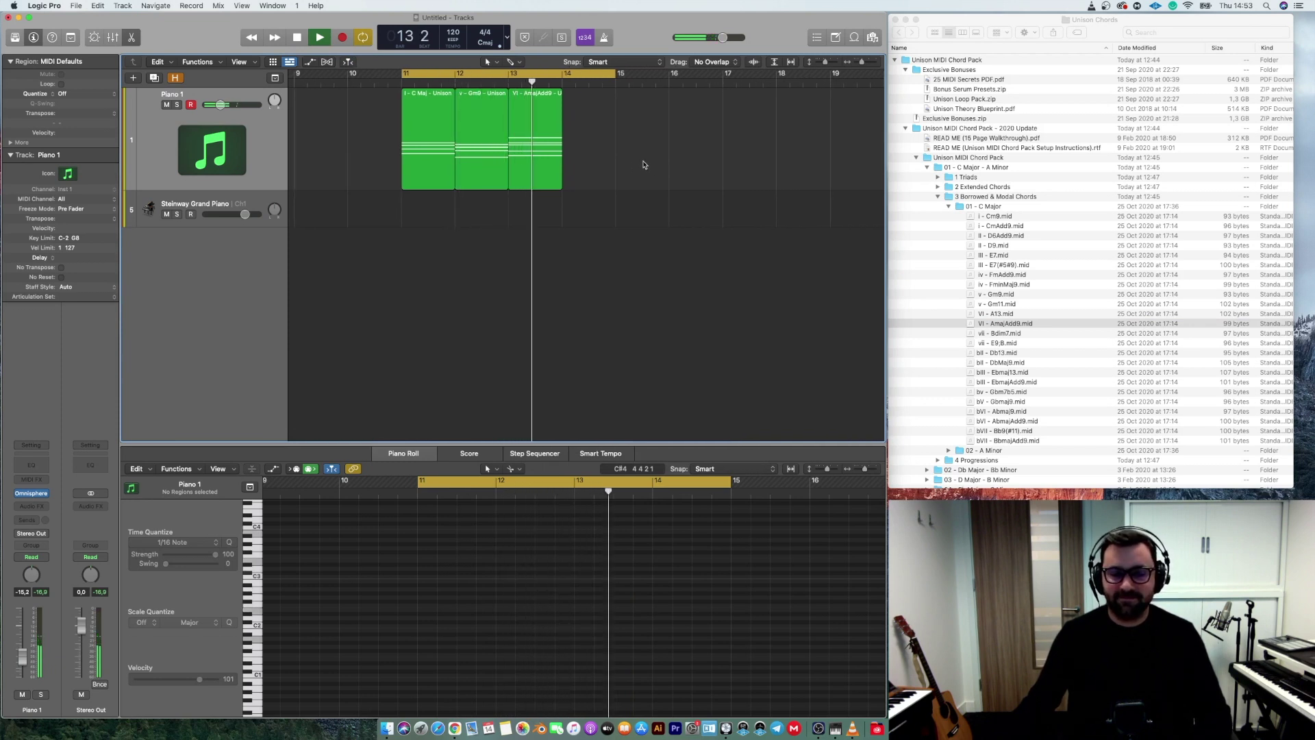
pyautogui.press('space')
# Step: Move the AmajAdd9 region to bar 14 and place "bIII - Ebmaj13.mid" at bar 13 on Piano 1
pyautogui.moveTo(525, 126); pyautogui.dragTo(582, 129)
pyautogui.click(1020, 368)
pyautogui.moveTo(1015, 373); pyautogui.dragTo(495, 161)
# Step: Play the four-chord progression in bars 11 to 14, close the file preview, and stop playback
pyautogui.press('space')
pyautogui.click(569, 237)
pyautogui.press('space')
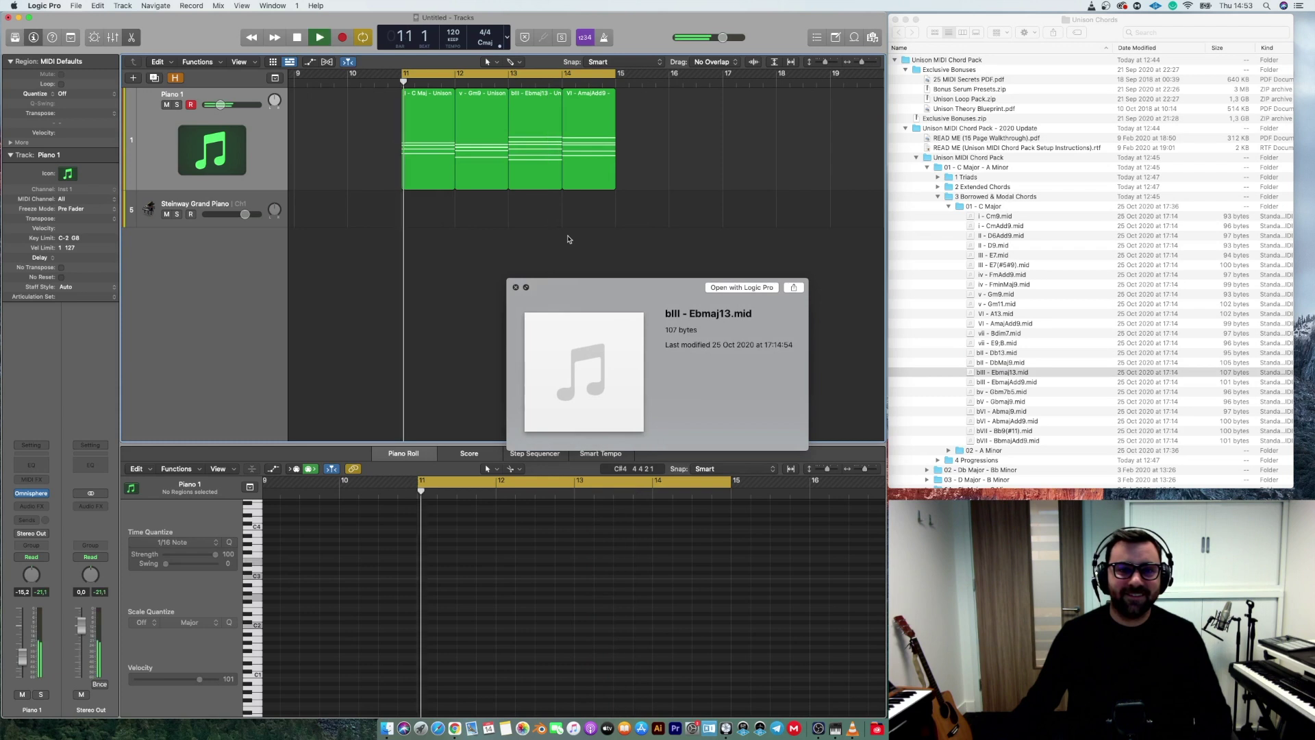
pyautogui.click(516, 287)
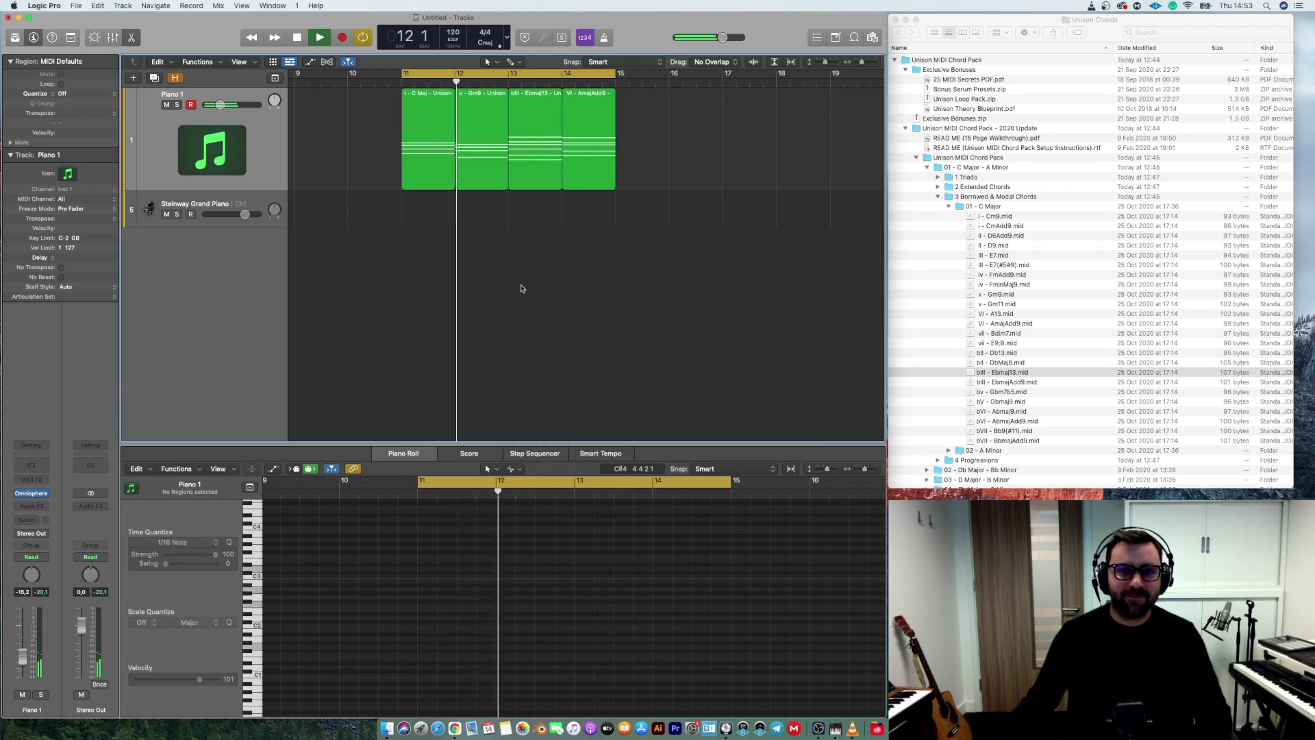
pyautogui.hscroll(-2, 573, 286)
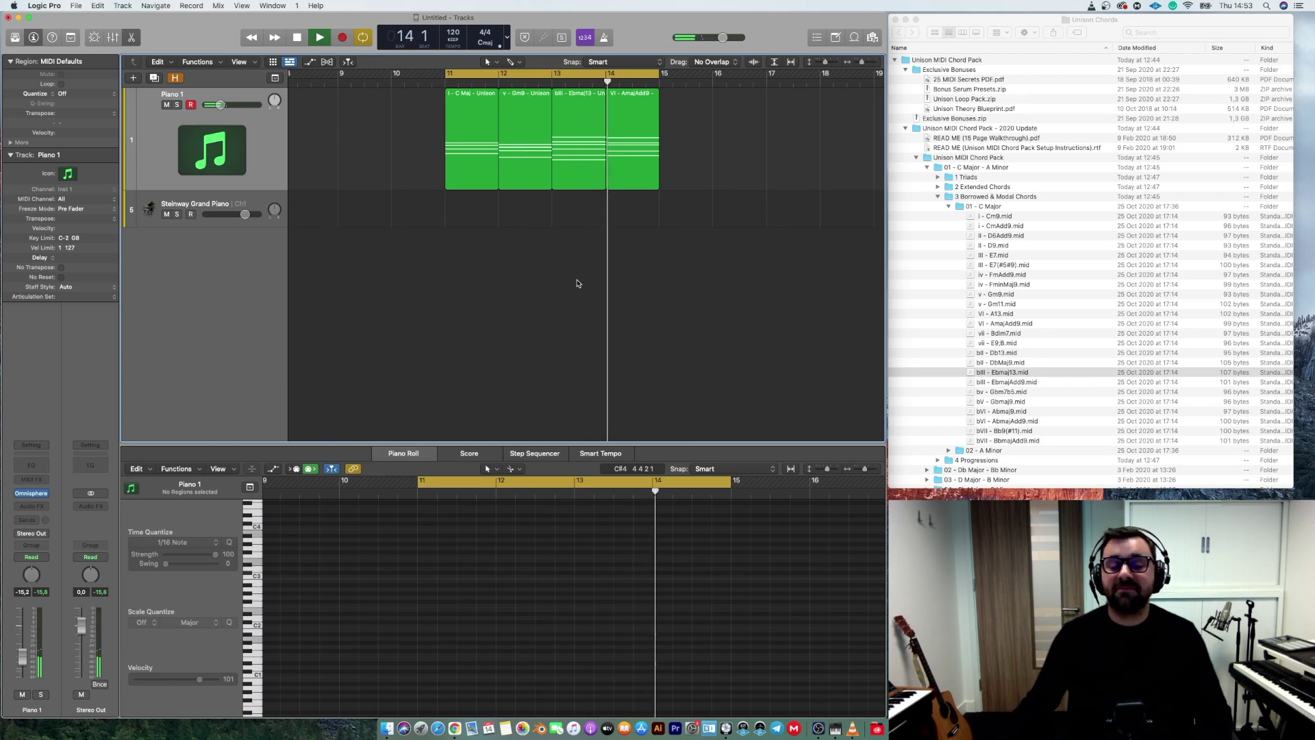
pyautogui.press('space')
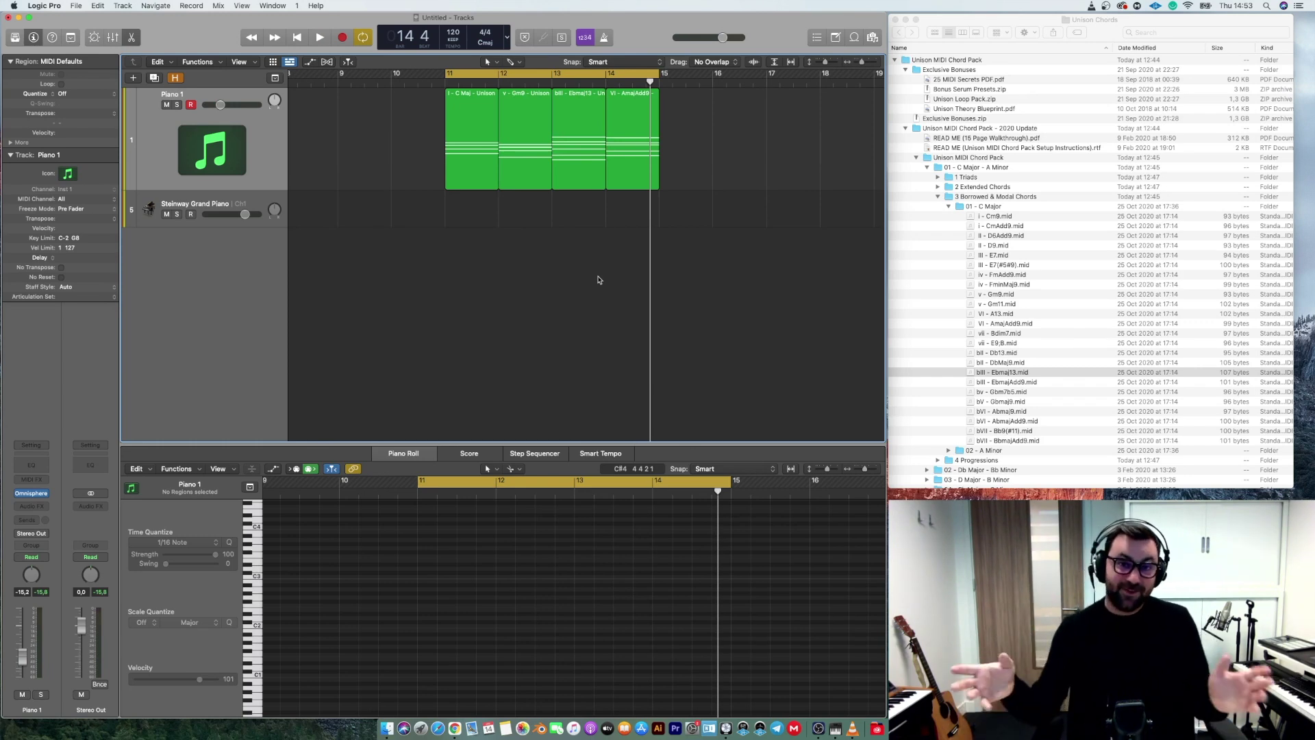
# Step: Collapse the 01 - C Major and 3 Borrowed & Modal Chords folders in the chord pack
pyautogui.click(948, 206)
pyautogui.click(949, 206)
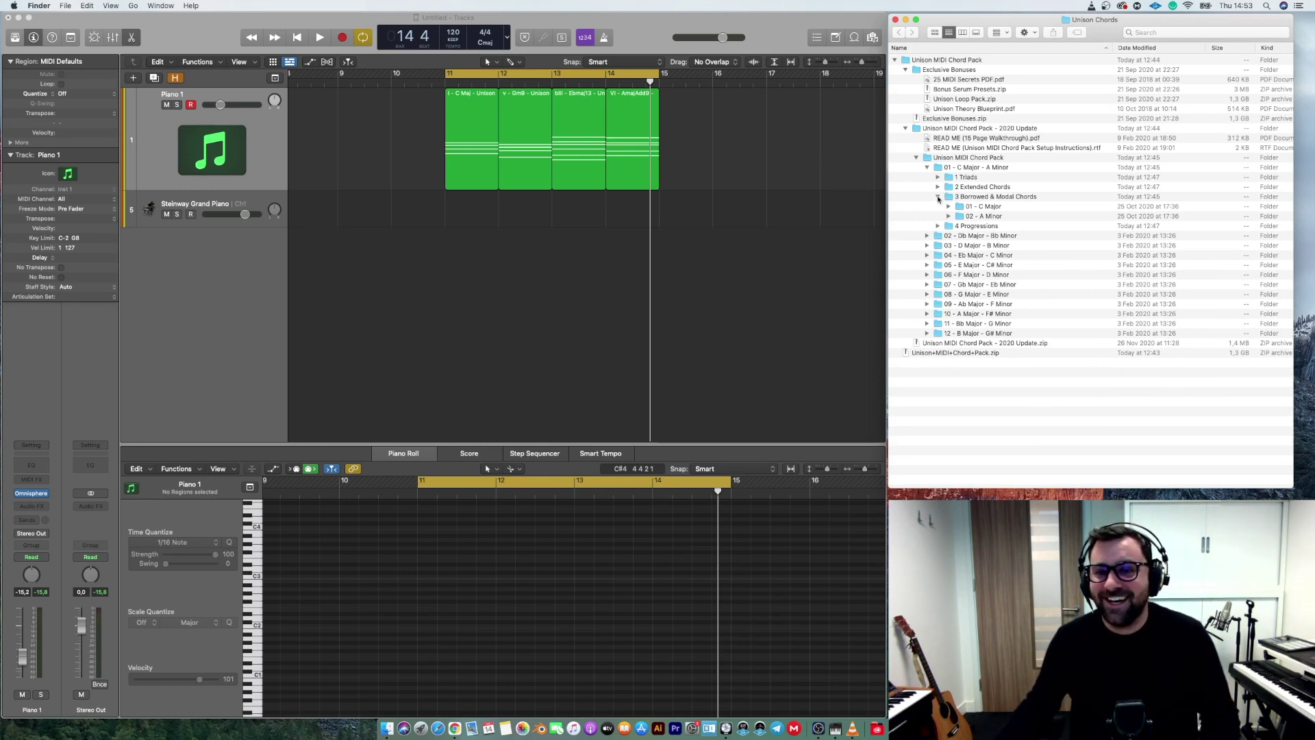
pyautogui.click(939, 197)
pyautogui.click(983, 198)
pyautogui.hscroll(-5, 613, 202)
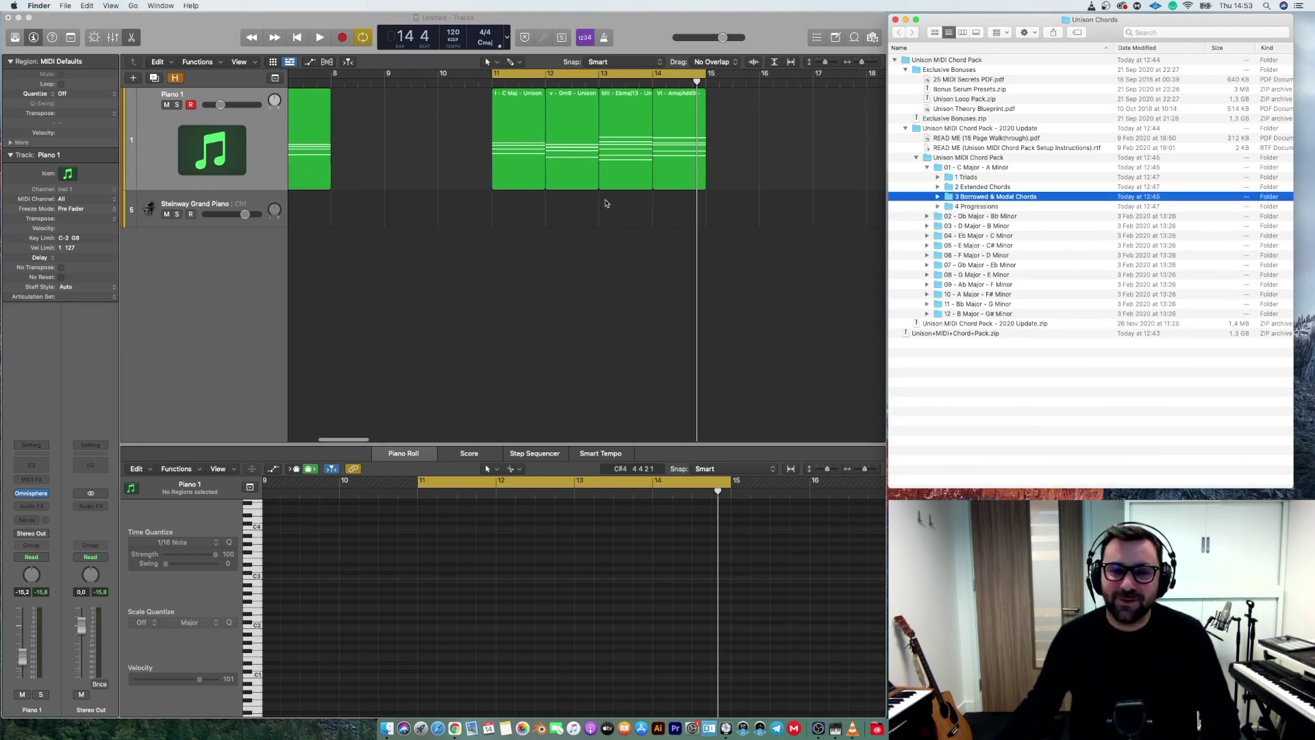
pyautogui.hscroll(-4, 618, 203)
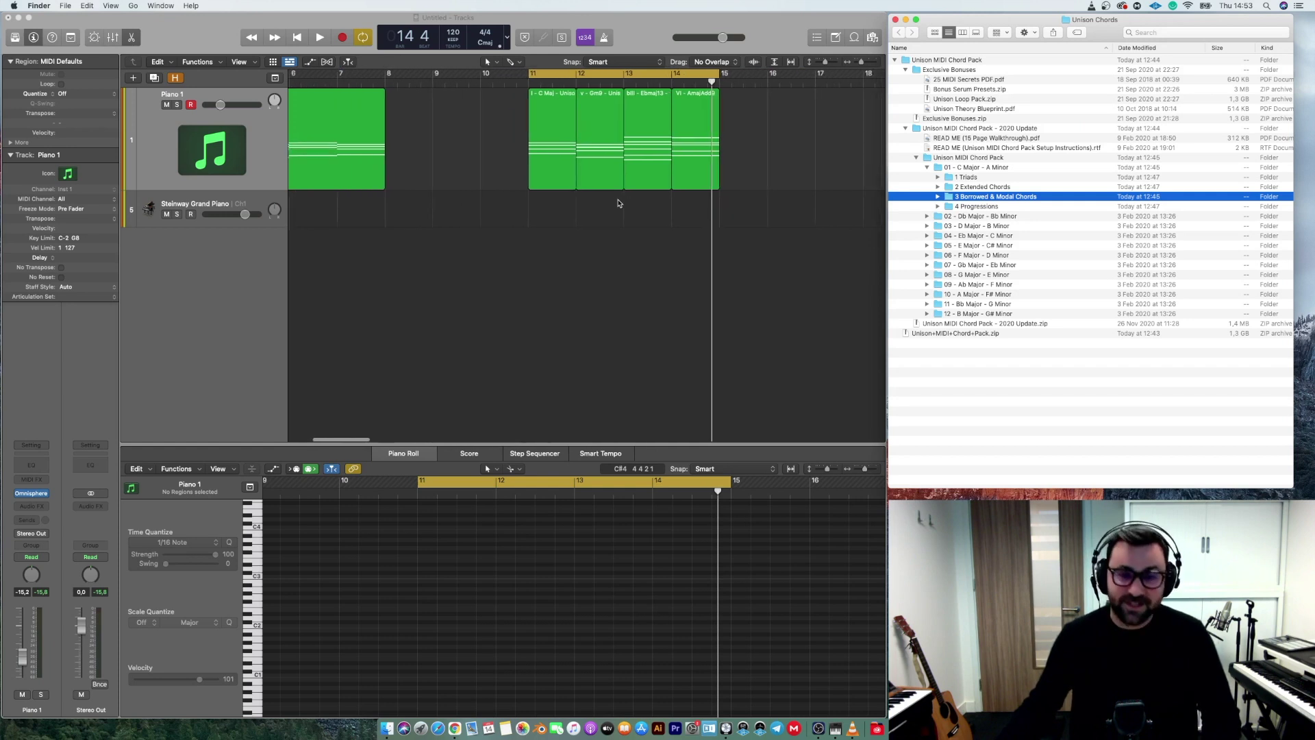
pyautogui.hscroll(5, 678, 213)
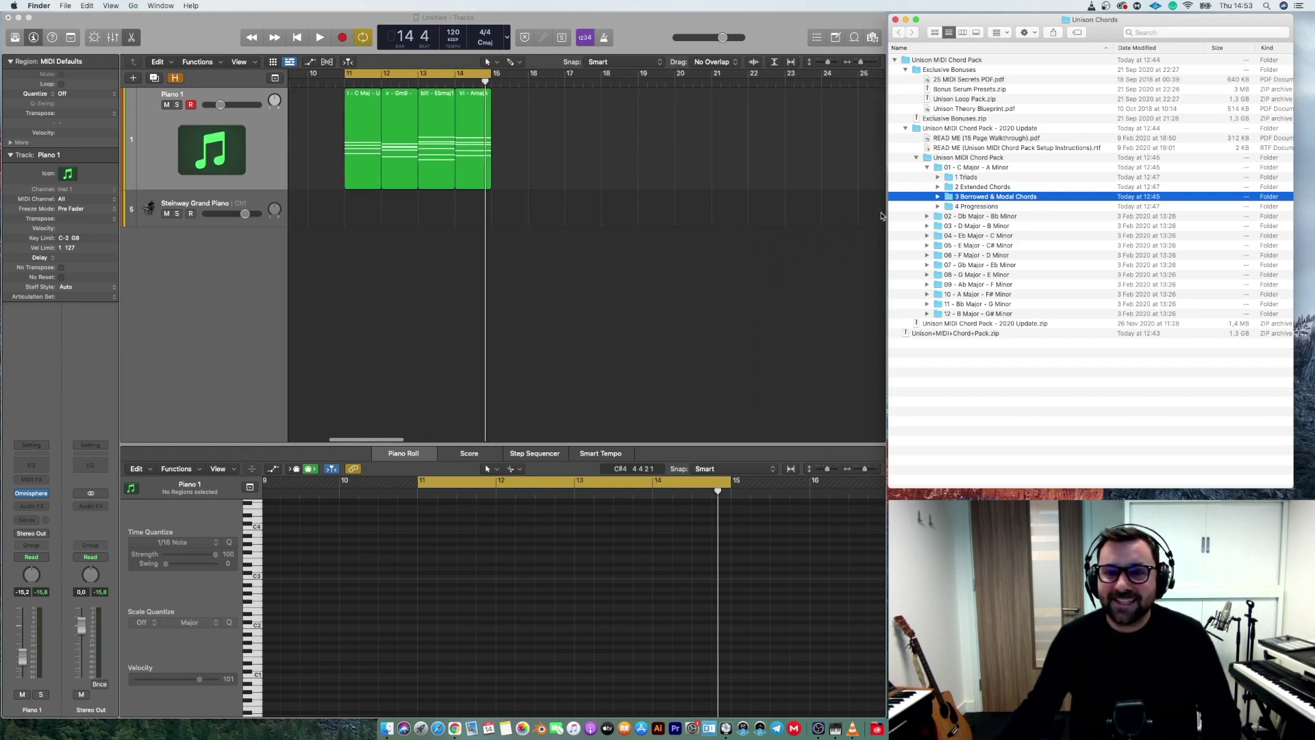
# Step: Expand 4 Progressions, 1 Diatonic Triads and Major Progressions, and select the files from Major Prog 1 to Major Prog 12
pyautogui.click(966, 207)
pyautogui.click(937, 207)
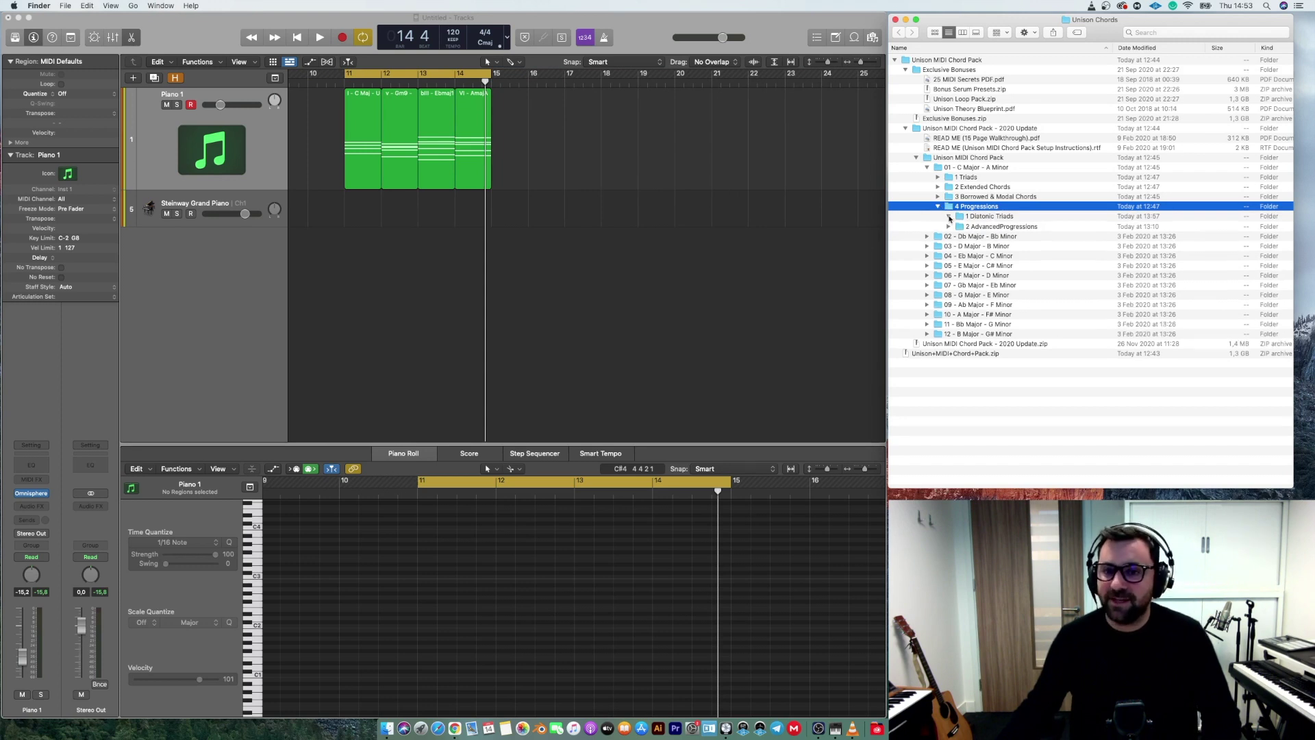
pyautogui.click(948, 216)
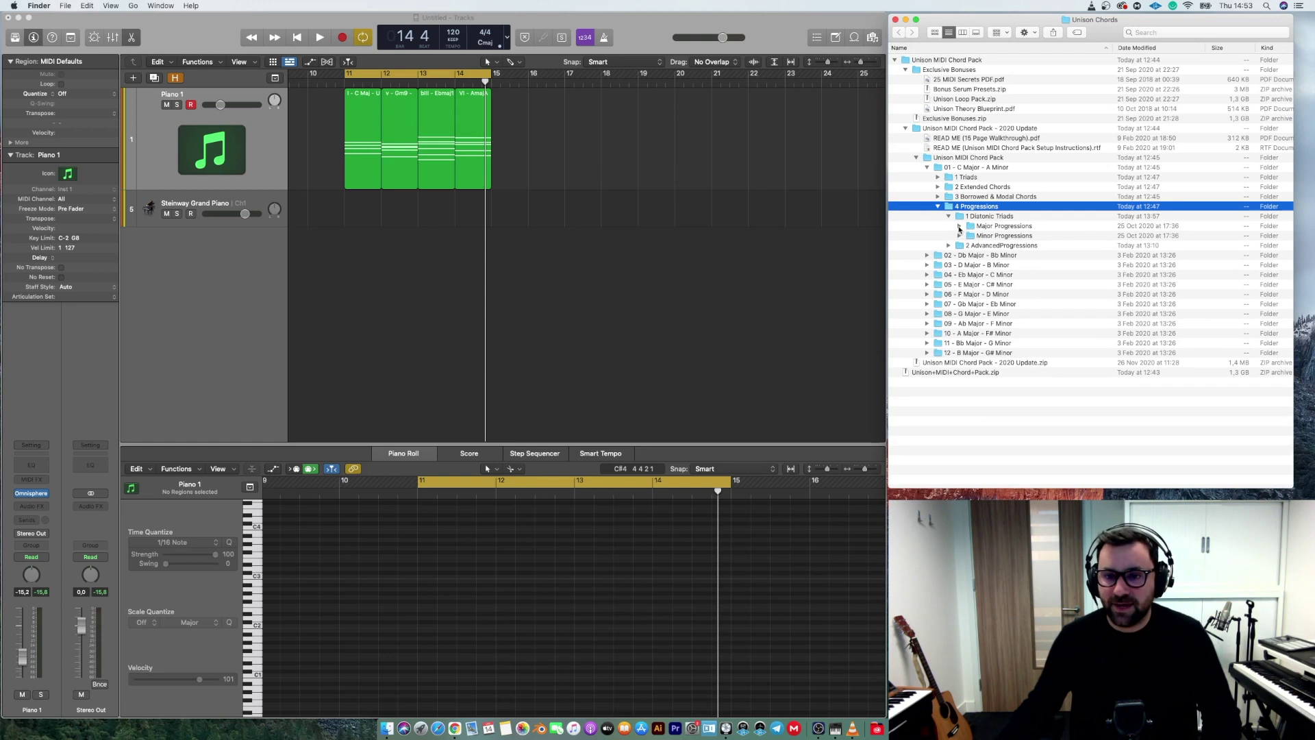
pyautogui.click(960, 226)
pyautogui.click(1006, 236)
pyautogui.hscroll(2, 1012, 238)
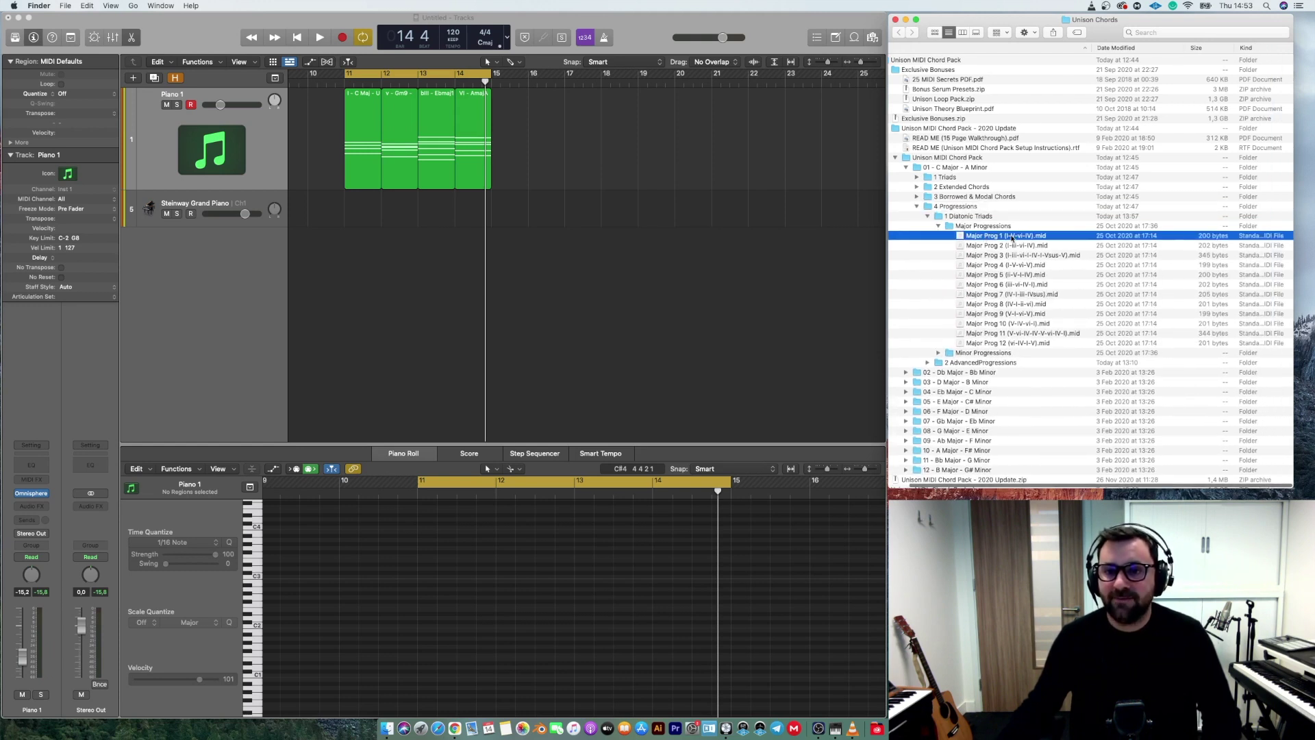
pyautogui.keyDown('shift'); pyautogui.click(1013, 342); pyautogui.keyUp('shift')
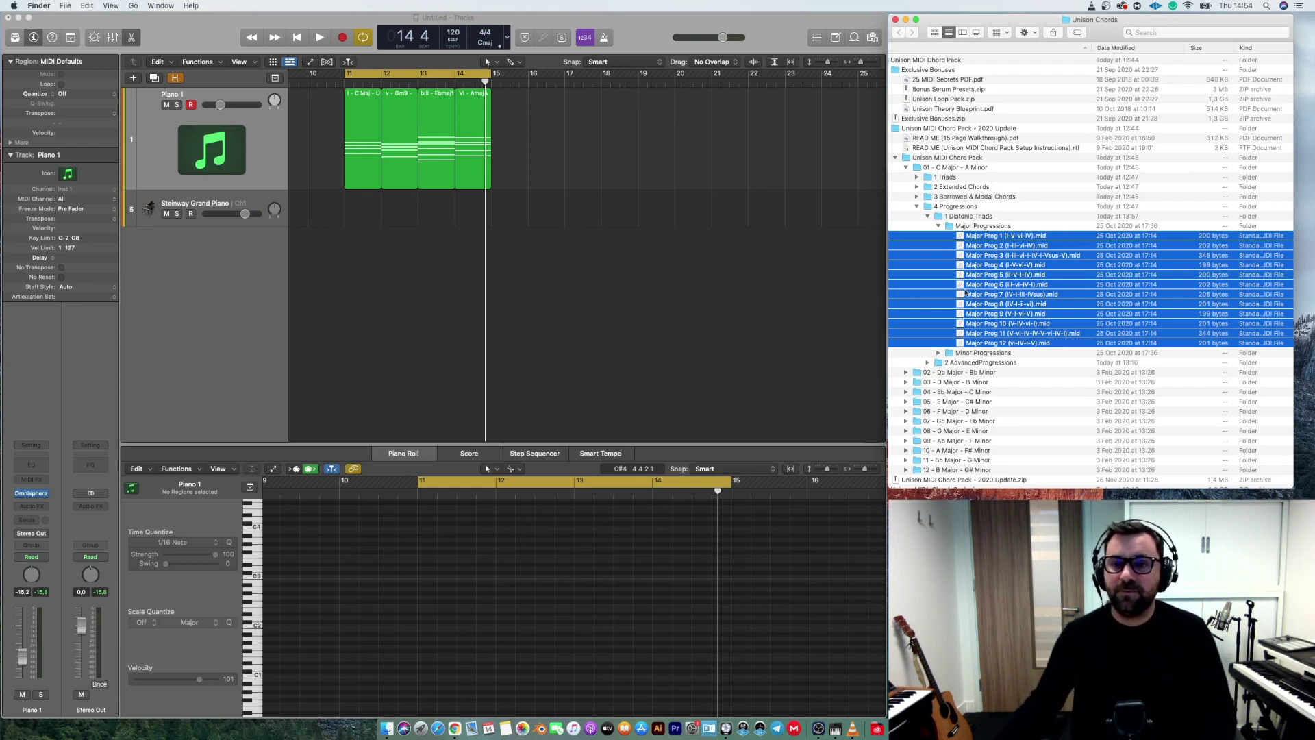
# Step: Place "Major Prog 1 (I-V-vi-IV).mid" on Piano 1 at bar 17, cycle bars 17 to 21, and play the progression
pyautogui.click(989, 237)
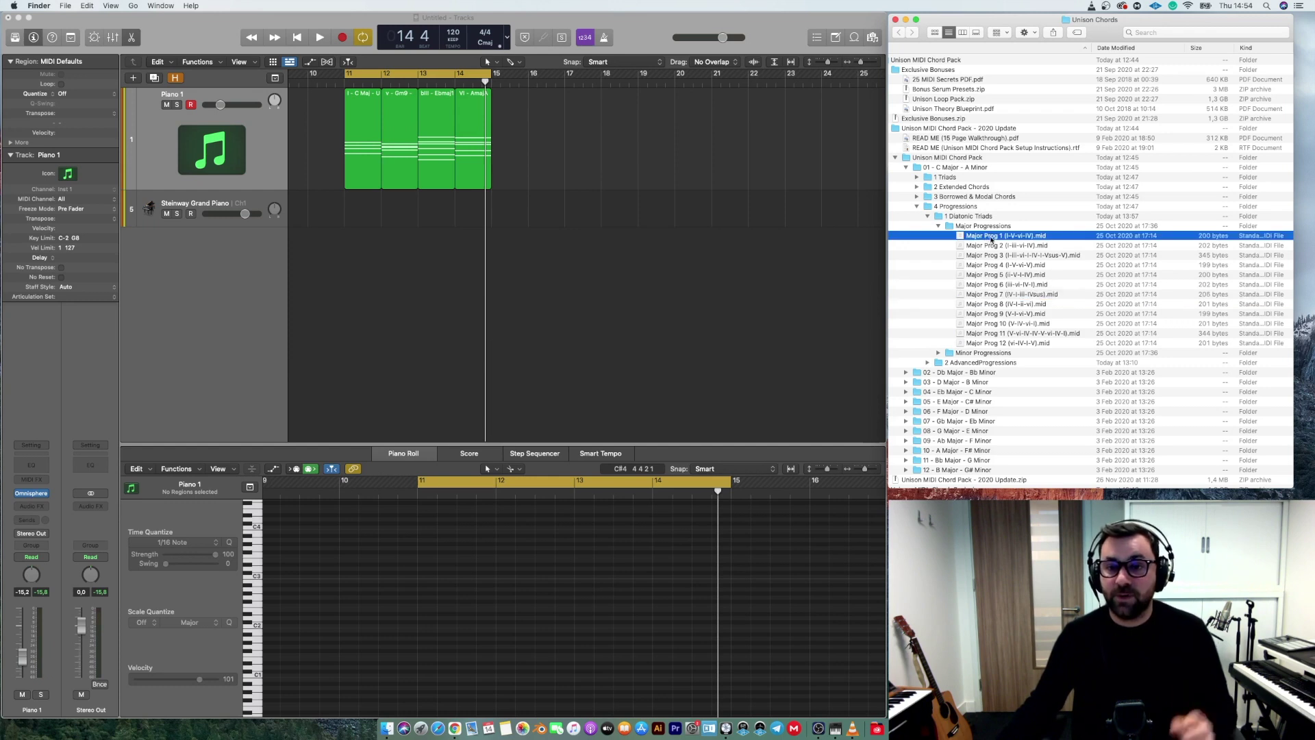
pyautogui.moveTo(991, 237)
pyautogui.mouseDown()
pyautogui.moveTo(529, 117)
pyautogui.moveTo(566, 117)
pyautogui.mouseUp()
pyautogui.moveTo(568, 73); pyautogui.dragTo(708, 73)
pyautogui.press('space')
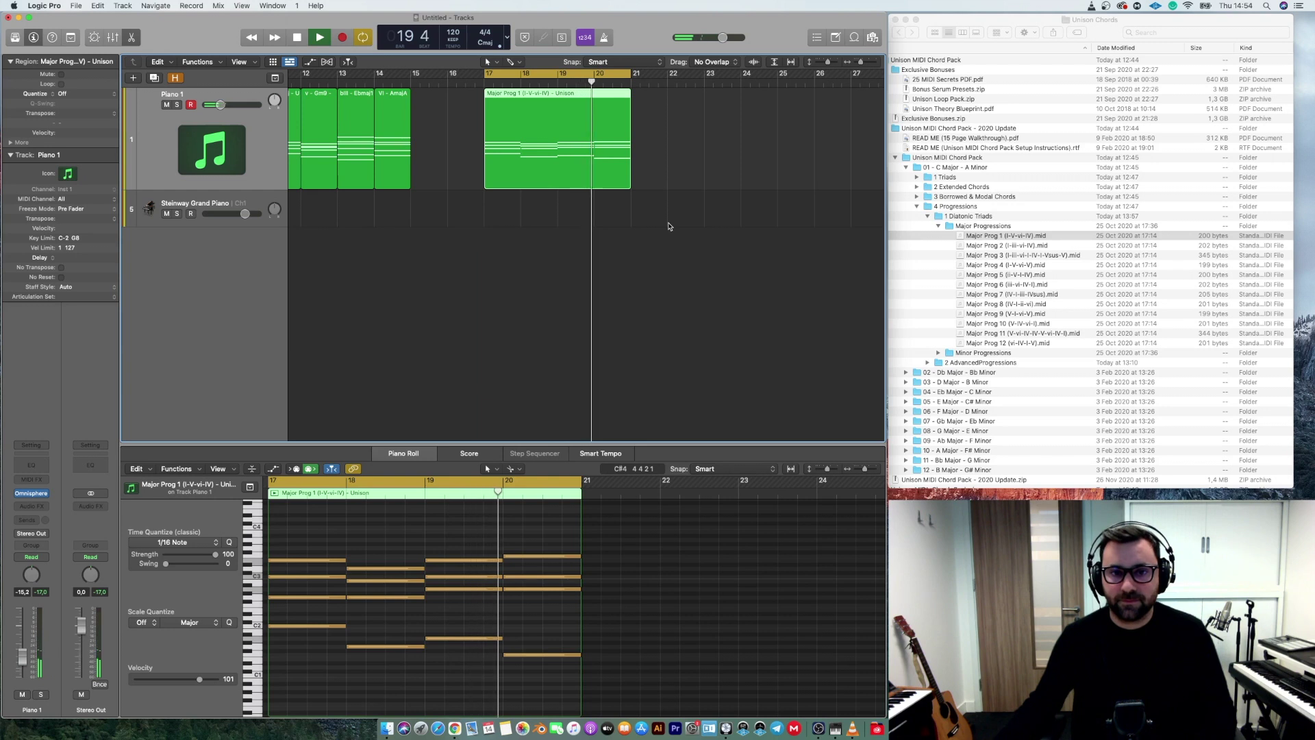
pyautogui.press('space')
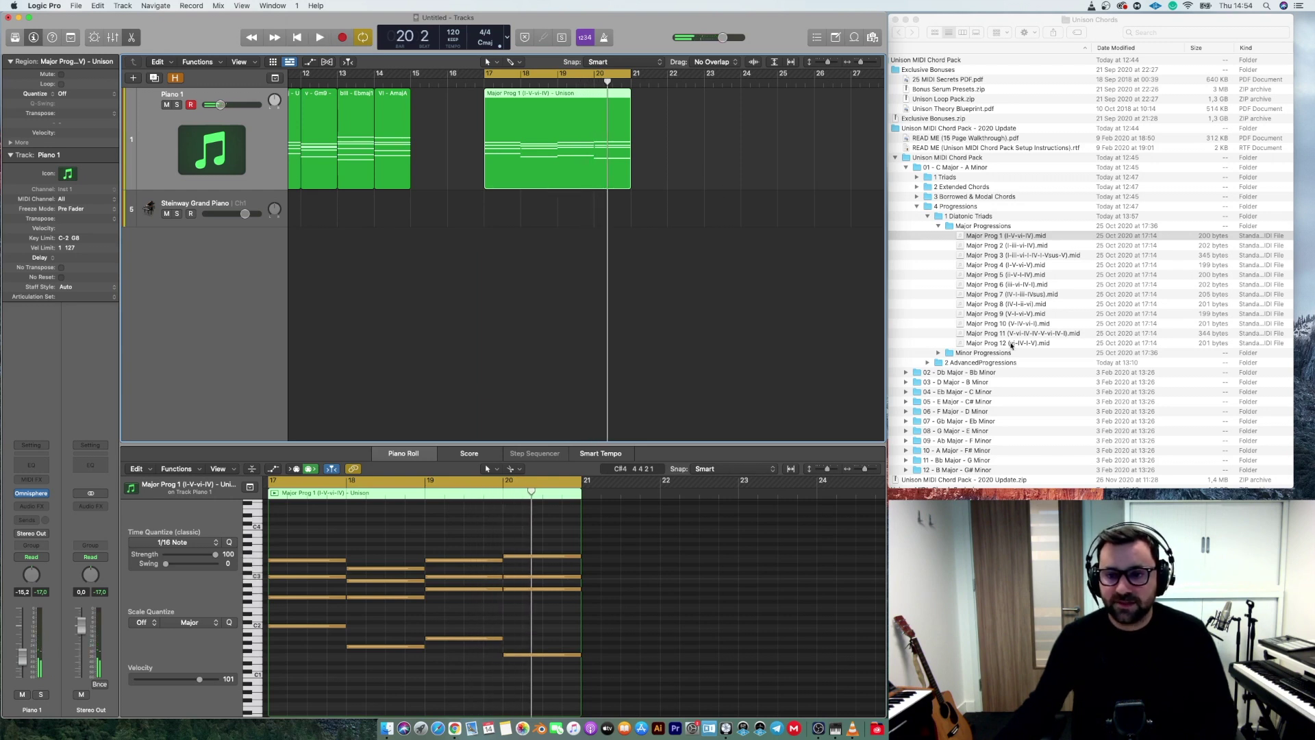
# Step: Place "Major Prog 12 (vi-IV-I-V).mid" on Piano 1 at bar 22, cycle bars 22 to 26, and play the progression
pyautogui.moveTo(1011, 343); pyautogui.dragTo(669, 165)
pyautogui.moveTo(620, 74); pyautogui.dragTo(810, 92)
pyautogui.hscroll(3, 694, 278)
pyautogui.click(578, 280)
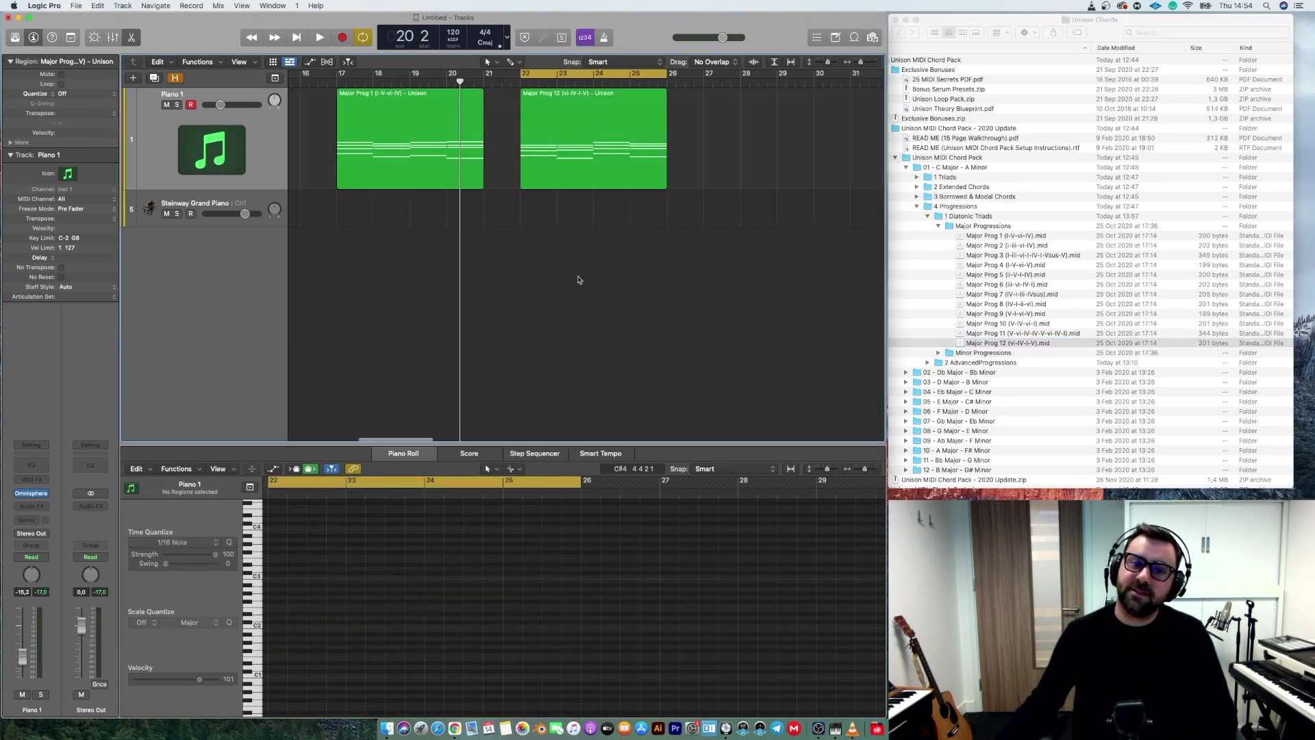
pyautogui.press('space')
pyautogui.hscroll(1, 578, 279)
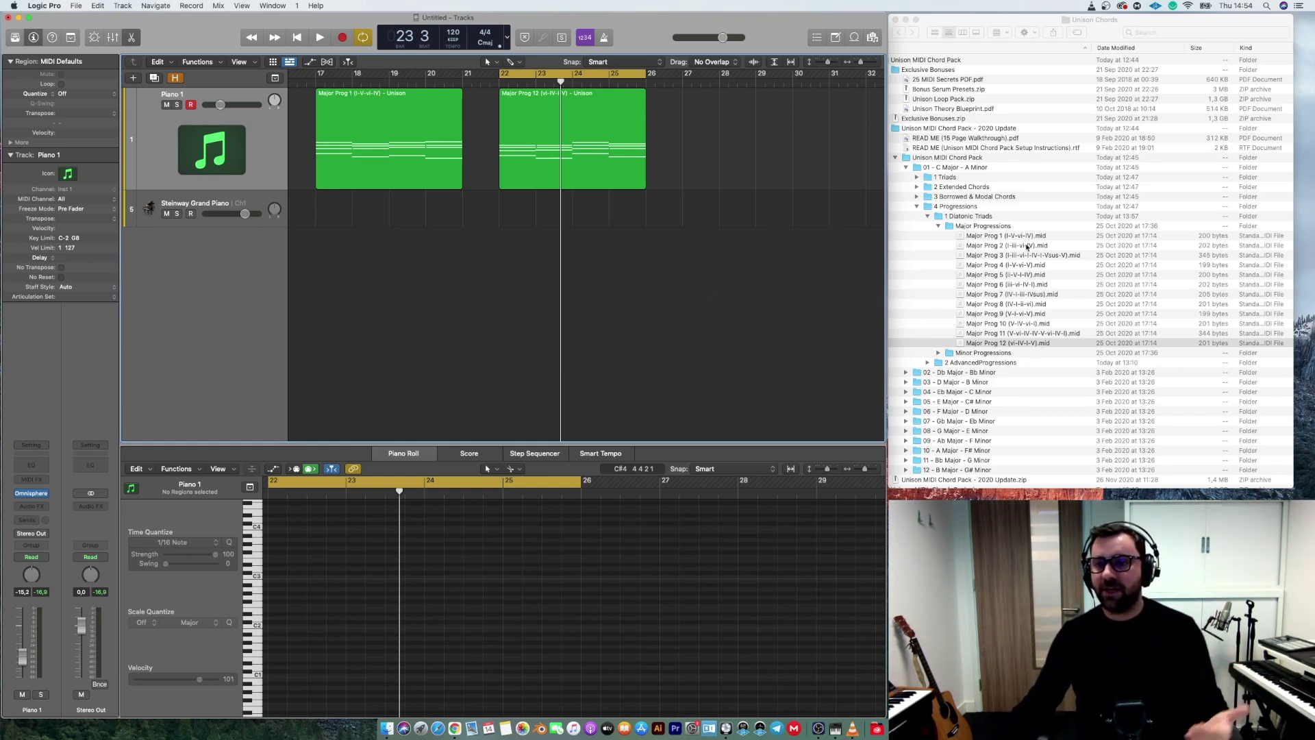
# Step: Collapse the diatonic Major Progressions folder and expand Minor Progressions inside 2 AdvancedProgressions
pyautogui.click(939, 226)
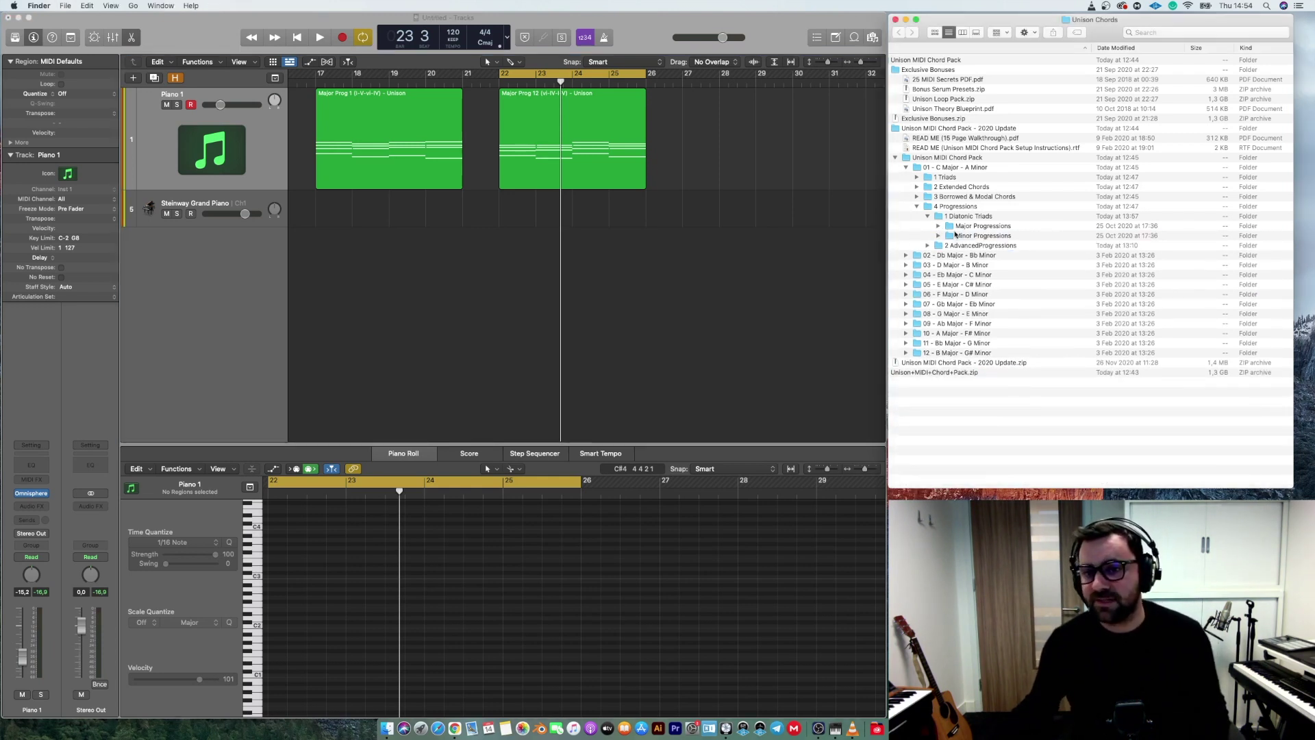
pyautogui.click(957, 247)
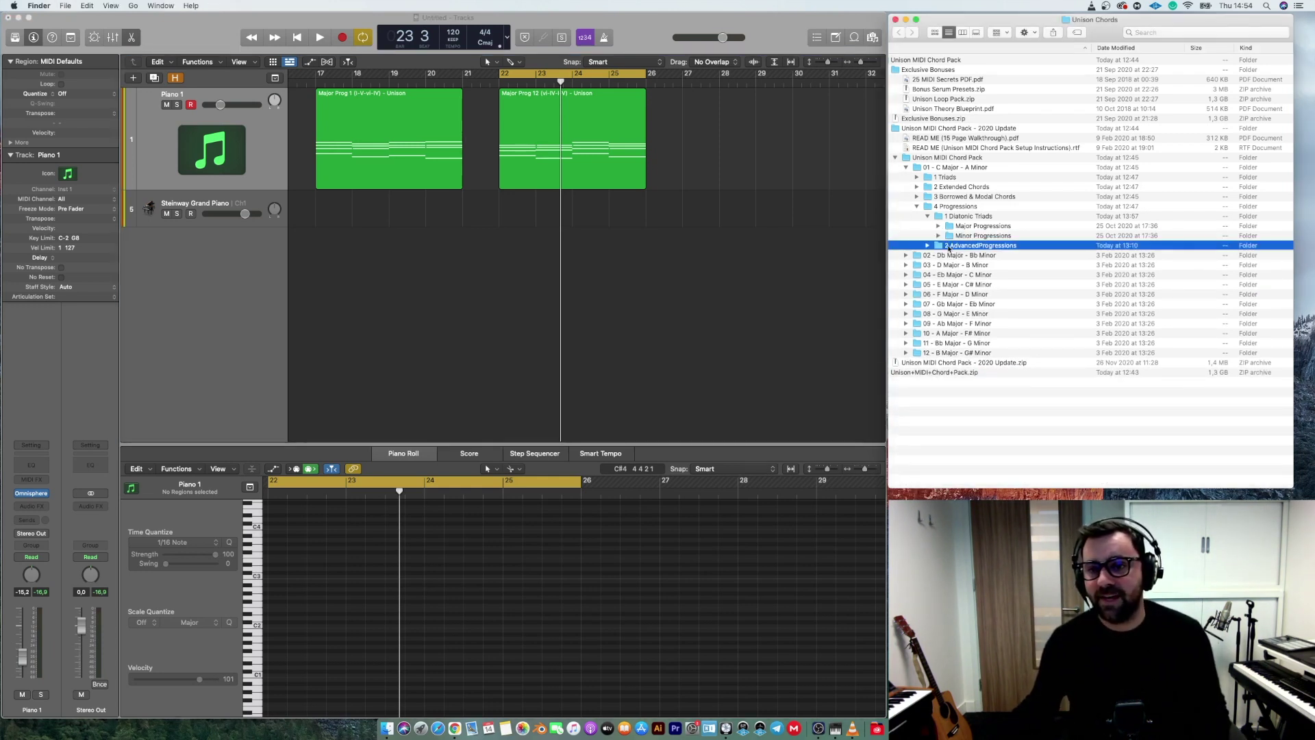
pyautogui.click(927, 246)
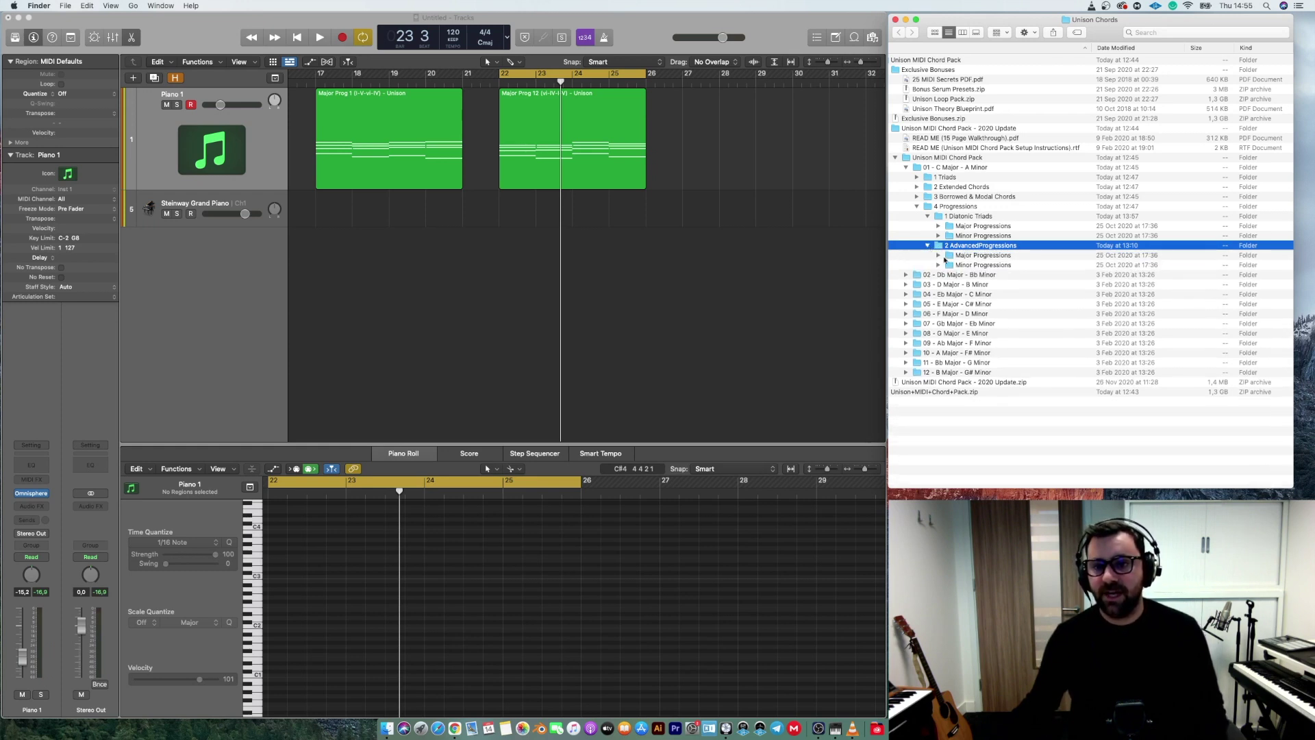
pyautogui.click(939, 265)
# Step: Delete all regions from the Piano 1 track and move the cycle range to bars 5 to 9
pyautogui.hscroll(-5, 581, 323)
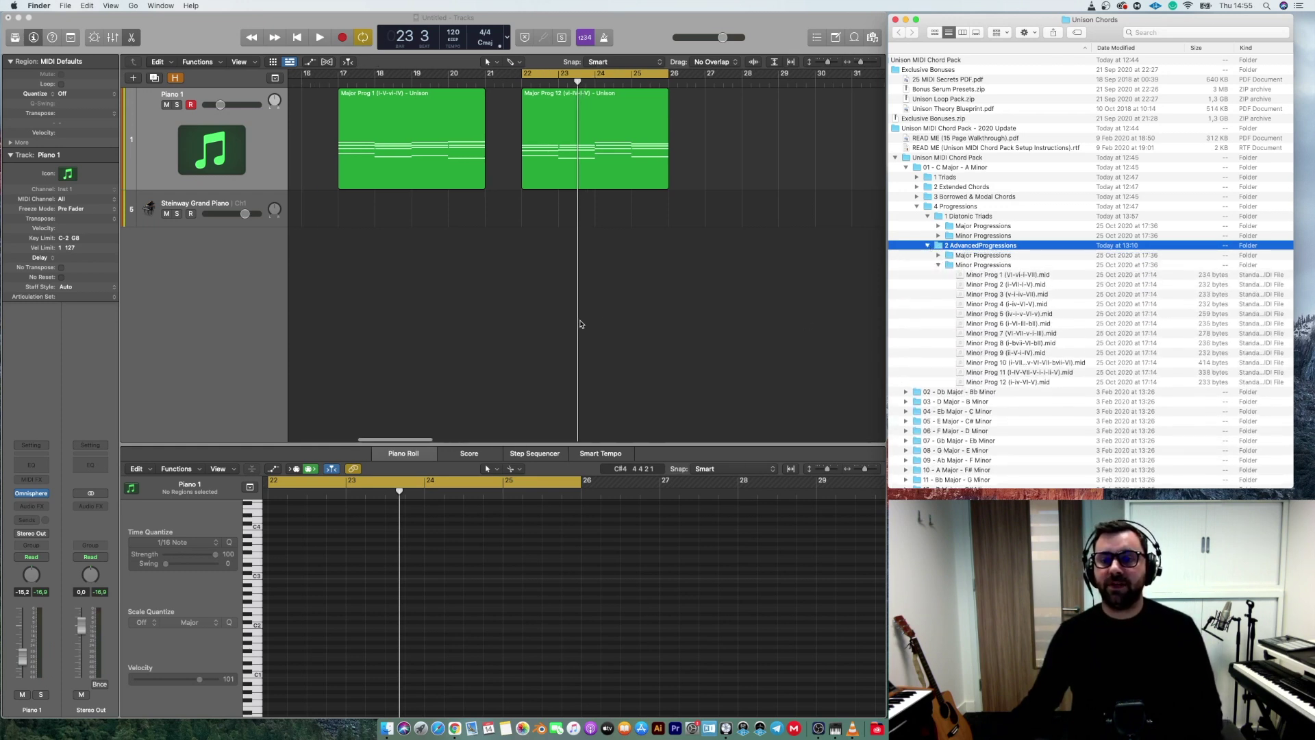
pyautogui.hscroll(-2, 580, 324)
pyautogui.scroll(-5, 581, 323)
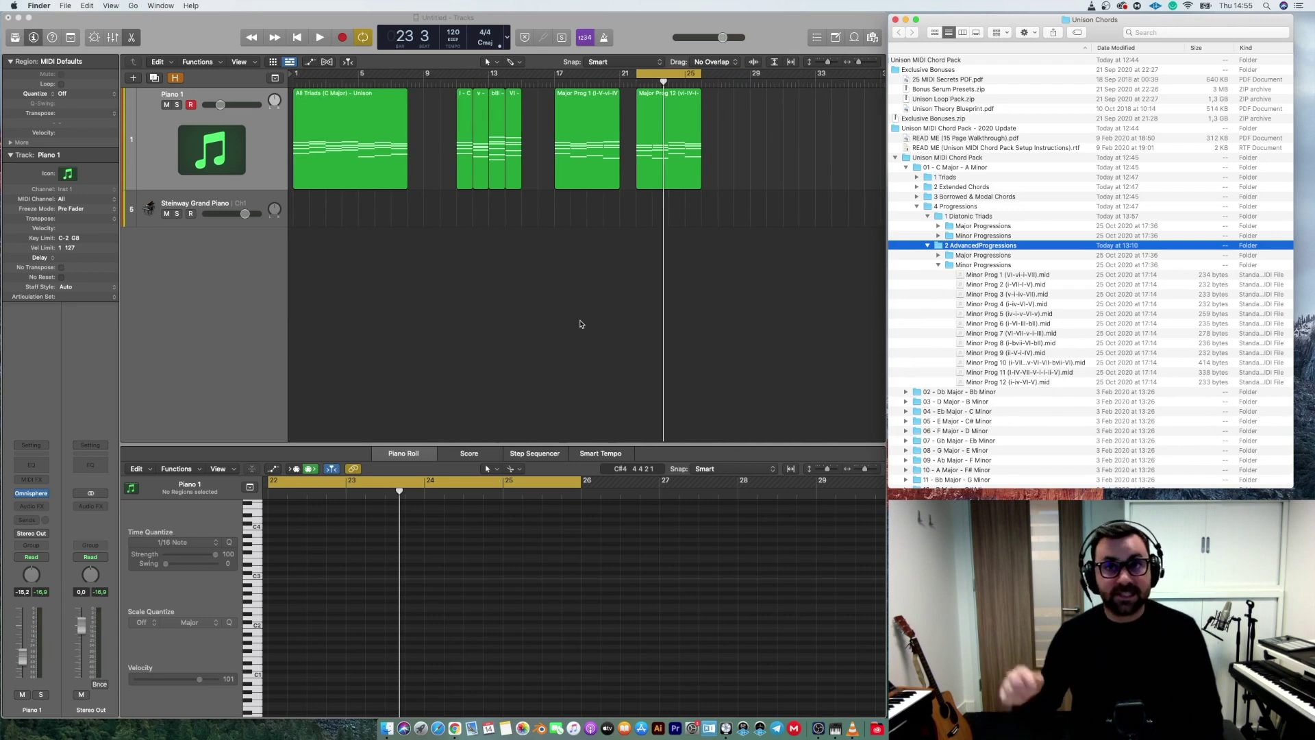
pyautogui.scroll(-3, 581, 323)
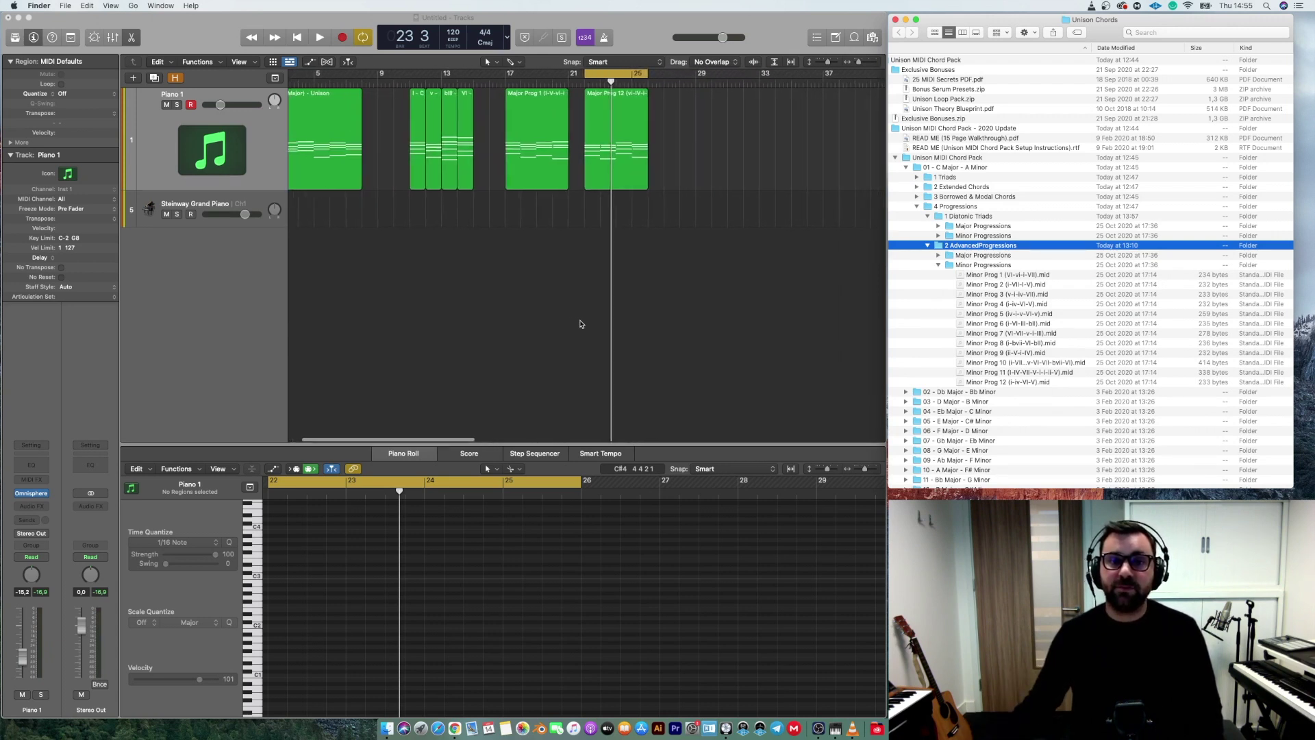
pyautogui.hscroll(1, 580, 323)
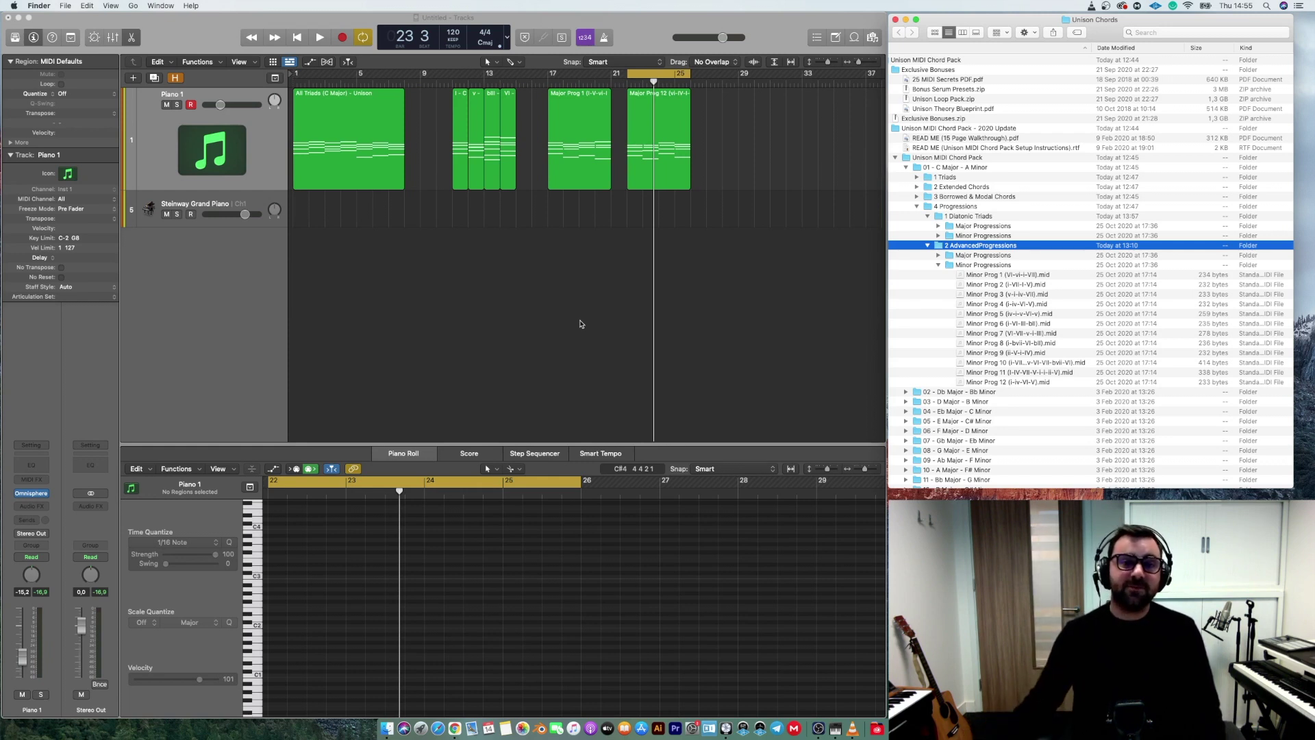
pyautogui.moveTo(758, 152); pyautogui.dragTo(368, 249)
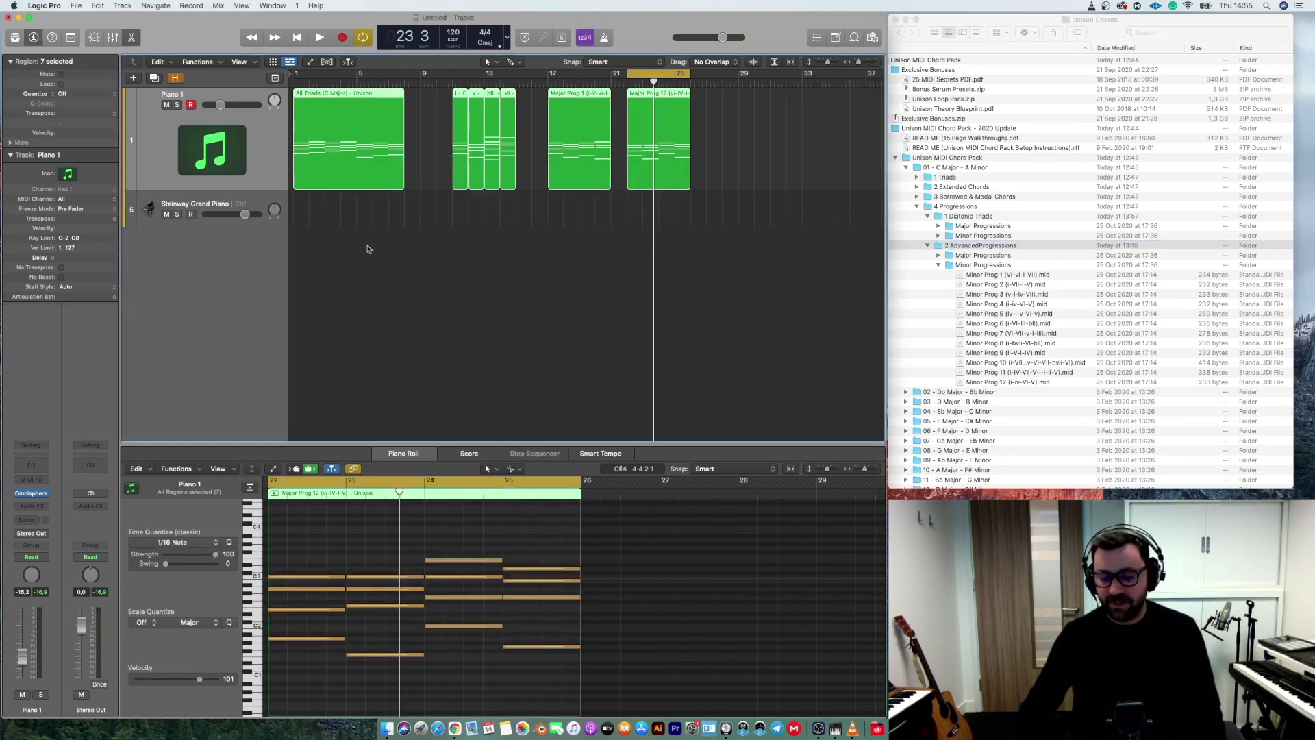
pyautogui.press('Delete')
pyautogui.moveTo(639, 74); pyautogui.dragTo(371, 86)
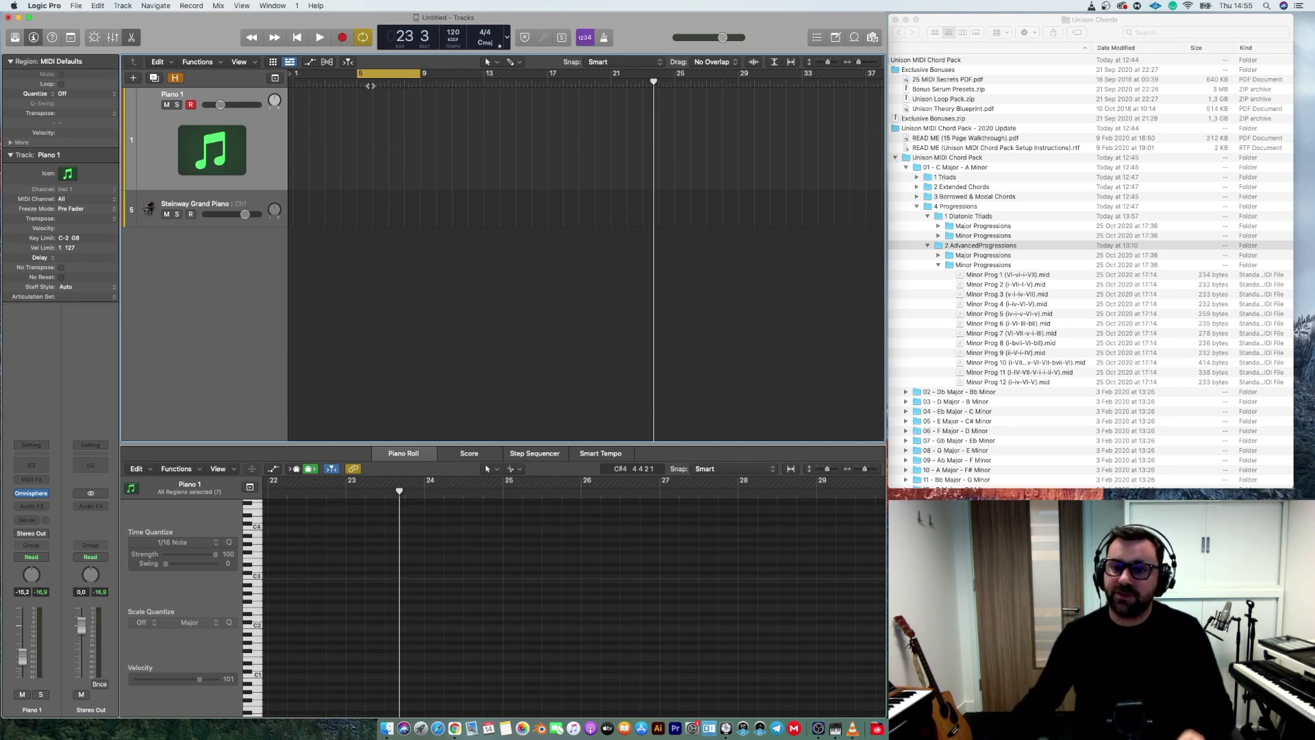
# Step: Place the advanced progression "Minor Prog 2 (i-VII-I-V).mid" on Piano 1 at bar 5 and close the file preview
pyautogui.click(1004, 285)
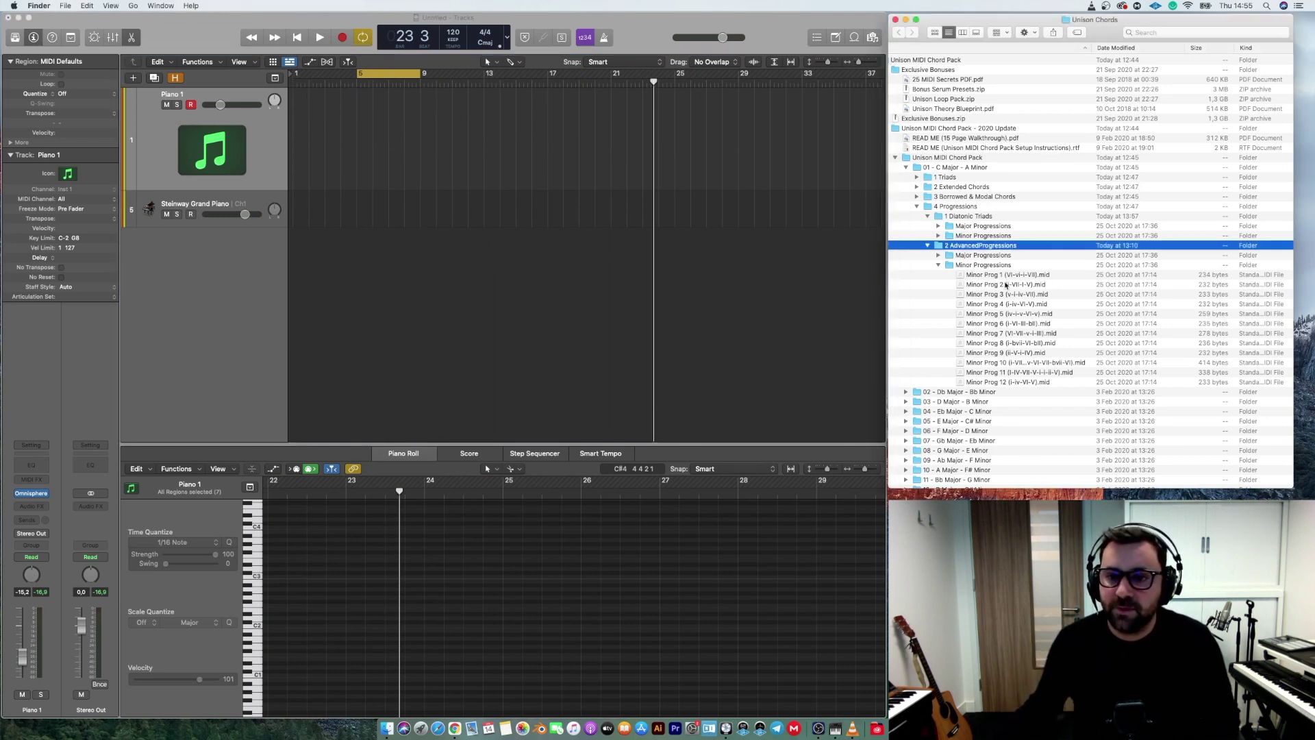
pyautogui.moveTo(1005, 285); pyautogui.dragTo(363, 117)
pyautogui.press('space')
pyautogui.click(469, 148)
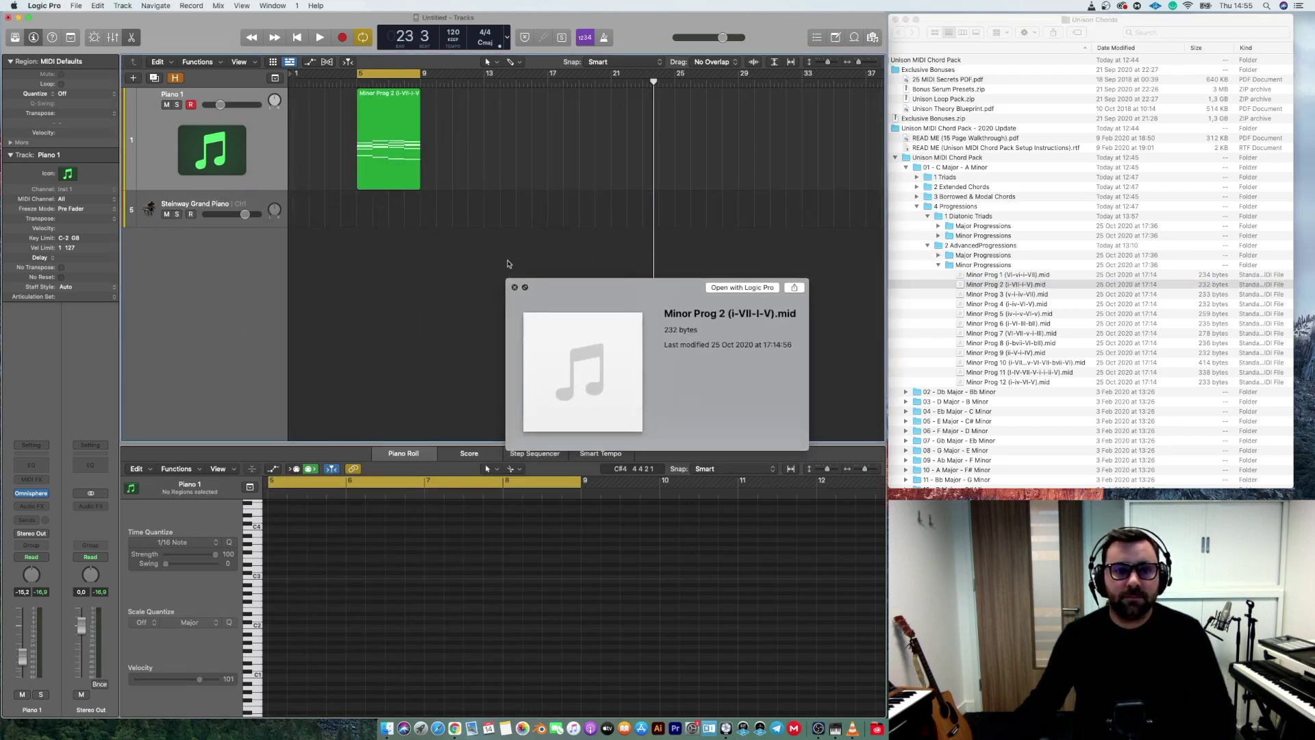
pyautogui.click(515, 287)
# Step: Play the Minor Prog 2 region with the cycle on and enlarge it in the timeline
pyautogui.press('space')
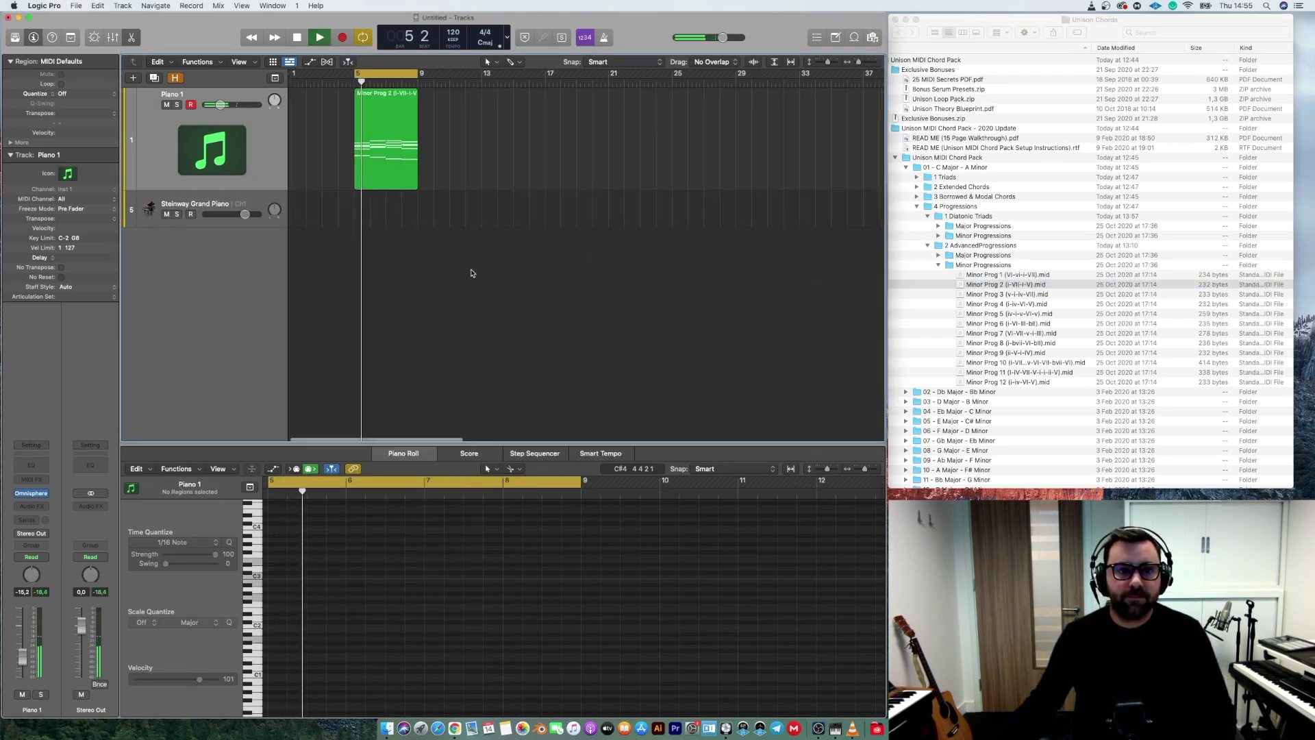
pyautogui.press('super+Right')
pyautogui.press('super+Right')
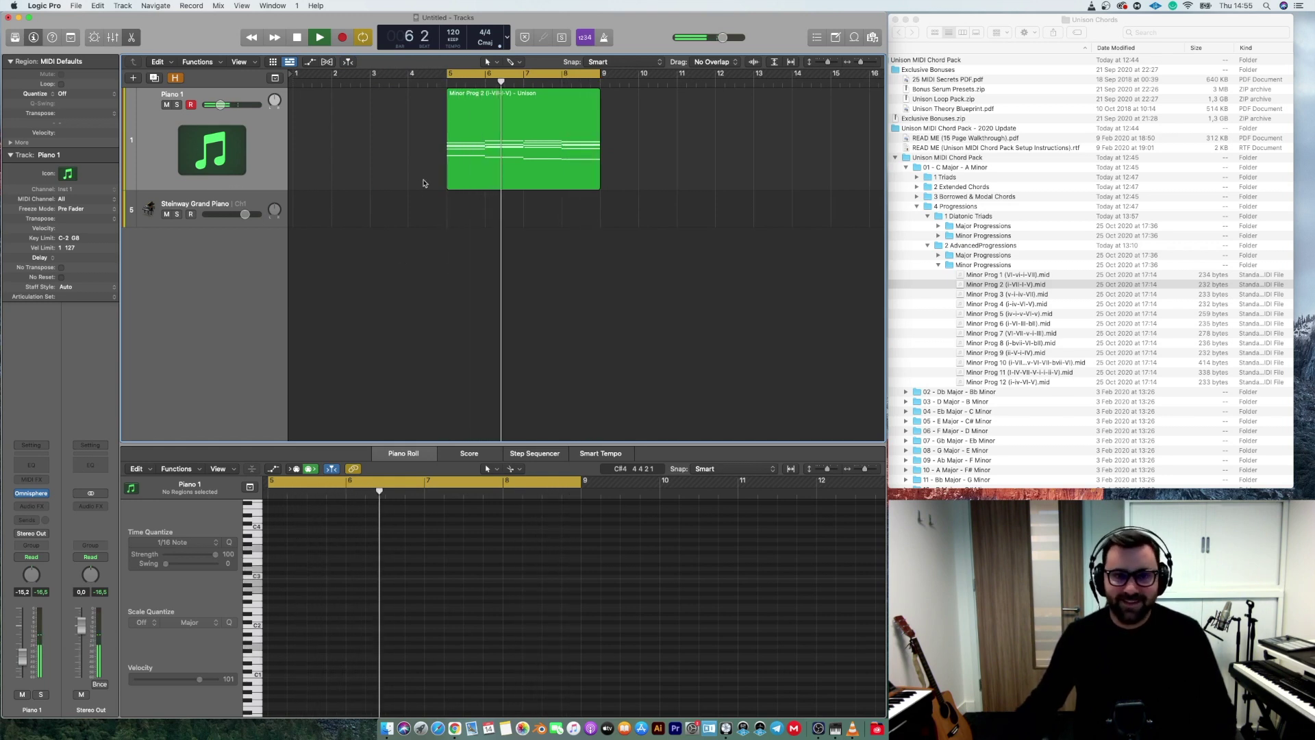
pyautogui.hscroll(3, 423, 183)
pyautogui.hscroll(2, 423, 183)
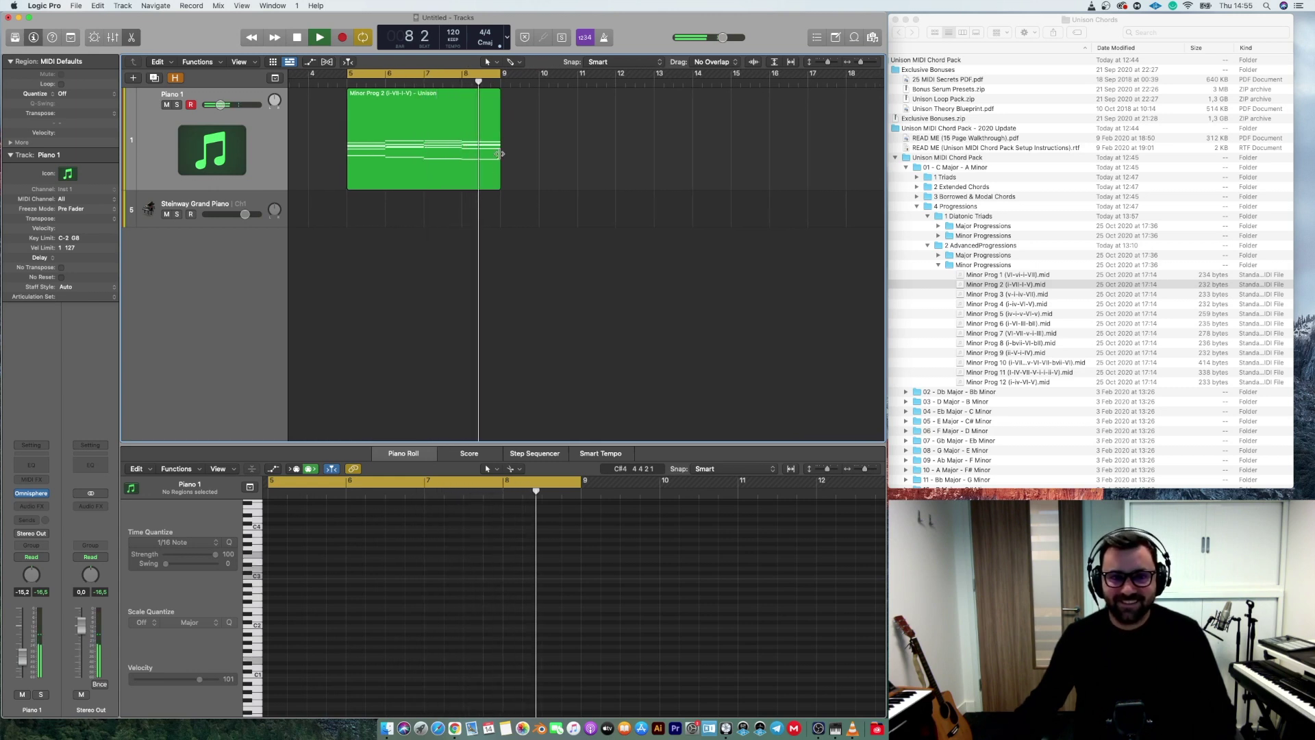
# Step: Place "Minor Prog 4 (i-iv-VI-V).mid" on Piano 1 at bar 11 and set the cycle range to bars 11 to 15
pyautogui.moveTo(1023, 304); pyautogui.dragTo(588, 167)
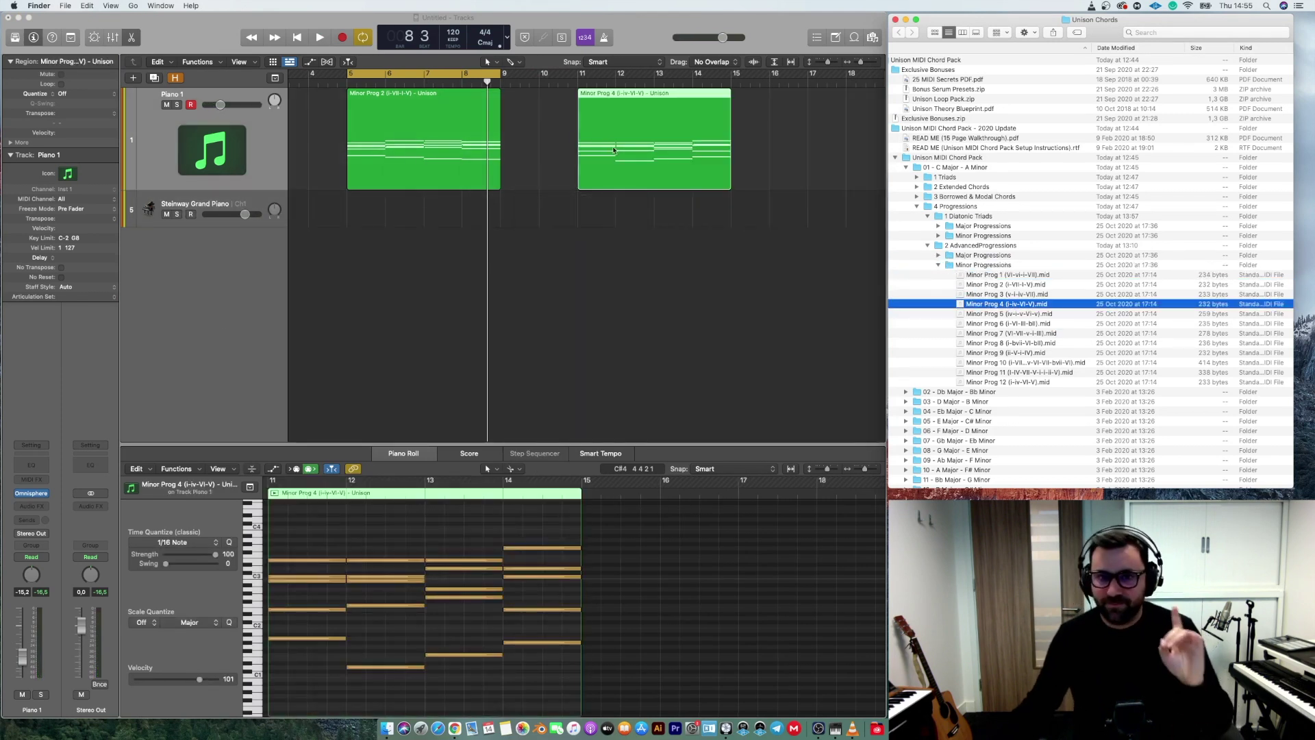
pyautogui.click(418, 74)
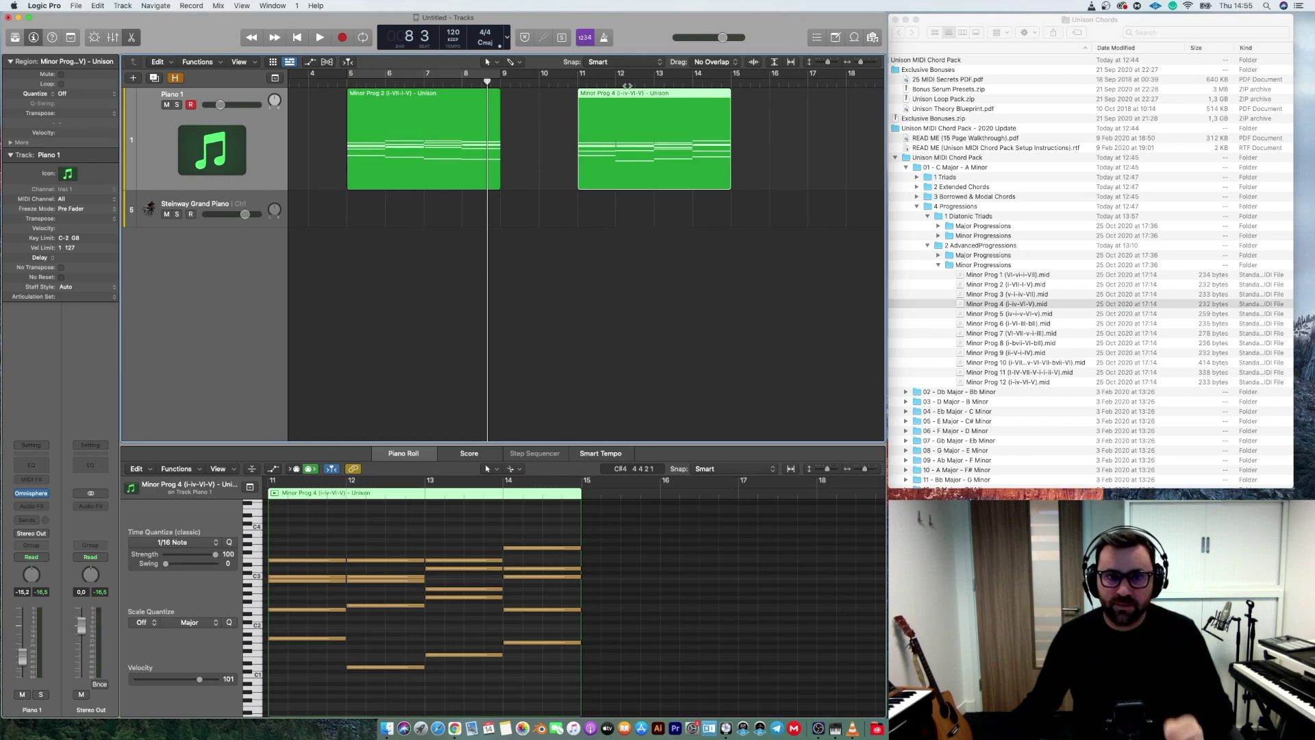
pyautogui.moveTo(585, 78); pyautogui.dragTo(653, 75)
pyautogui.moveTo(737, 81); pyautogui.dragTo(737, 81)
# Step: Delete the Minor Prog 2 region from Piano 1 and play the Minor Prog 4 progression
pyautogui.click(455, 166)
pyautogui.press('Delete')
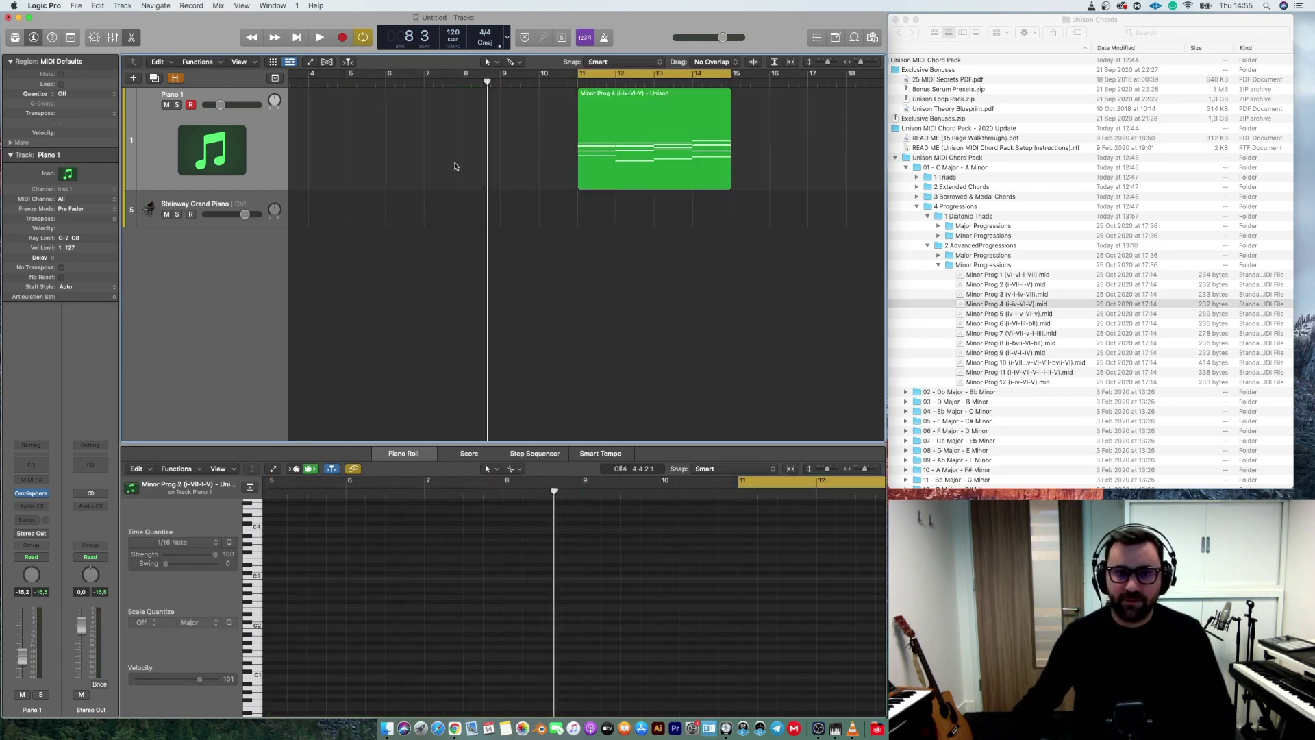
pyautogui.press('space')
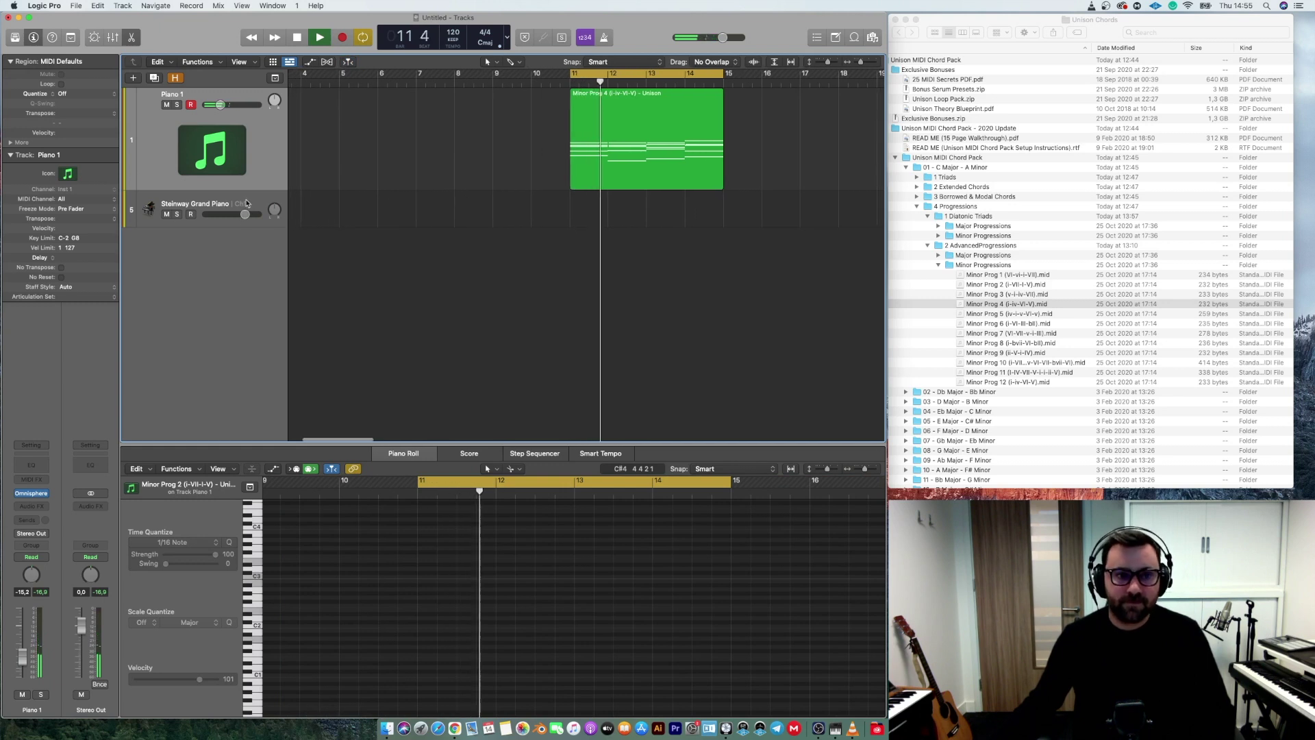
# Step: Hide the Steinway Grand Piano track while the Minor Prog 4 progression keeps playing
pyautogui.click(246, 203)
pyautogui.hotkey('ctrl', 'h')
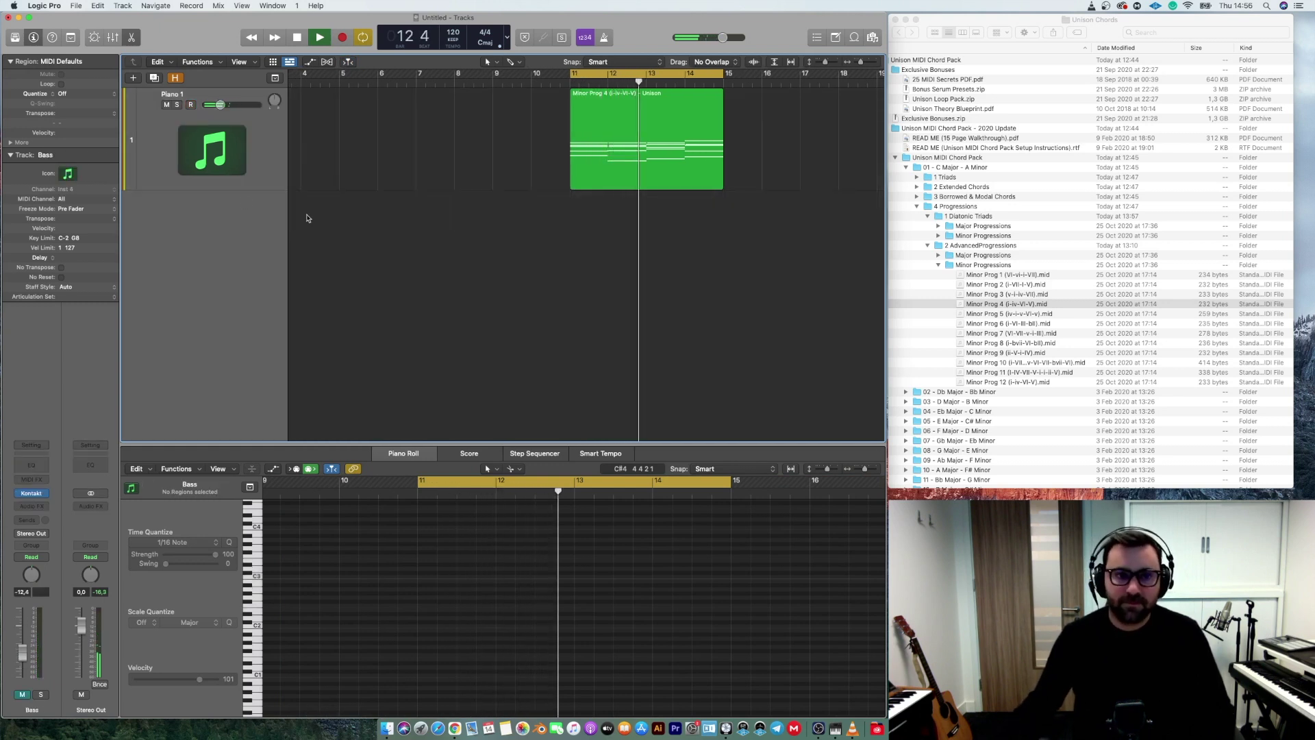
pyautogui.hscroll(1, 305, 196)
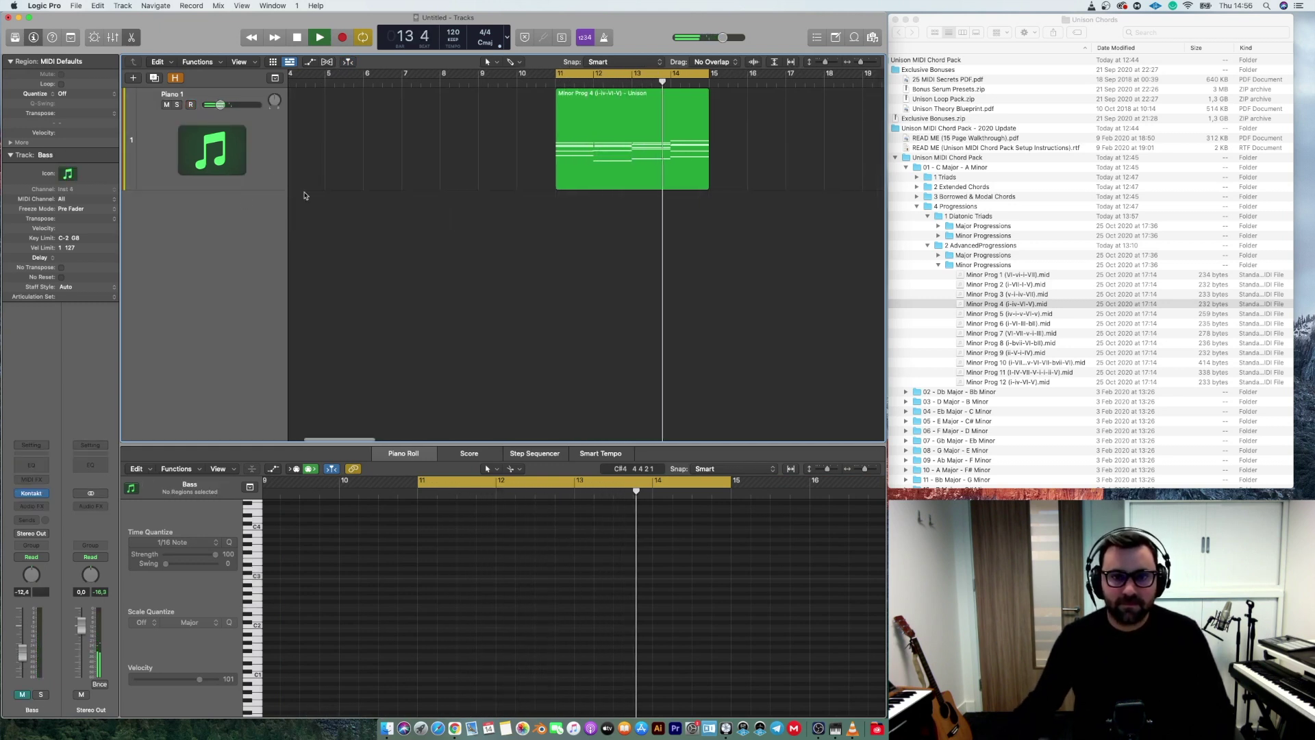
pyautogui.hscroll(2, 304, 196)
pyautogui.hscroll(2, 304, 196)
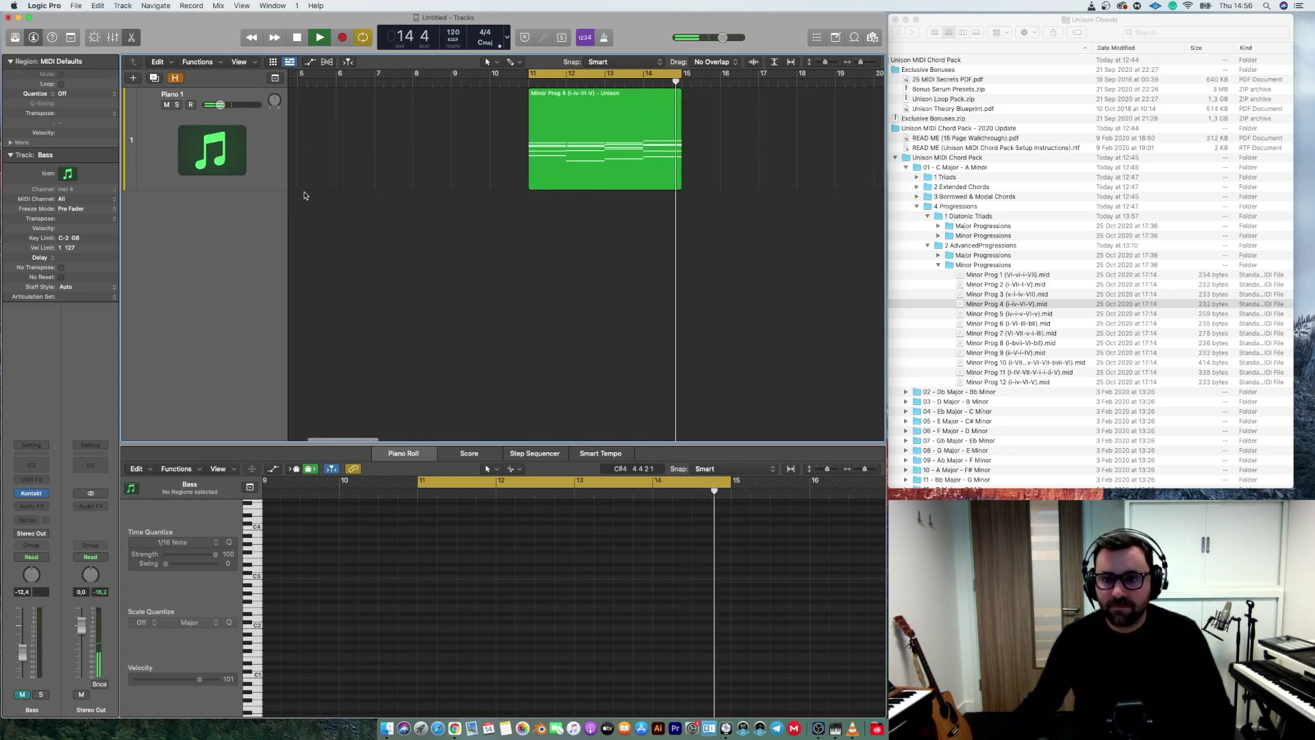
pyautogui.hscroll(-3, 302, 196)
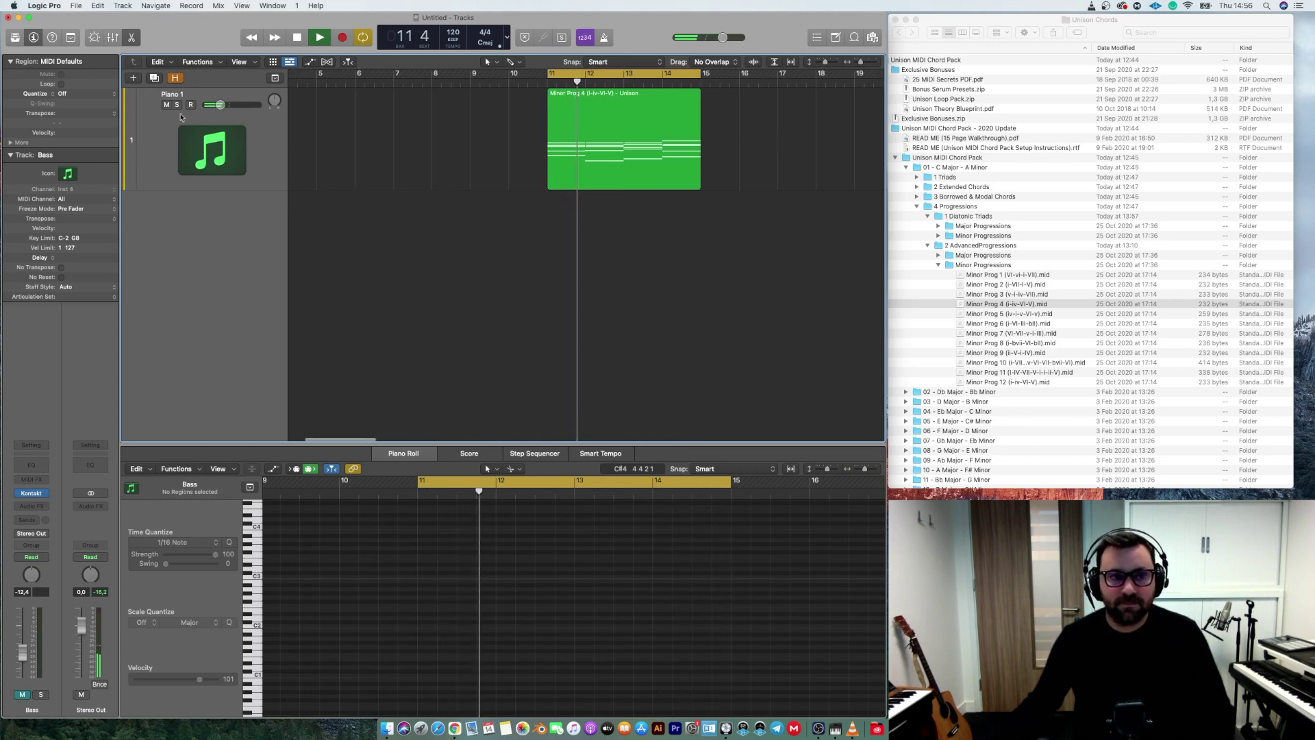
# Step: Reveal the hidden tracks and select Piano 2 for live playing over the looping Minor Prog 4 progression, stopping playback at the end
pyautogui.press('h')
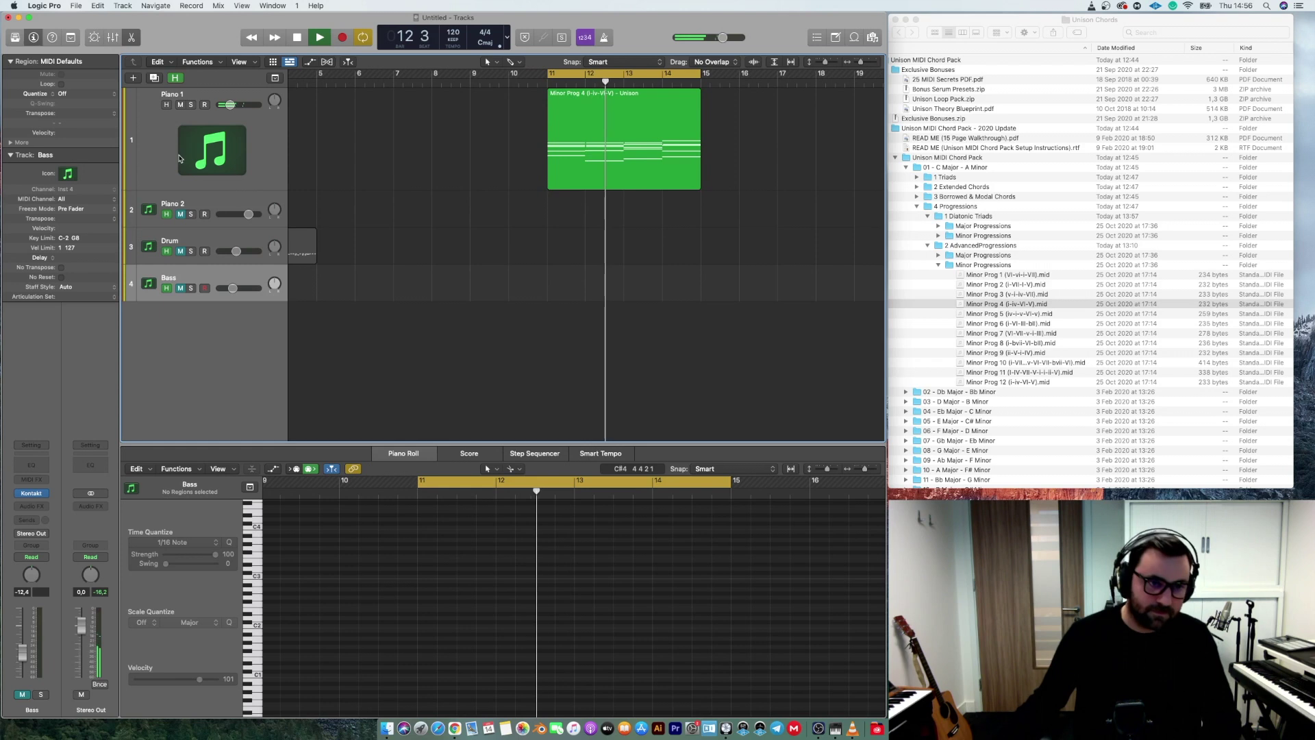
pyautogui.click(193, 203)
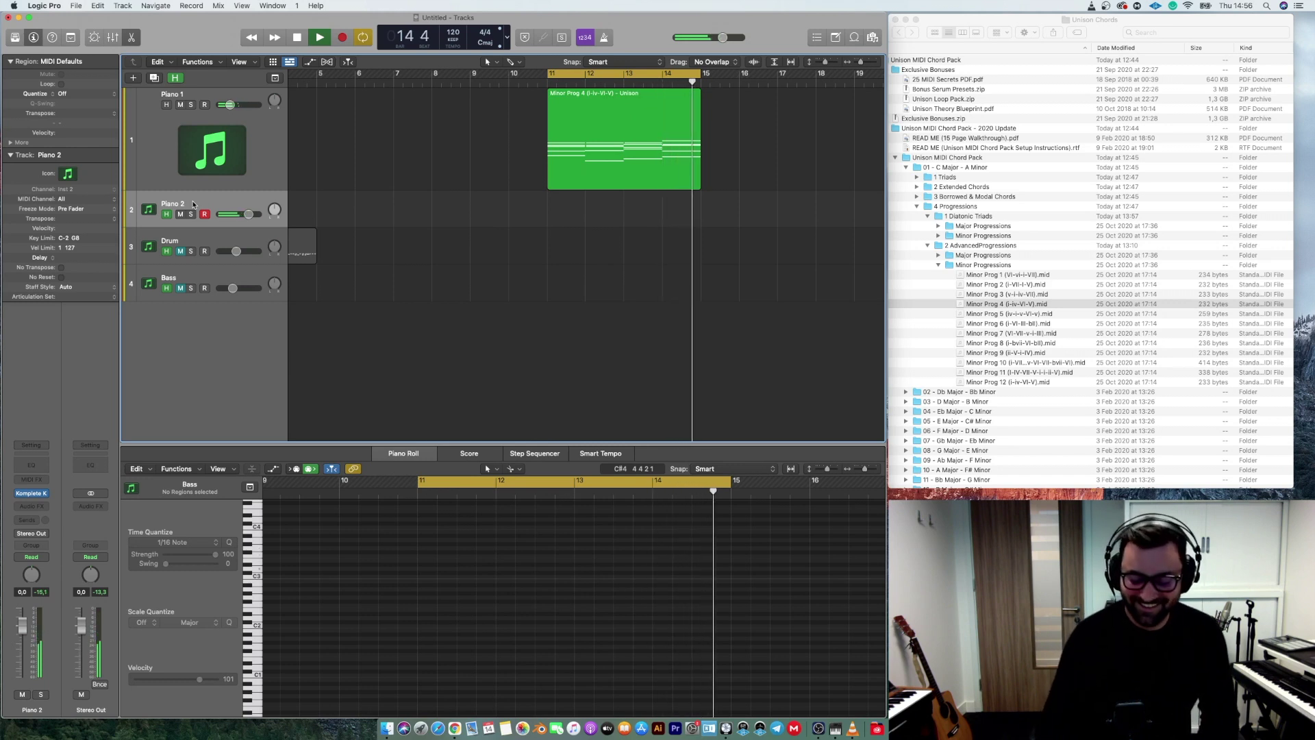
pyautogui.press('space')
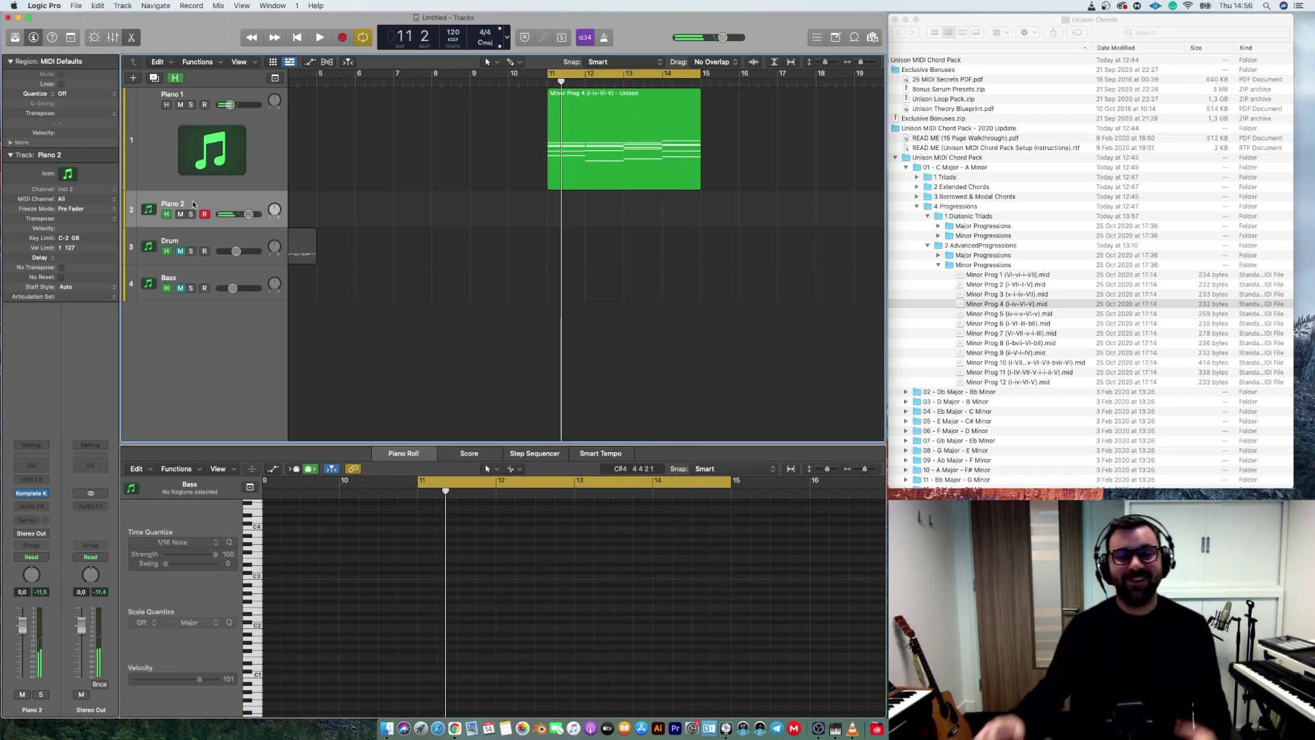
# Step: Move the Drum region to bar 11, unmute the Drum track, and play the loop with Piano 2 ready for live playing
pyautogui.hscroll(-5, 353, 237)
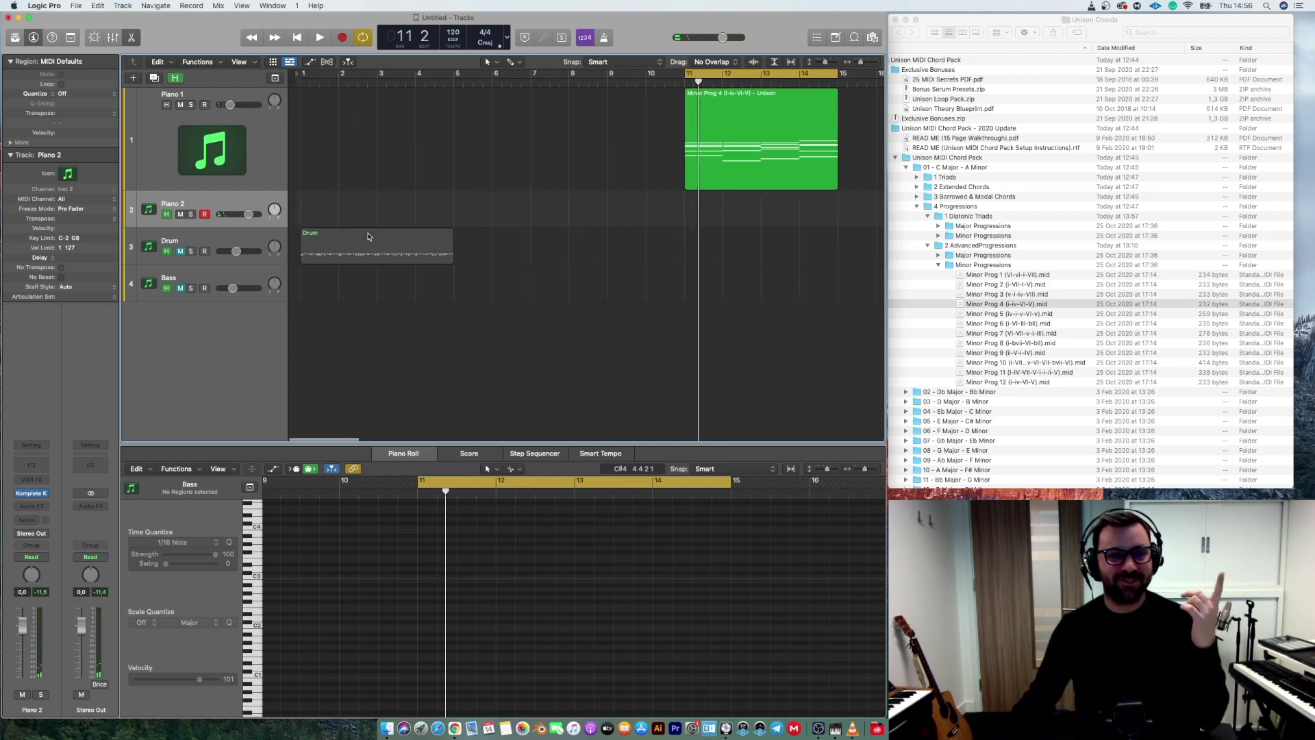
pyautogui.moveTo(368, 236); pyautogui.dragTo(619, 245)
pyautogui.press('super+Right')
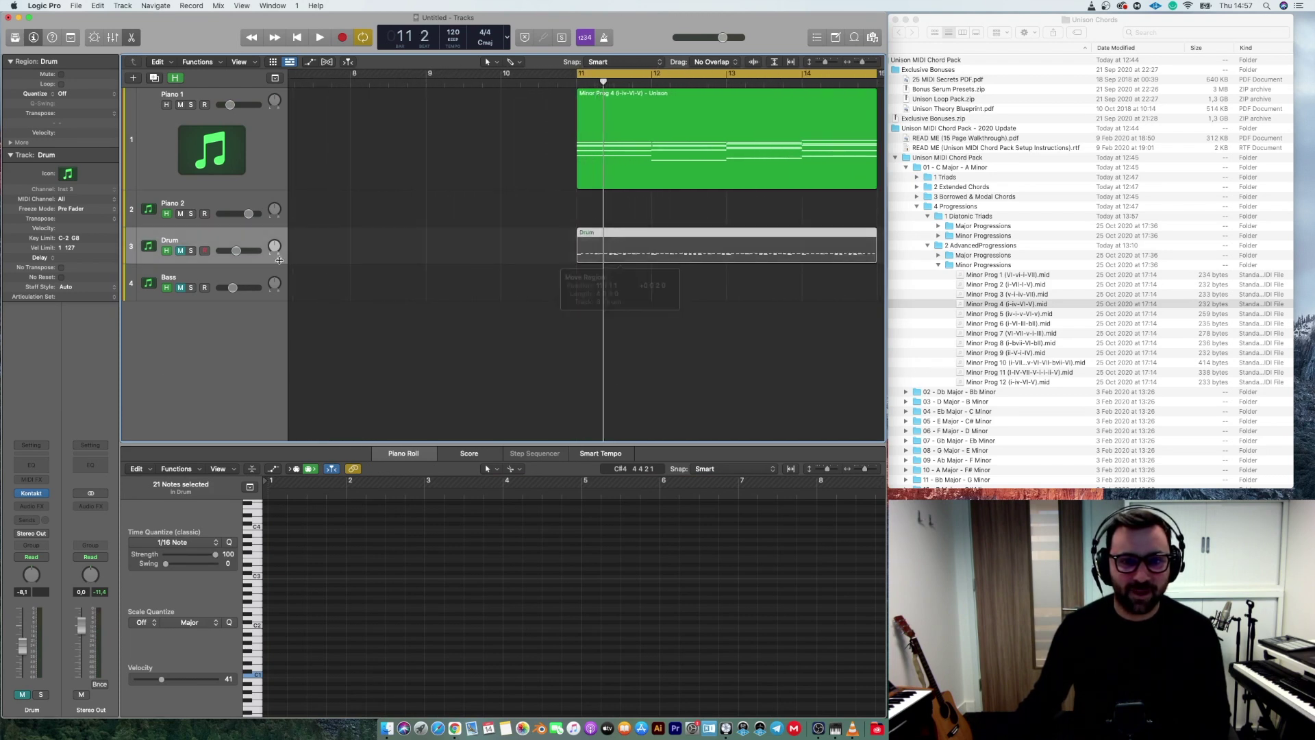
pyautogui.click(182, 251)
pyautogui.press('space')
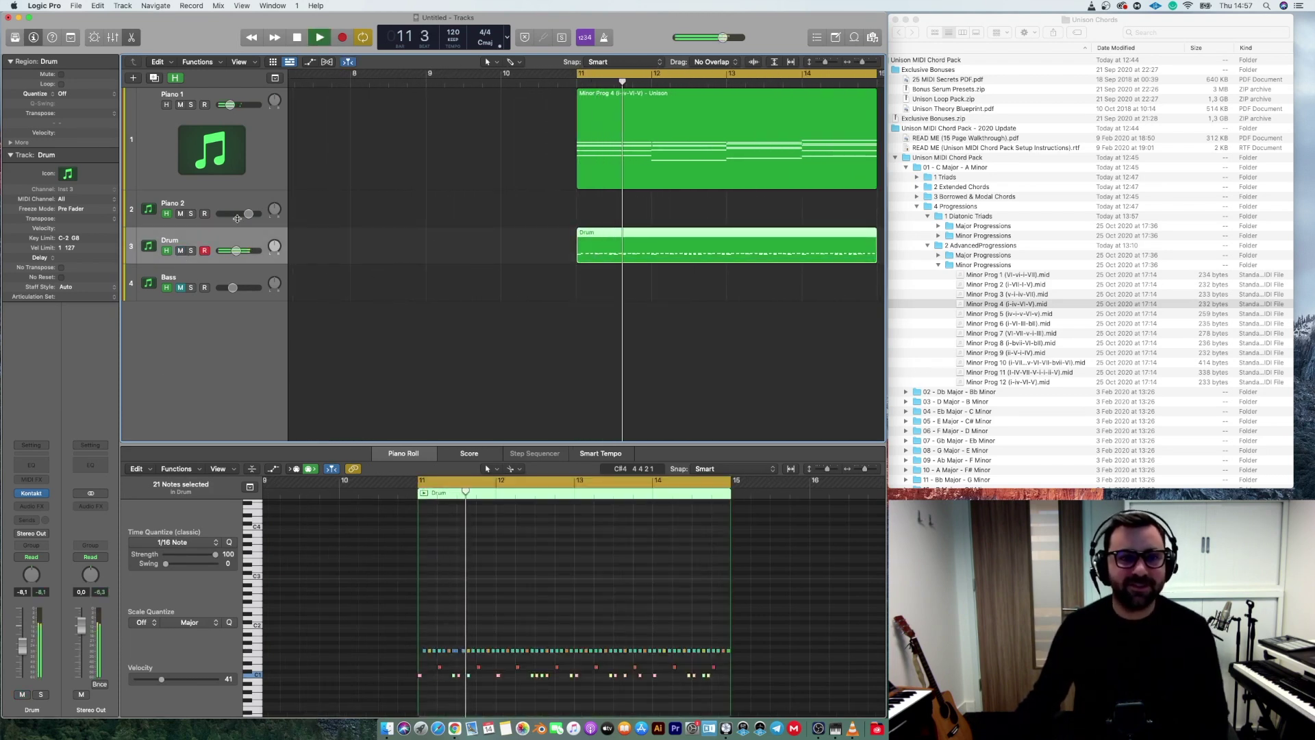
pyautogui.click(203, 203)
pyautogui.press('super+Left')
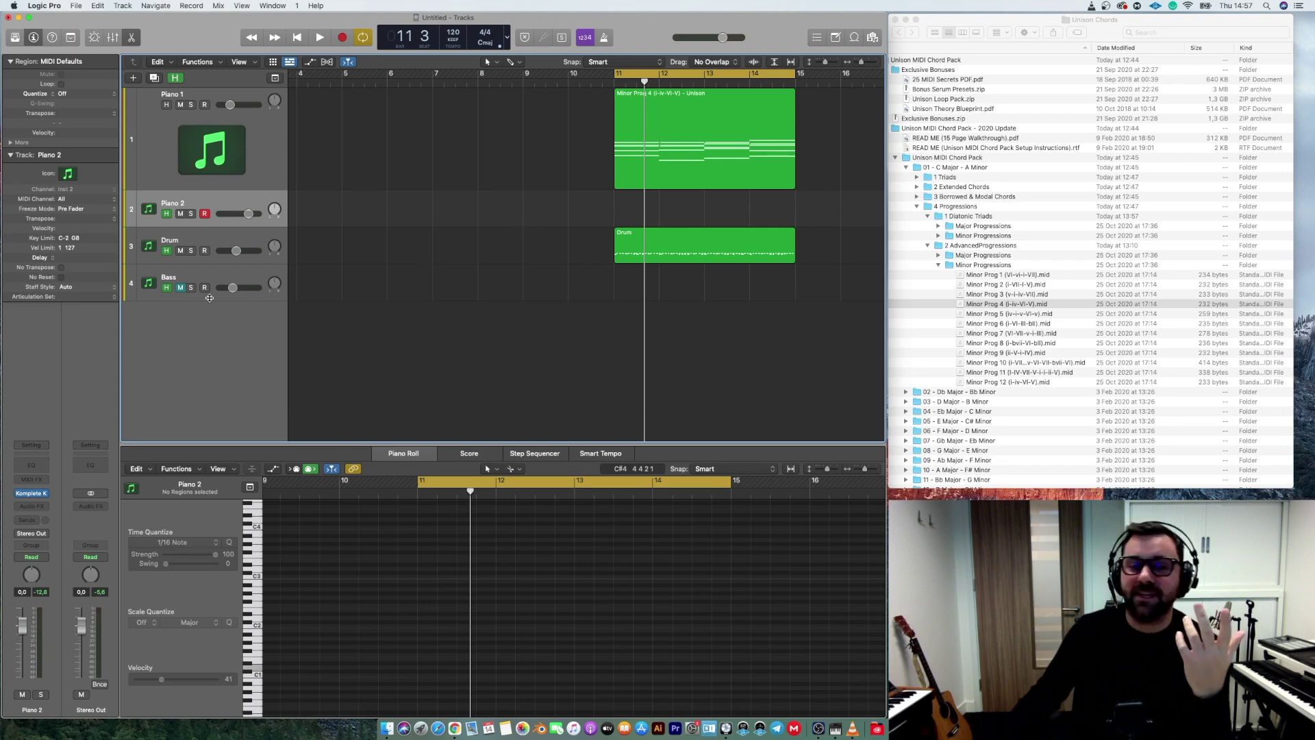
# Step: Unmute the Bass track and copy the four lowest notes of the Minor Prog 4 region on Piano 1
pyautogui.click(198, 275)
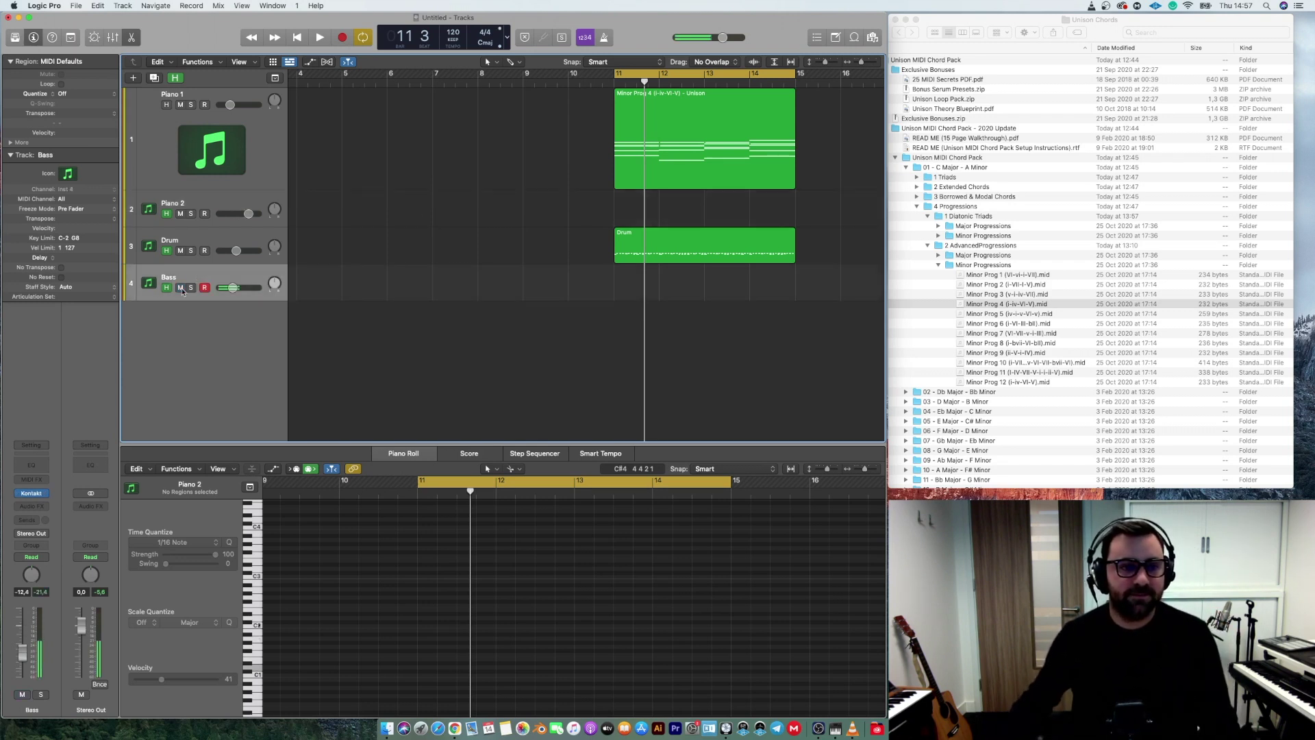
pyautogui.click(691, 178)
pyautogui.moveTo(415, 646); pyautogui.dragTo(784, 695)
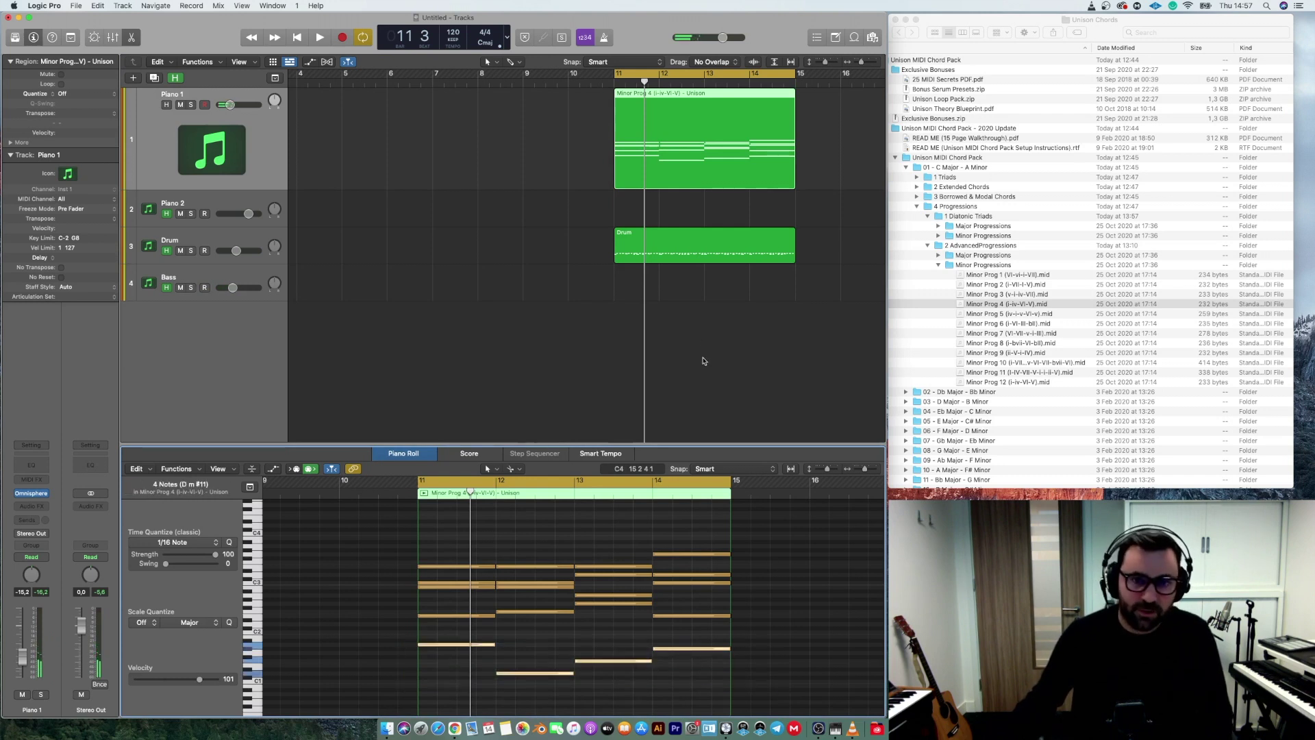
# Step: Create an empty region on the Bass track and stretch it from bar 11 to bar 15
pyautogui.click(706, 113)
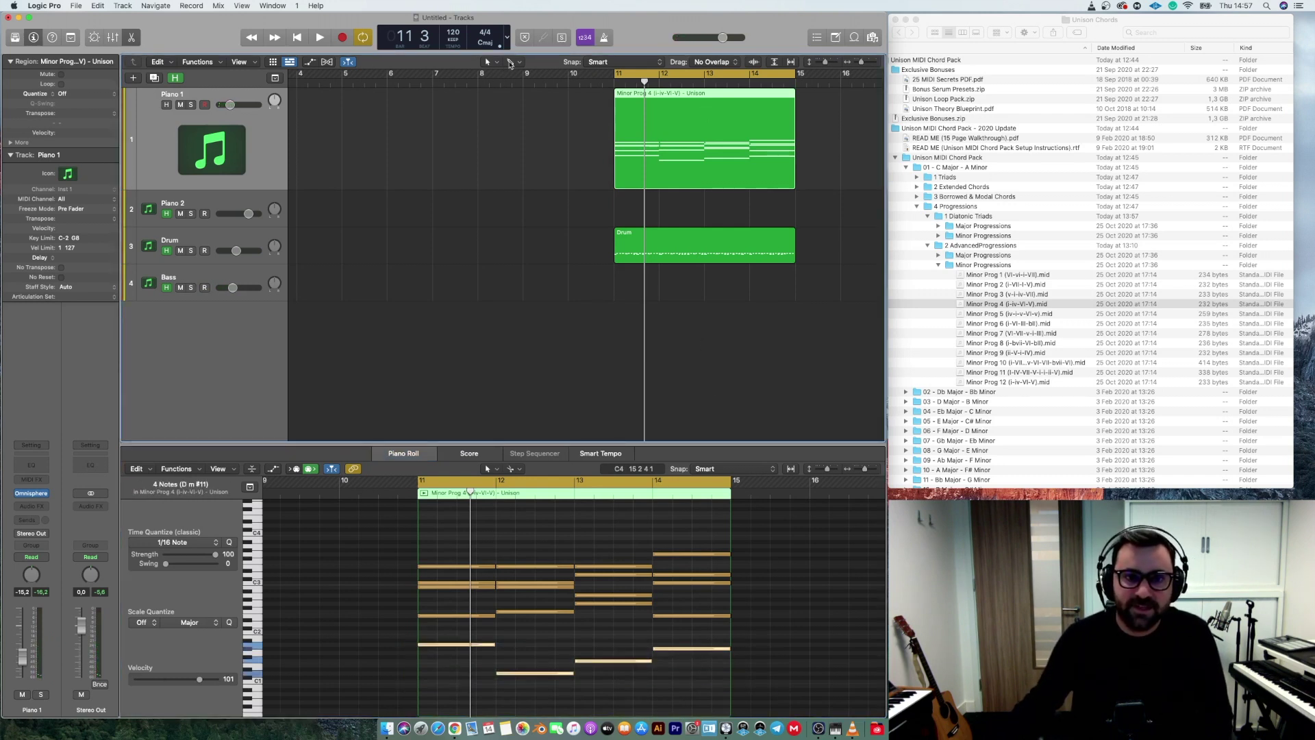
pyautogui.keyDown('super'); pyautogui.click(623, 276); pyautogui.keyUp('super')
pyautogui.moveTo(660, 295); pyautogui.dragTo(791, 293)
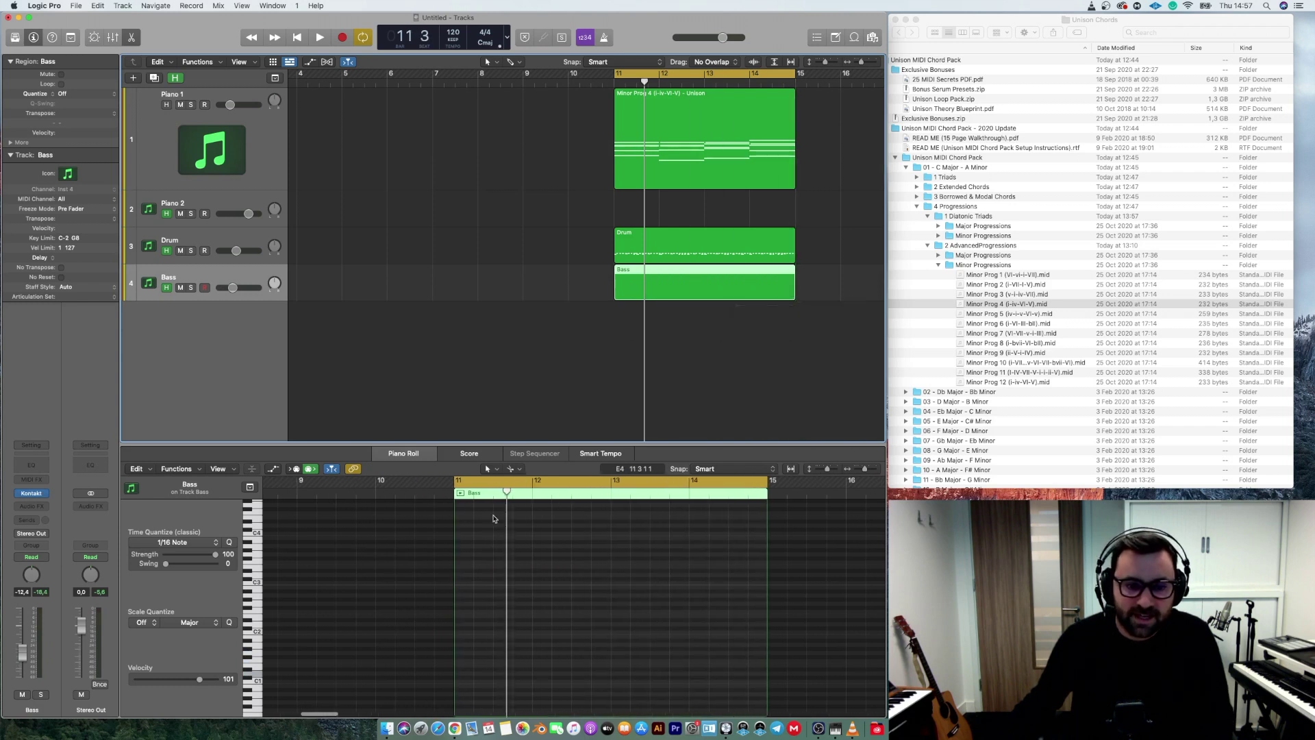
# Step: Paste the four copied root notes at bar 11 of the Bass region and play the arrangement with Piano 2 selected
pyautogui.click(460, 496)
pyautogui.press('space')
pyautogui.scroll(-2, 467, 526)
pyautogui.press('super+v')
pyautogui.press('space')
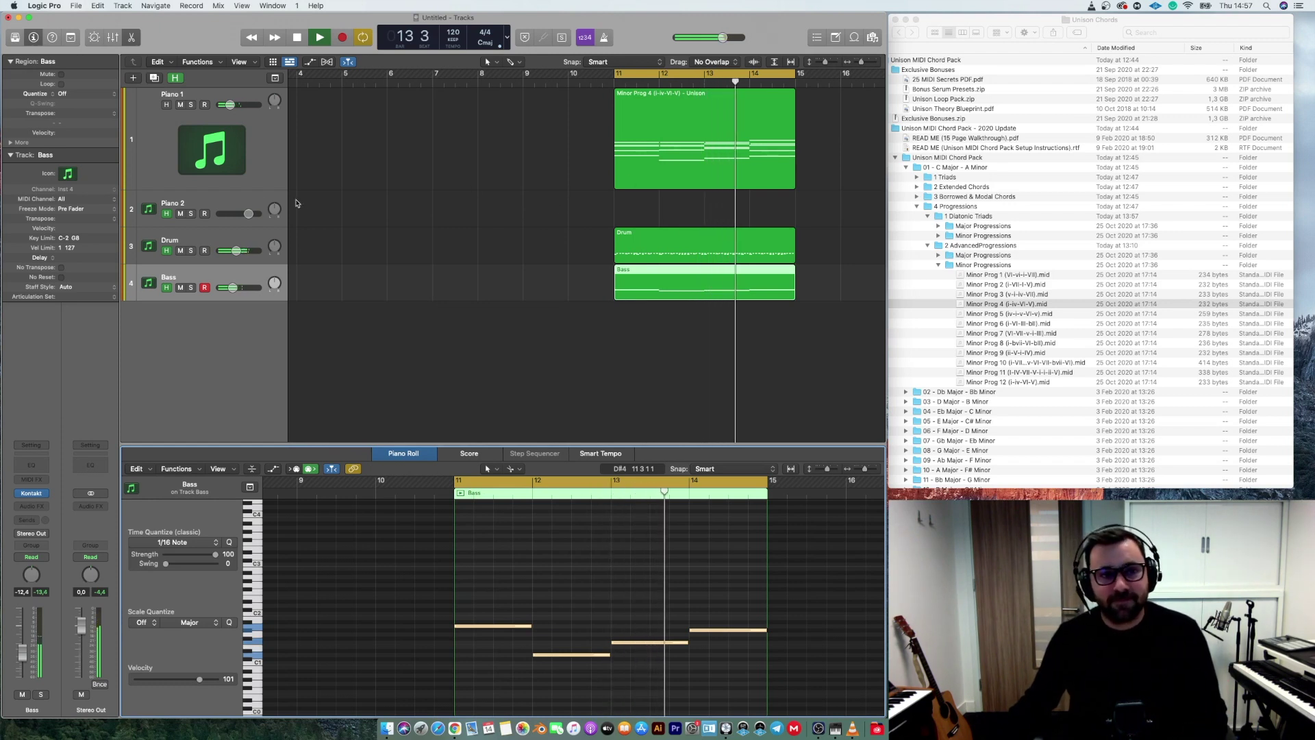
pyautogui.click(261, 202)
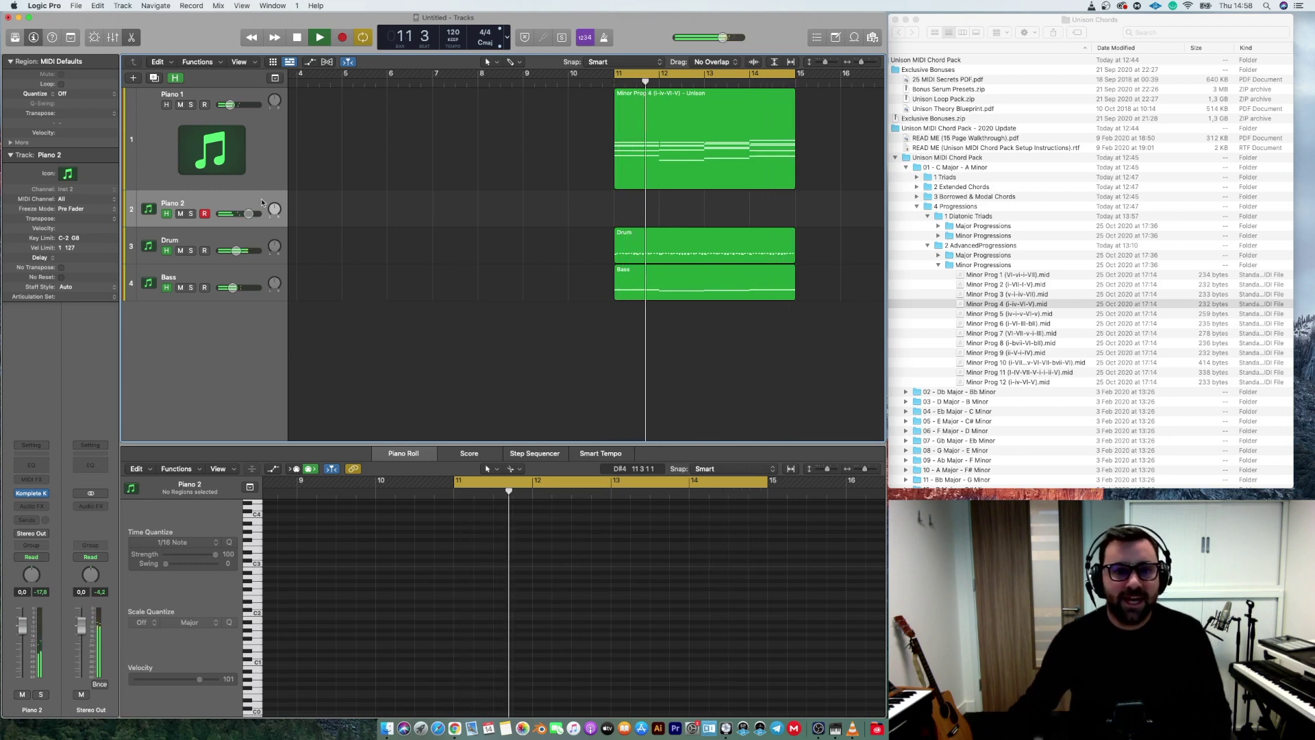
pyautogui.press('space')
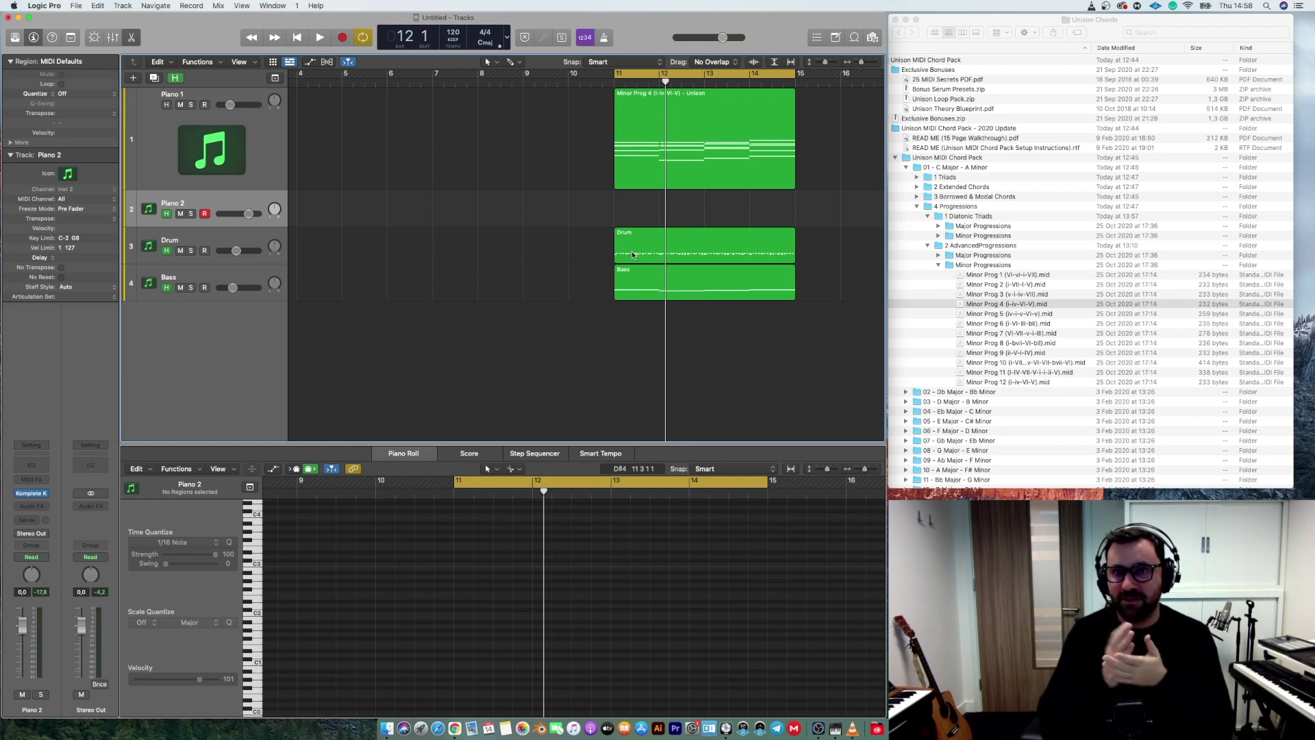
# Step: Copy the kick notes on C1 from the Drum region and paste them at bar 11 of the Bass region
pyautogui.click(635, 285)
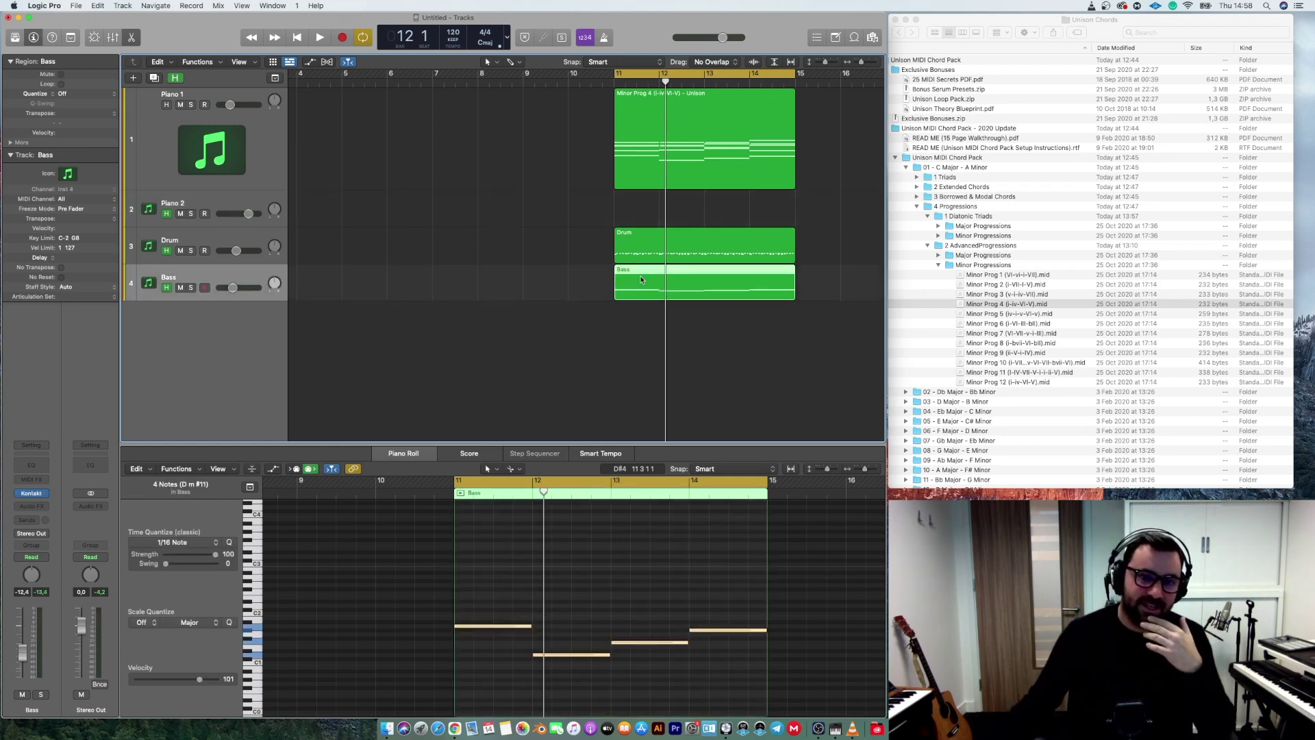
pyautogui.click(628, 245)
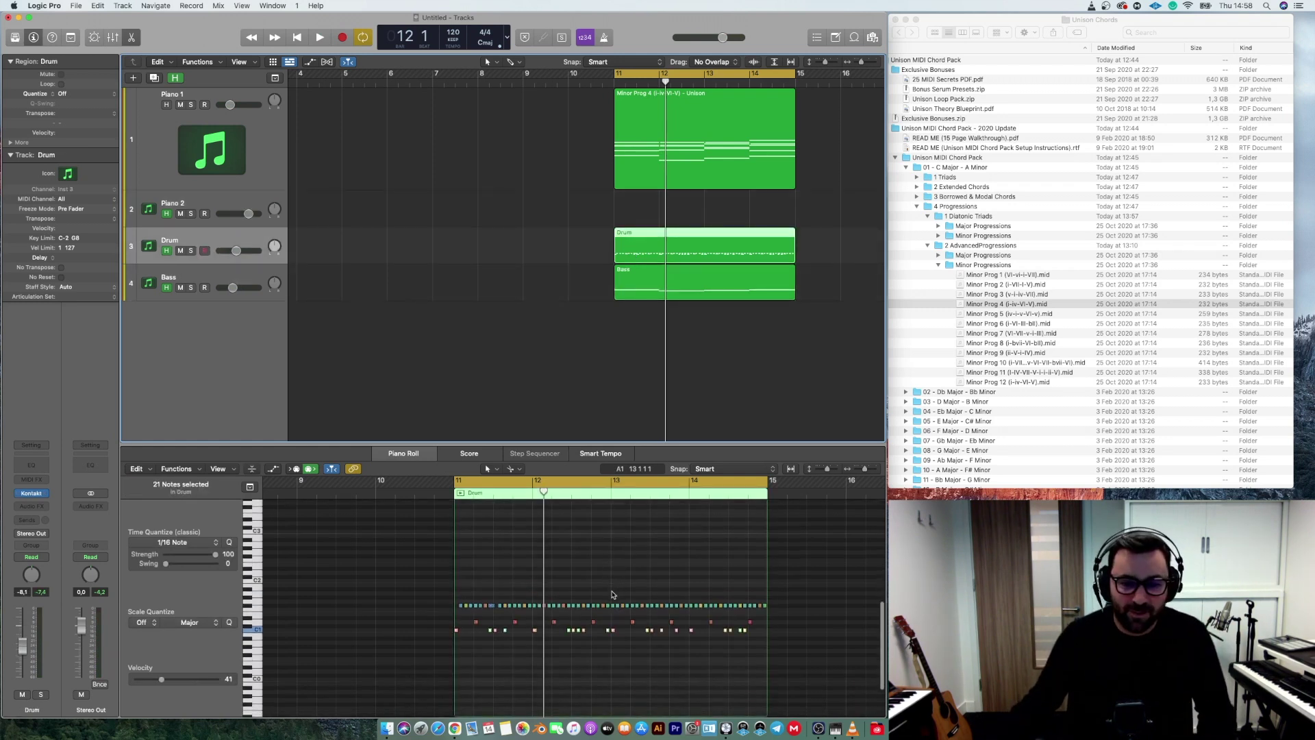
pyautogui.click(419, 662)
pyautogui.moveTo(578, 655); pyautogui.dragTo(756, 631)
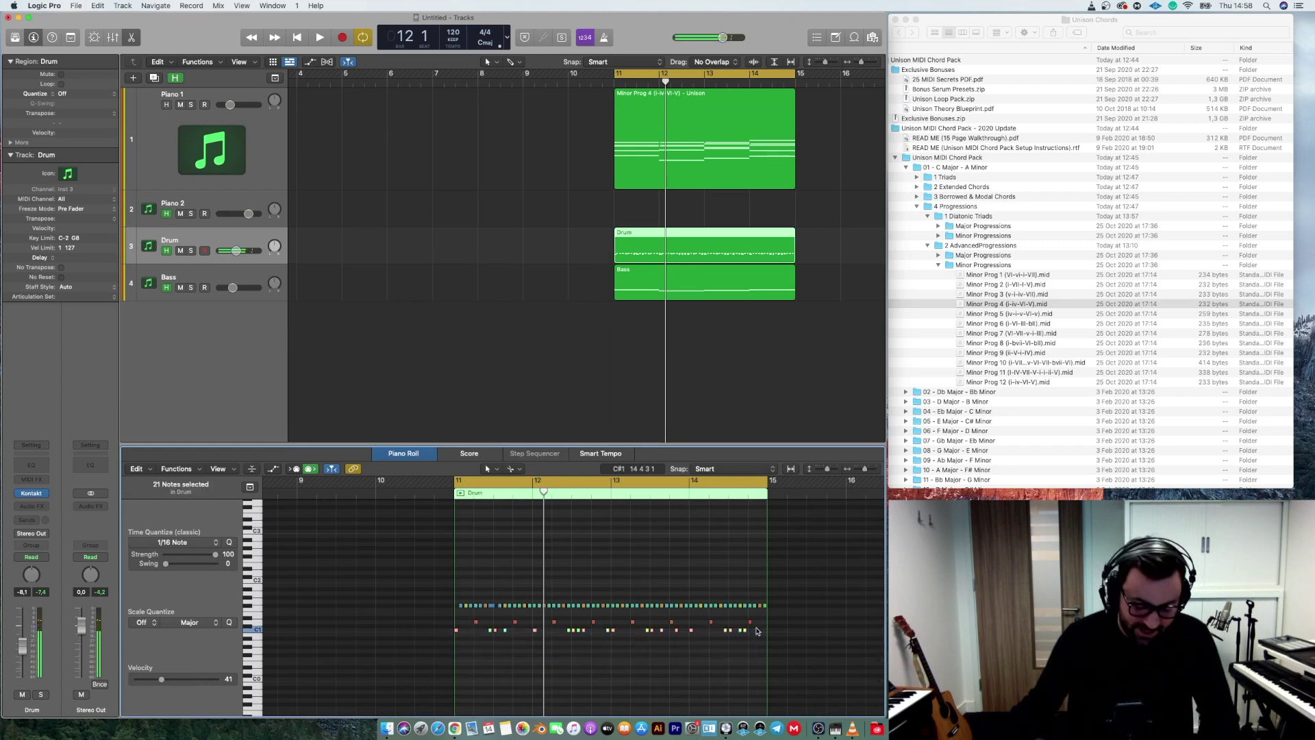
pyautogui.click(642, 290)
pyautogui.click(455, 502)
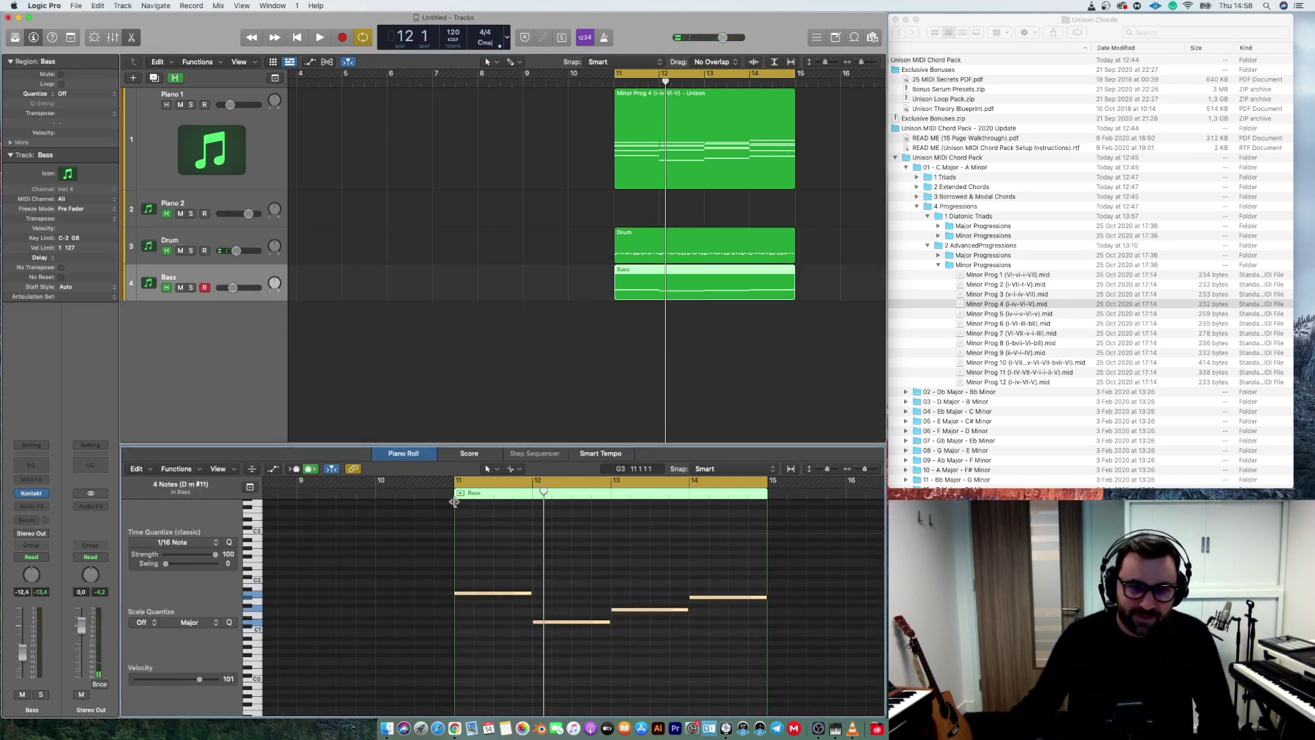
pyautogui.press(',')
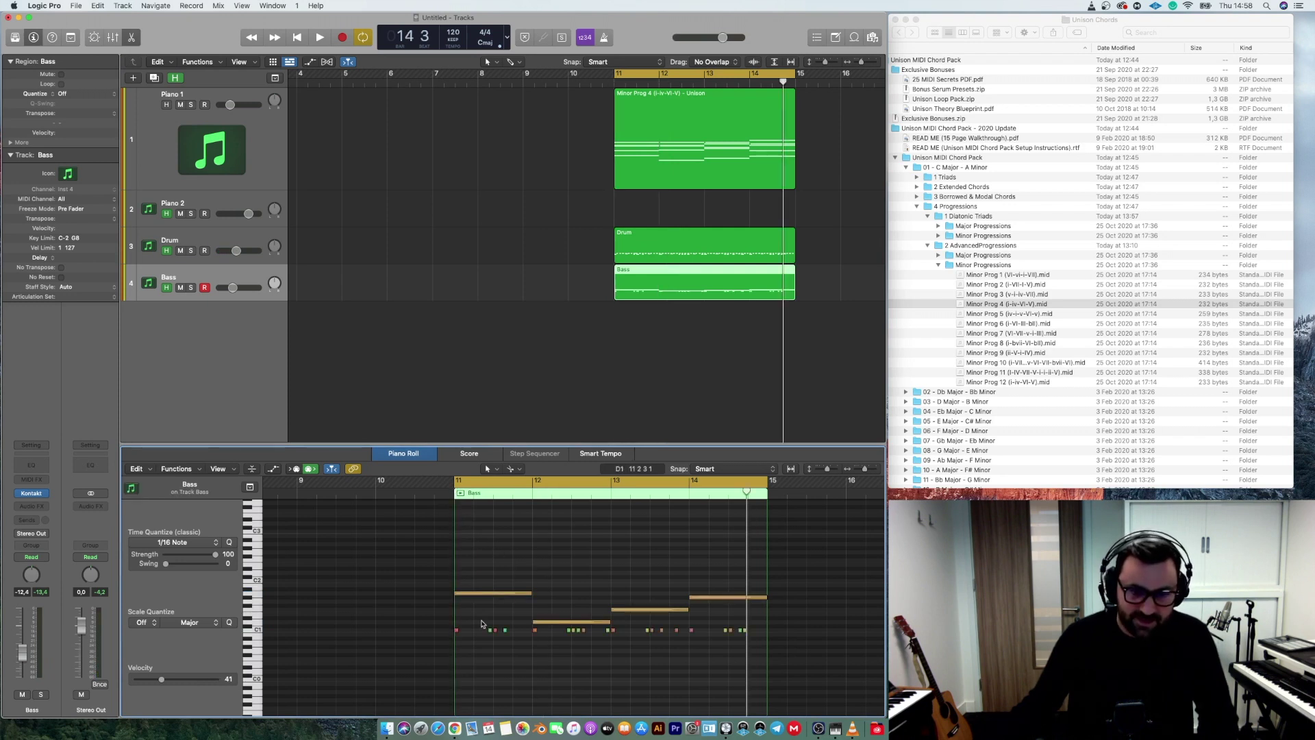
# Step: Replace the long bass notes in bars 11 and 12 with the pasted rhythm notes at their pitches, and lengthen bar 11's first note
pyautogui.press('super+Right')
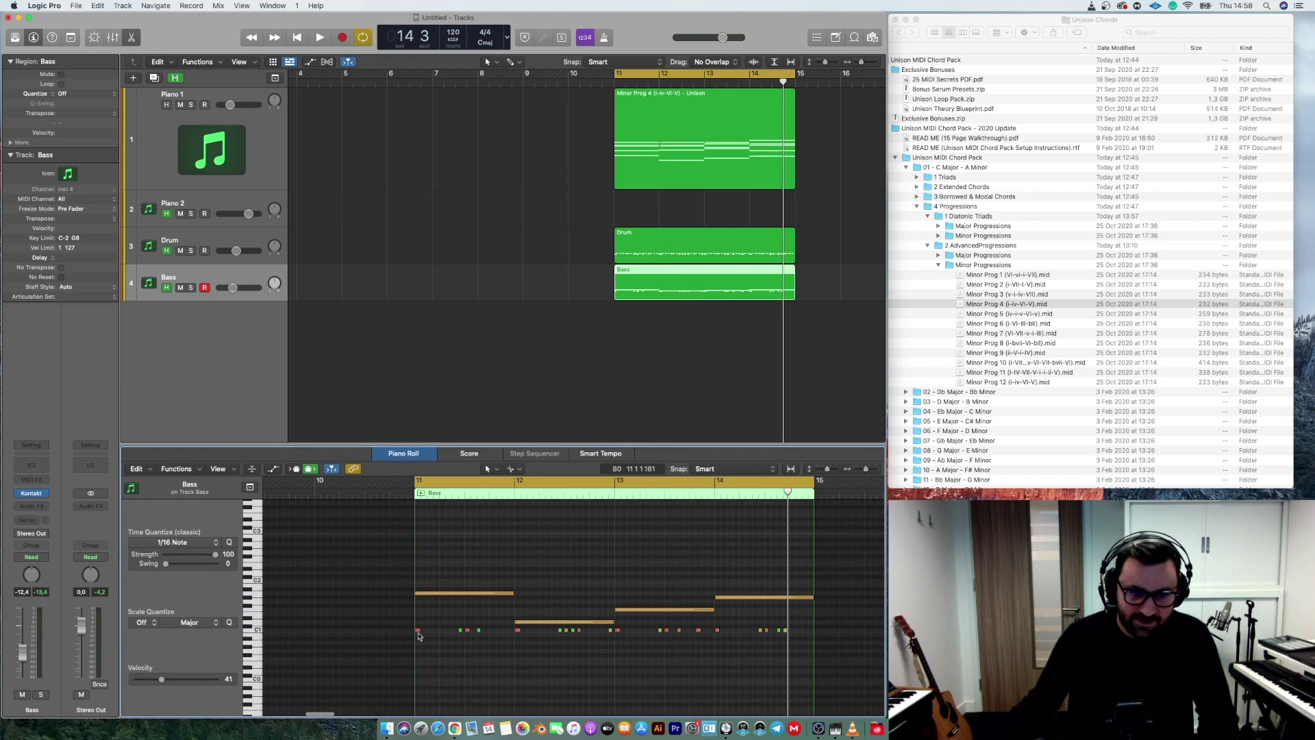
pyautogui.moveTo(418, 629); pyautogui.dragTo(418, 593)
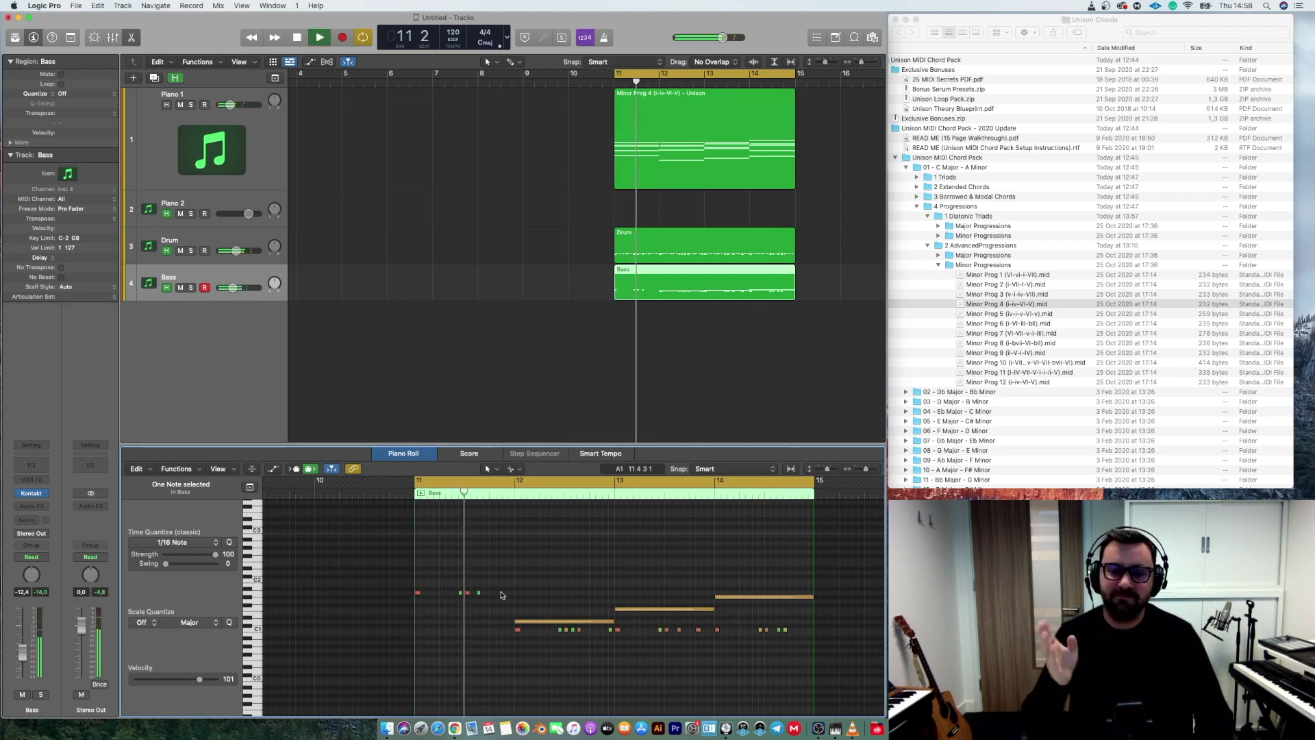
pyautogui.hscroll(1, 452, 596)
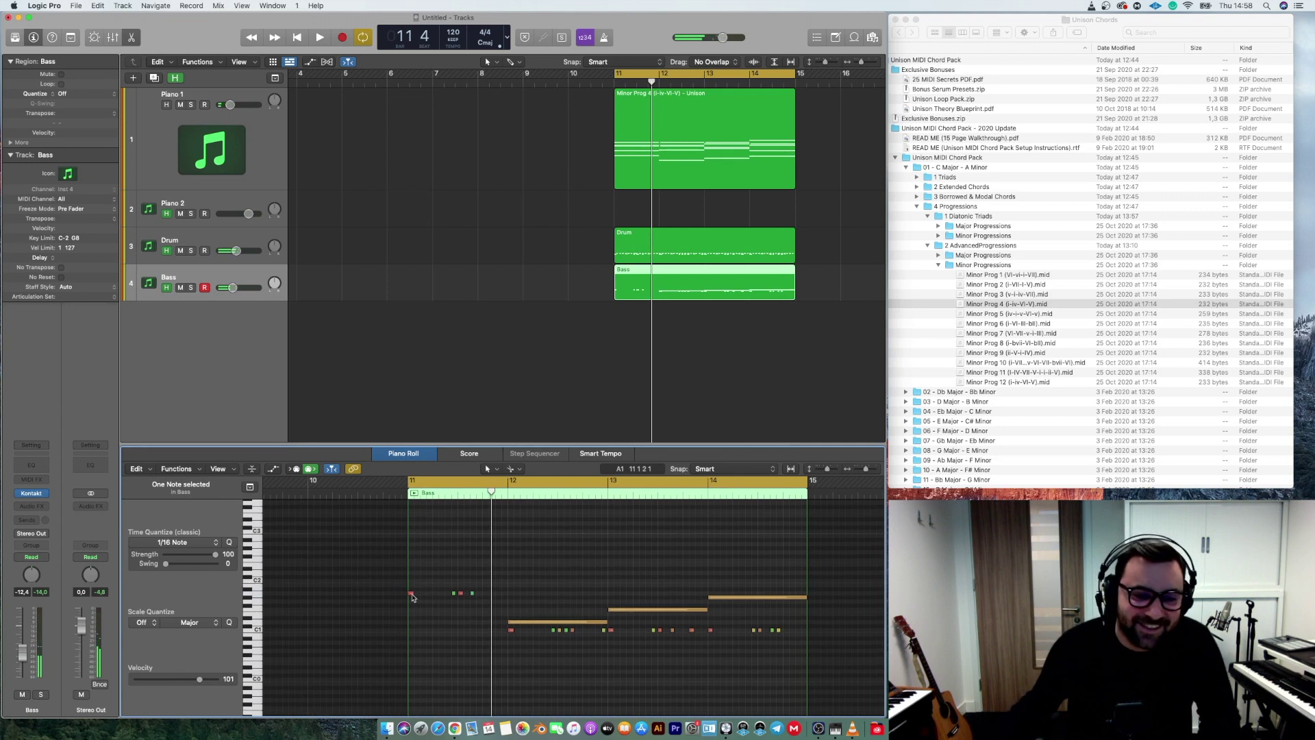
pyautogui.moveTo(413, 594); pyautogui.dragTo(447, 594)
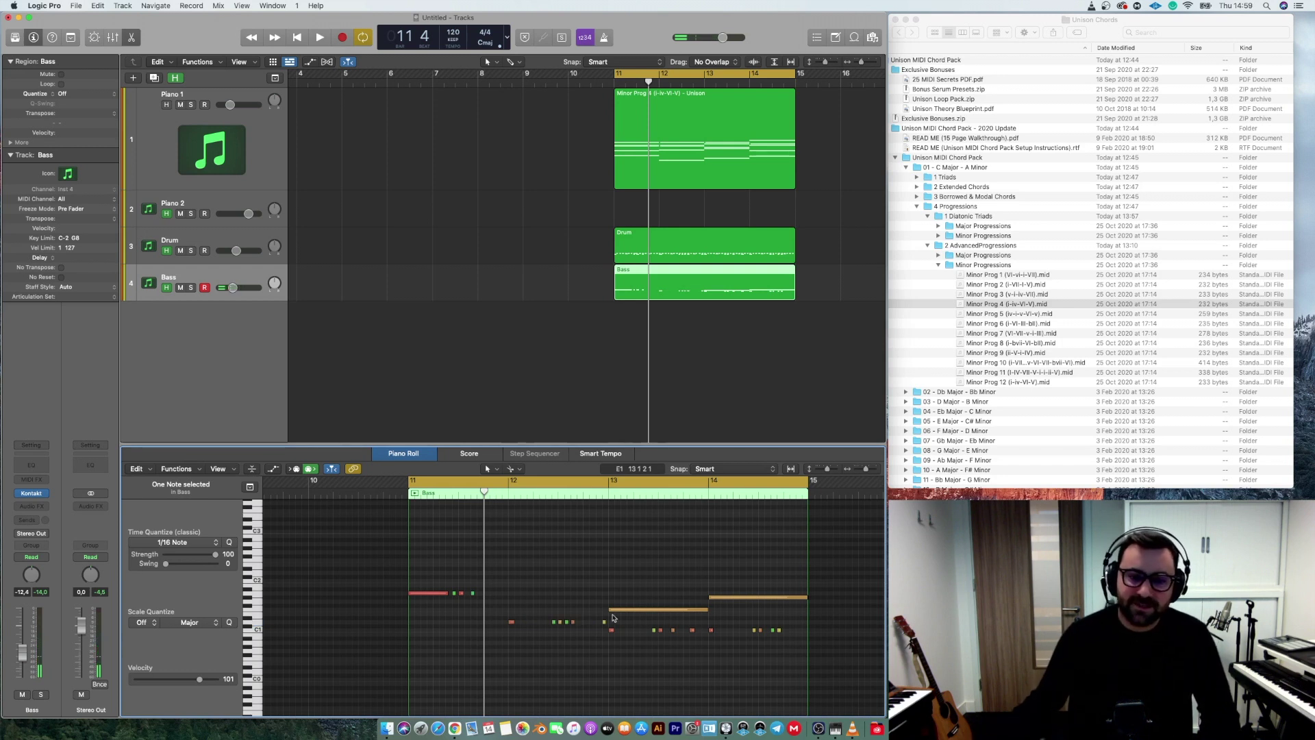
# Step: Move bar 13's rhythm notes to the long bass note's pitch, delete that long note, and play the bass line
pyautogui.scroll(5, 547, 600)
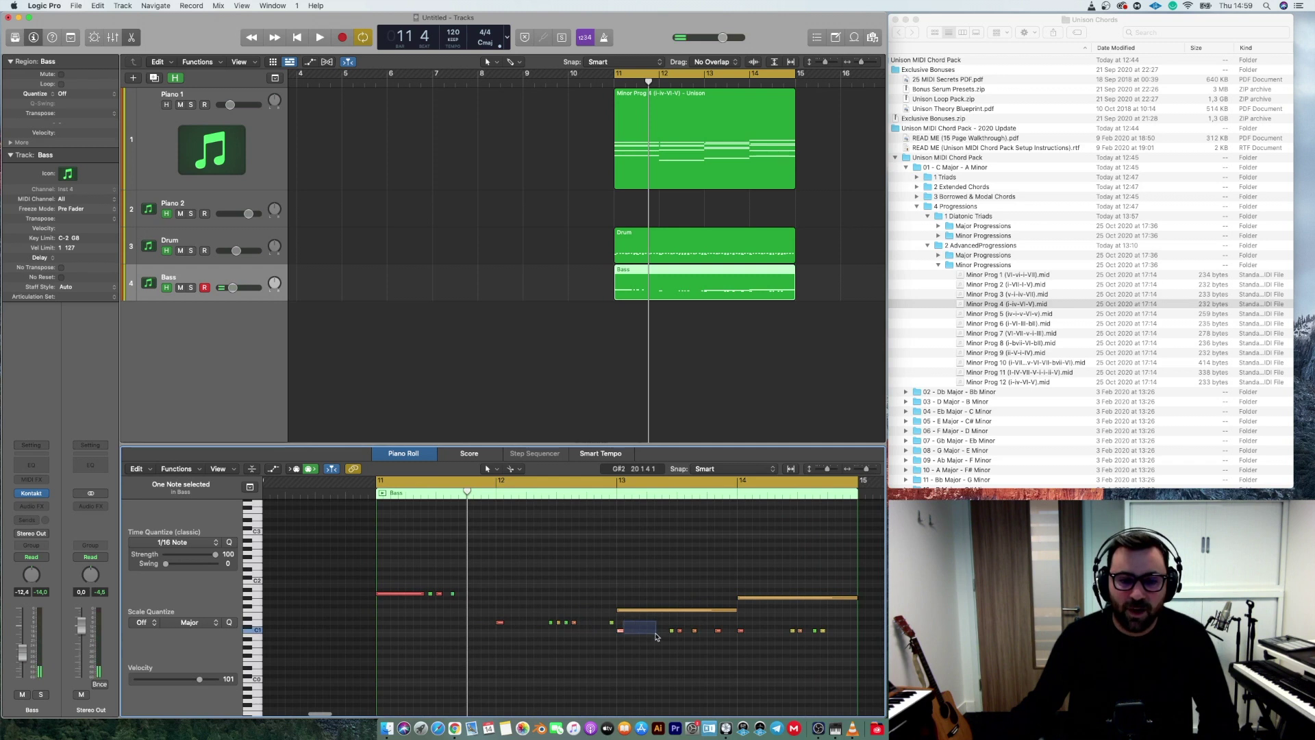
pyautogui.moveTo(746, 644); pyautogui.dragTo(725, 649)
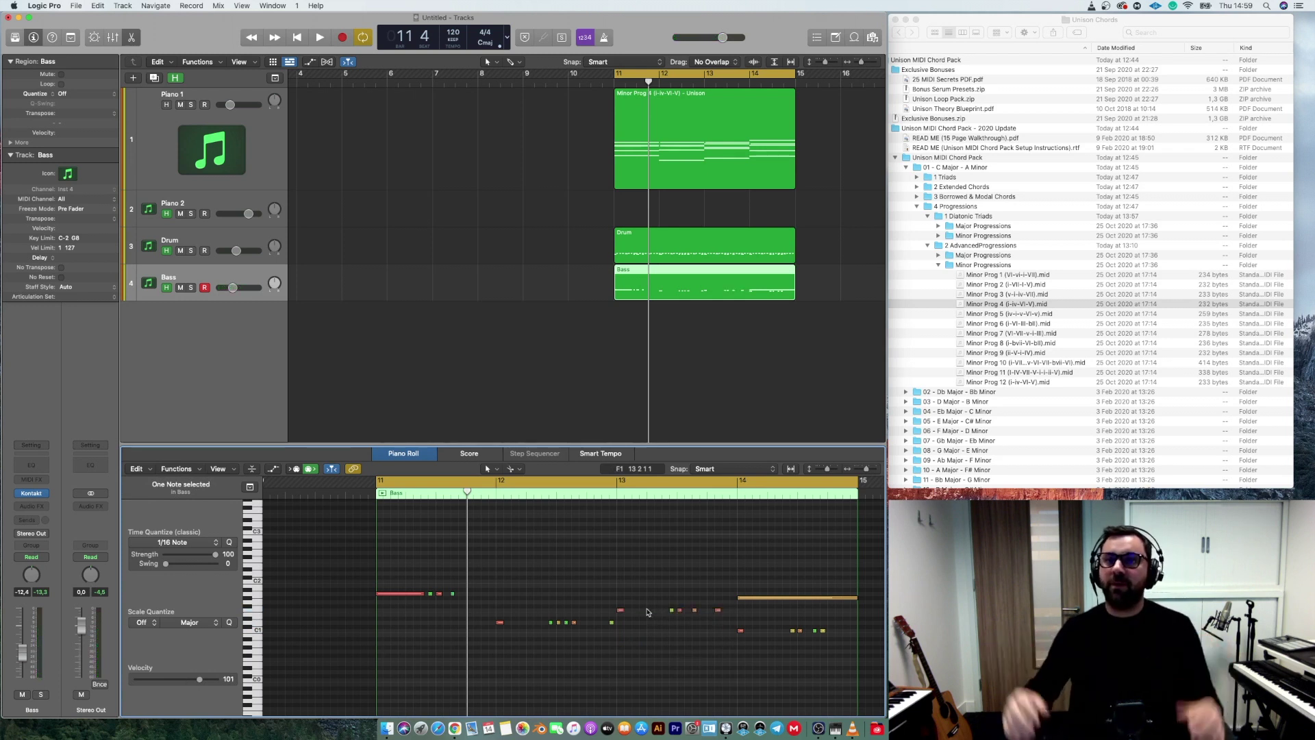
pyautogui.press('space')
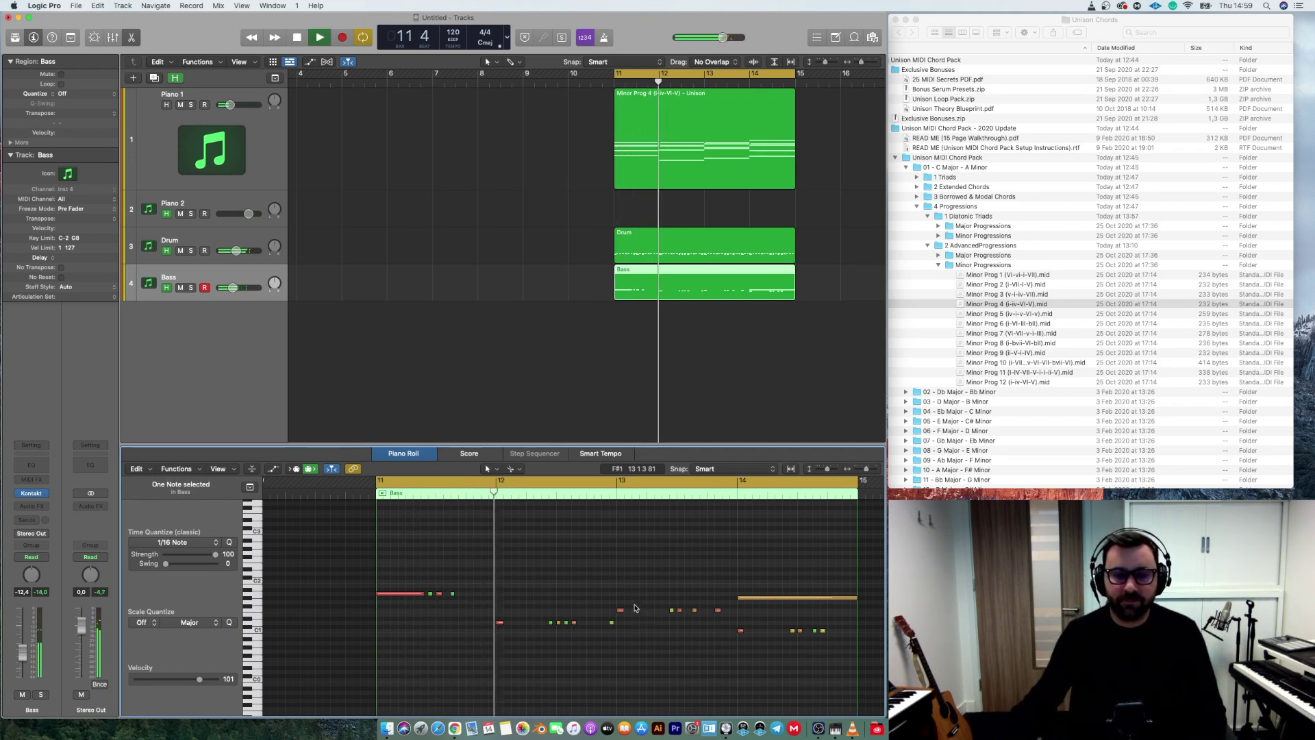
pyautogui.hscroll(2, 582, 589)
pyautogui.hscroll(3, 525, 569)
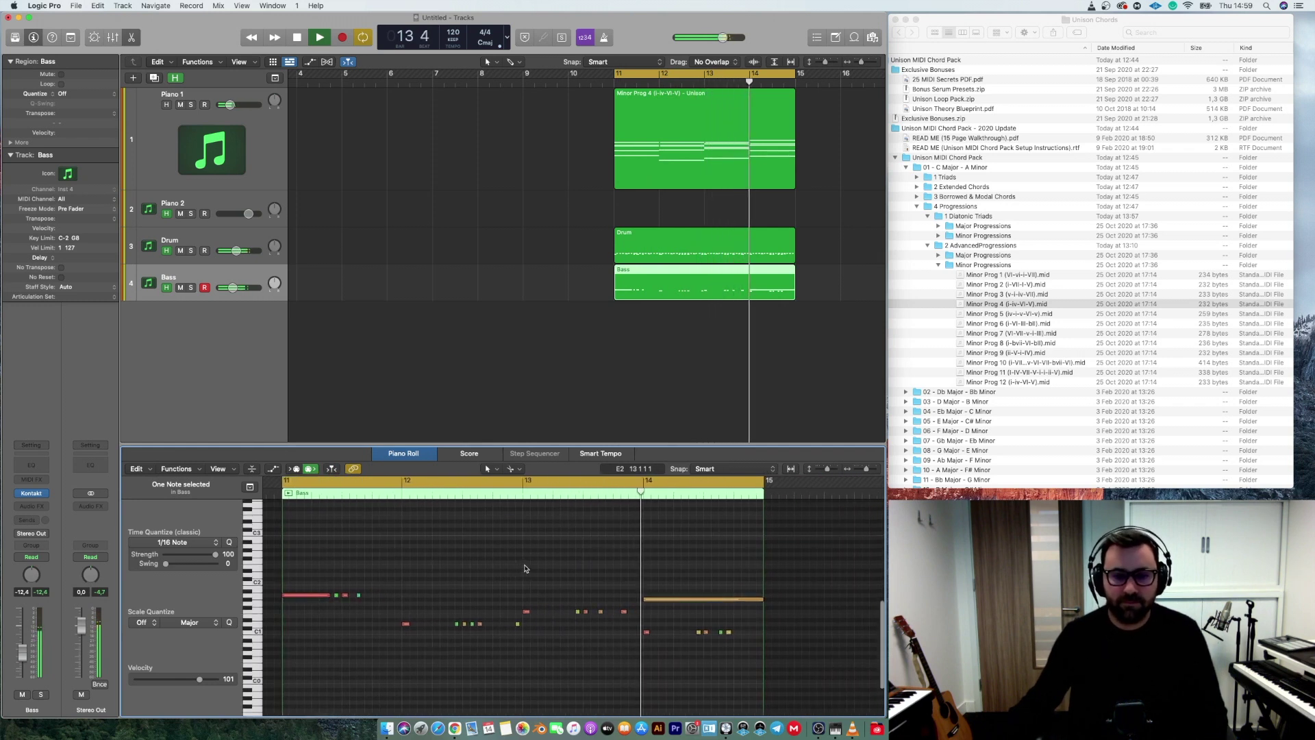
pyautogui.press('space')
# Step: Replace bar 14's long bass note with the rhythm notes at its pitch and play the full loop with Piano 2 selected
pyautogui.moveTo(643, 618); pyautogui.dragTo(742, 662)
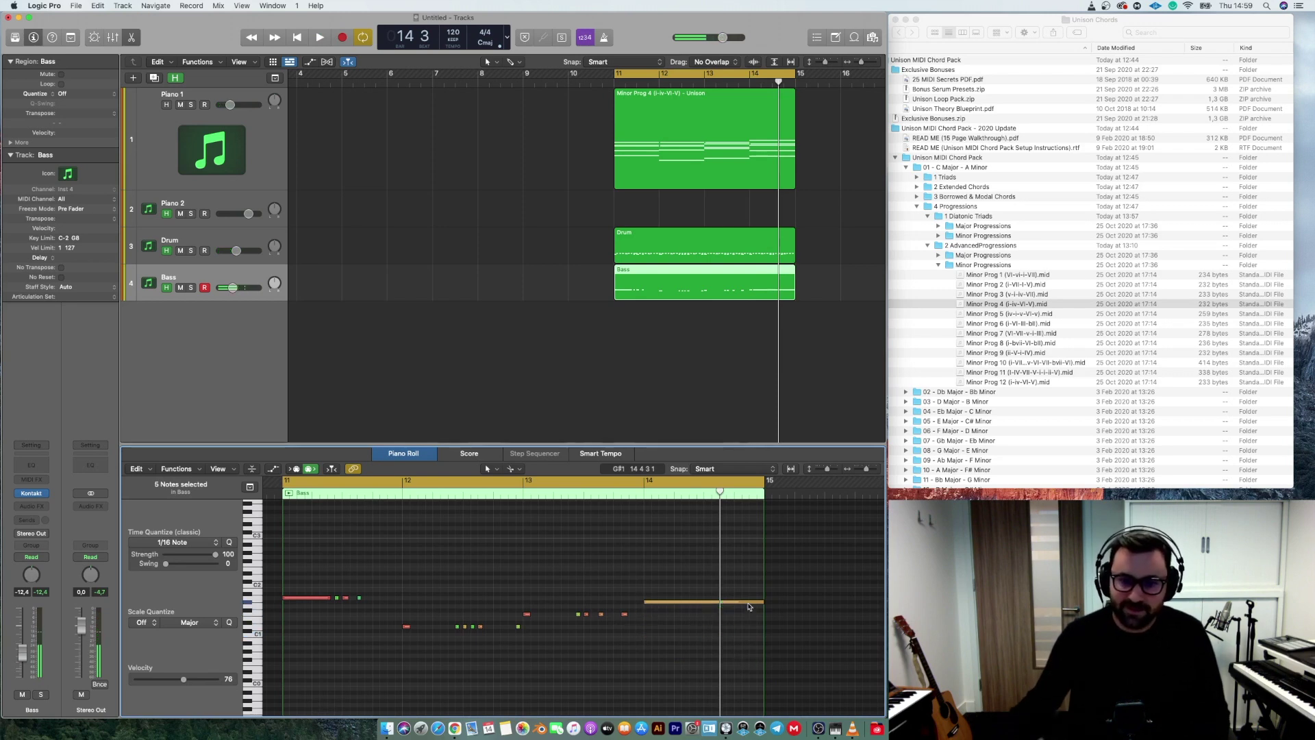
pyautogui.press('space')
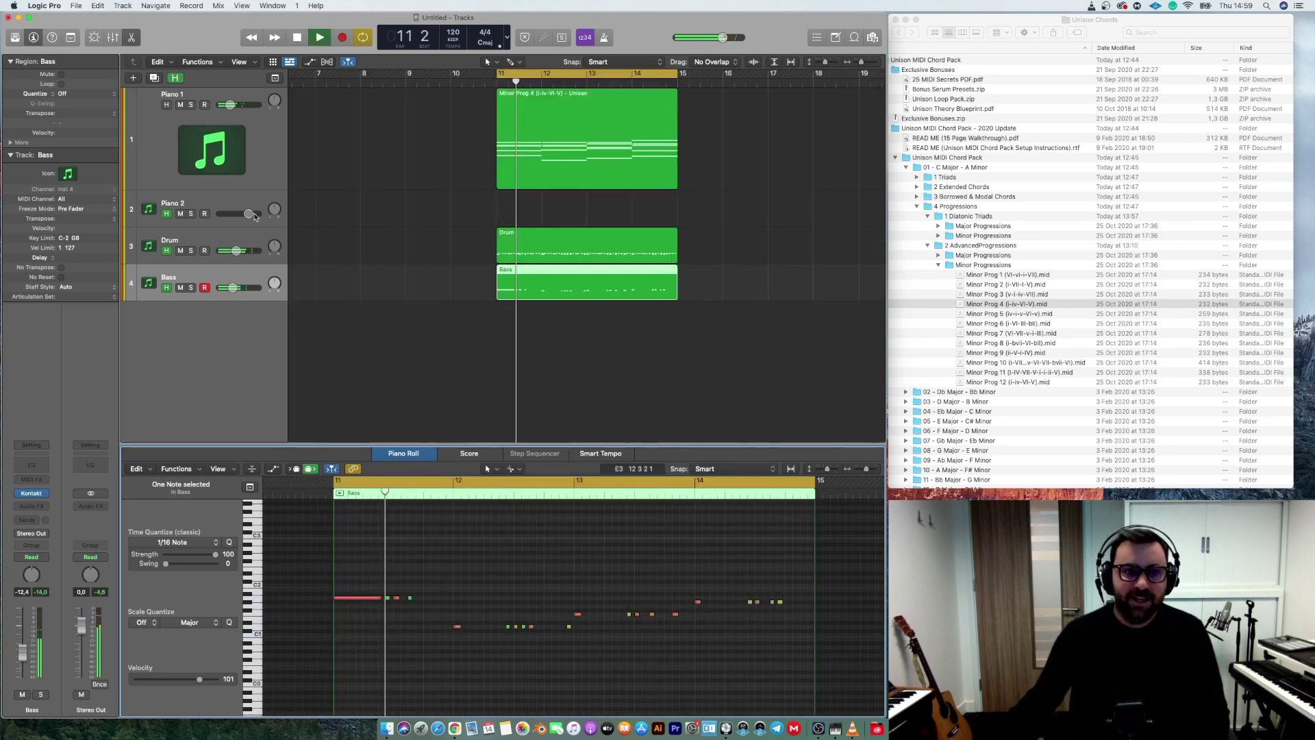
pyautogui.click(213, 199)
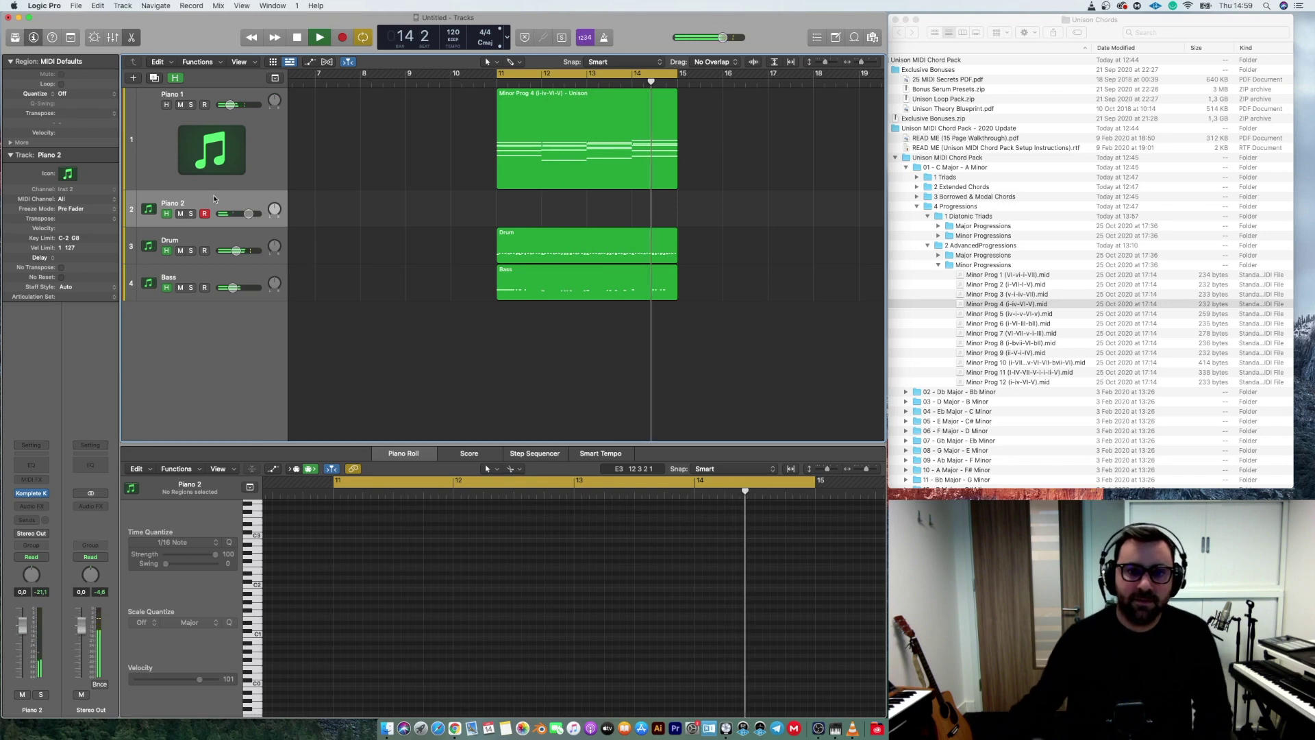
pyautogui.press('space')
# Step: Examine the rhythmic note pattern of the Bass region in the Piano Roll
pyautogui.click(545, 283)
pyautogui.click(654, 575)
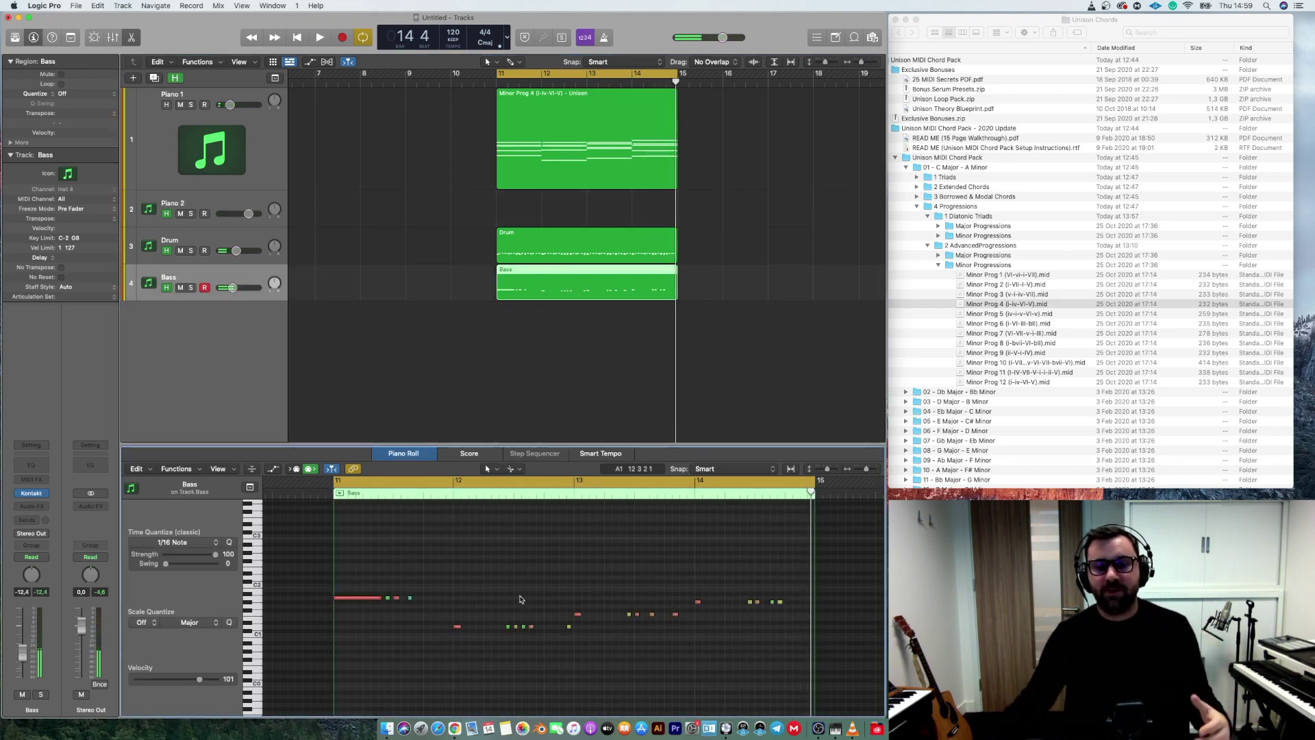
pyautogui.click(523, 342)
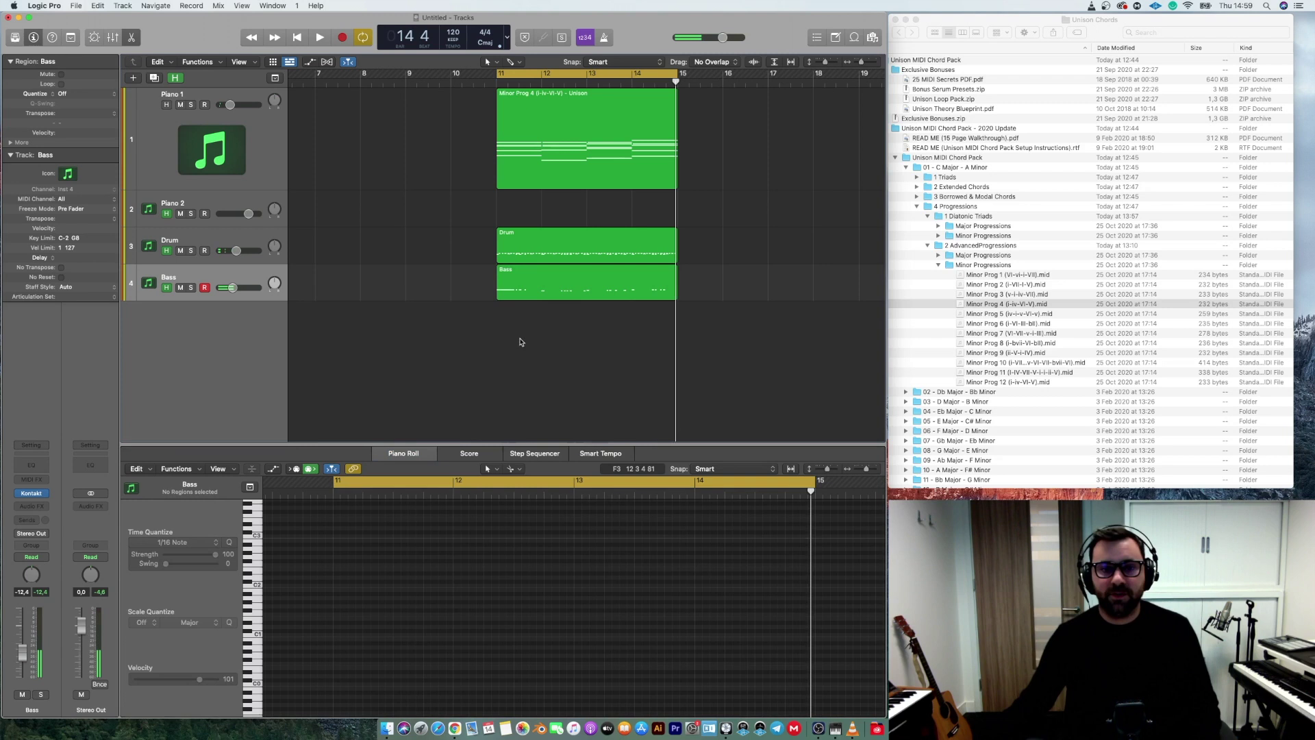
pyautogui.click(531, 296)
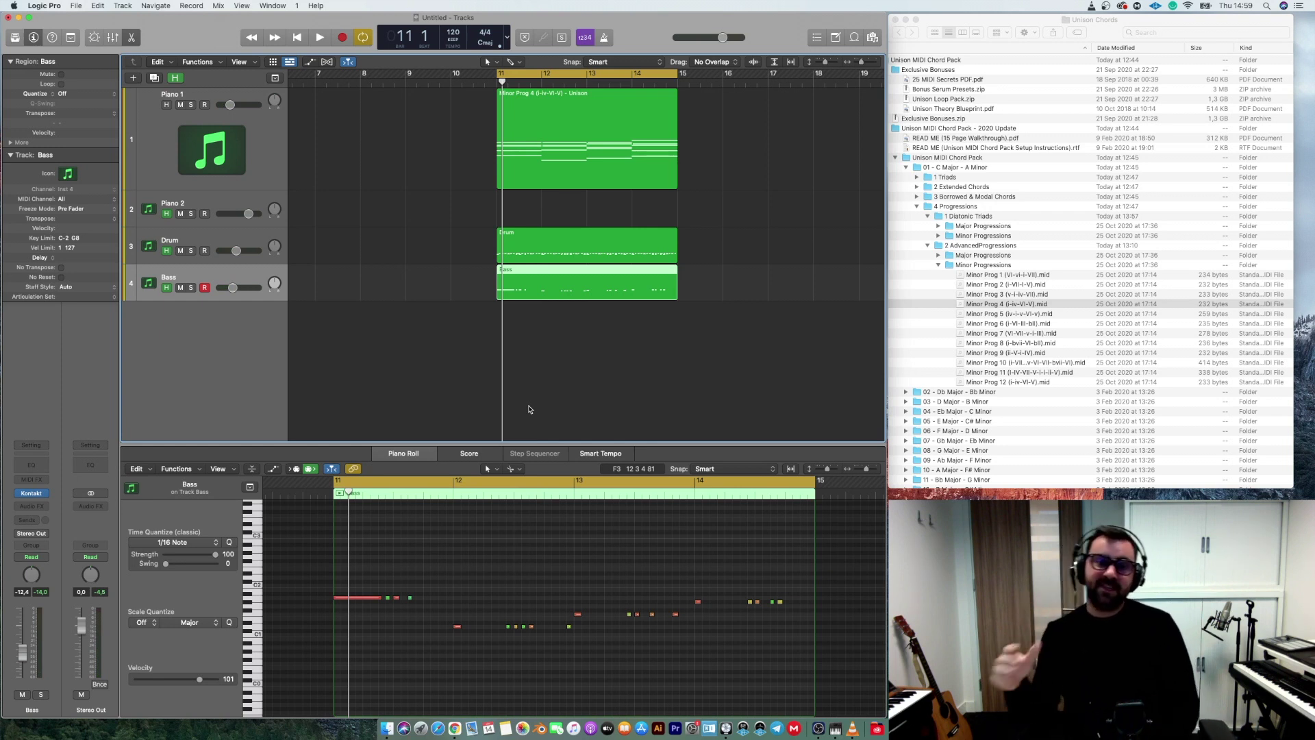
# Step: Place Minor Prog 5 from the C Major - A Minor pack at bar 18 on Piano 1, cycle bars 18 to 22, and audition it
pyautogui.click(1006, 304)
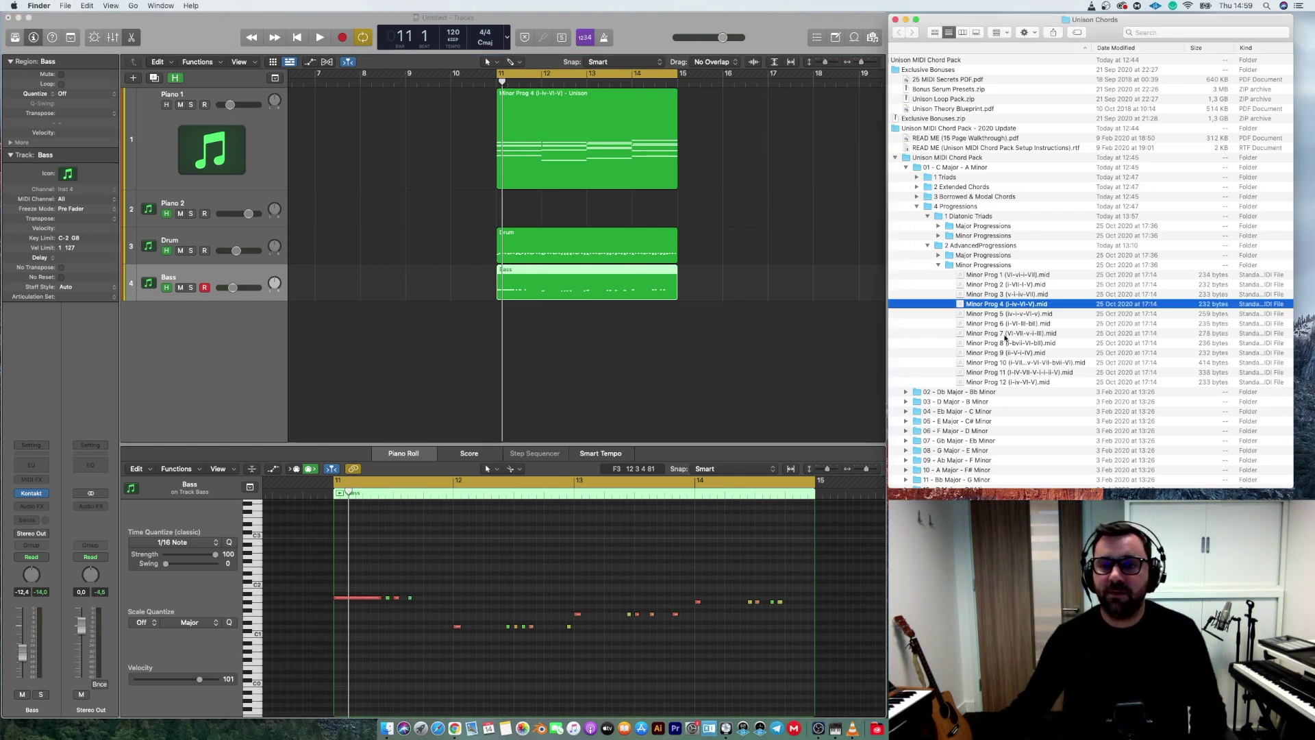
pyautogui.hscroll(-2, 1014, 322)
pyautogui.hscroll(2, 719, 289)
pyautogui.hscroll(5, 719, 289)
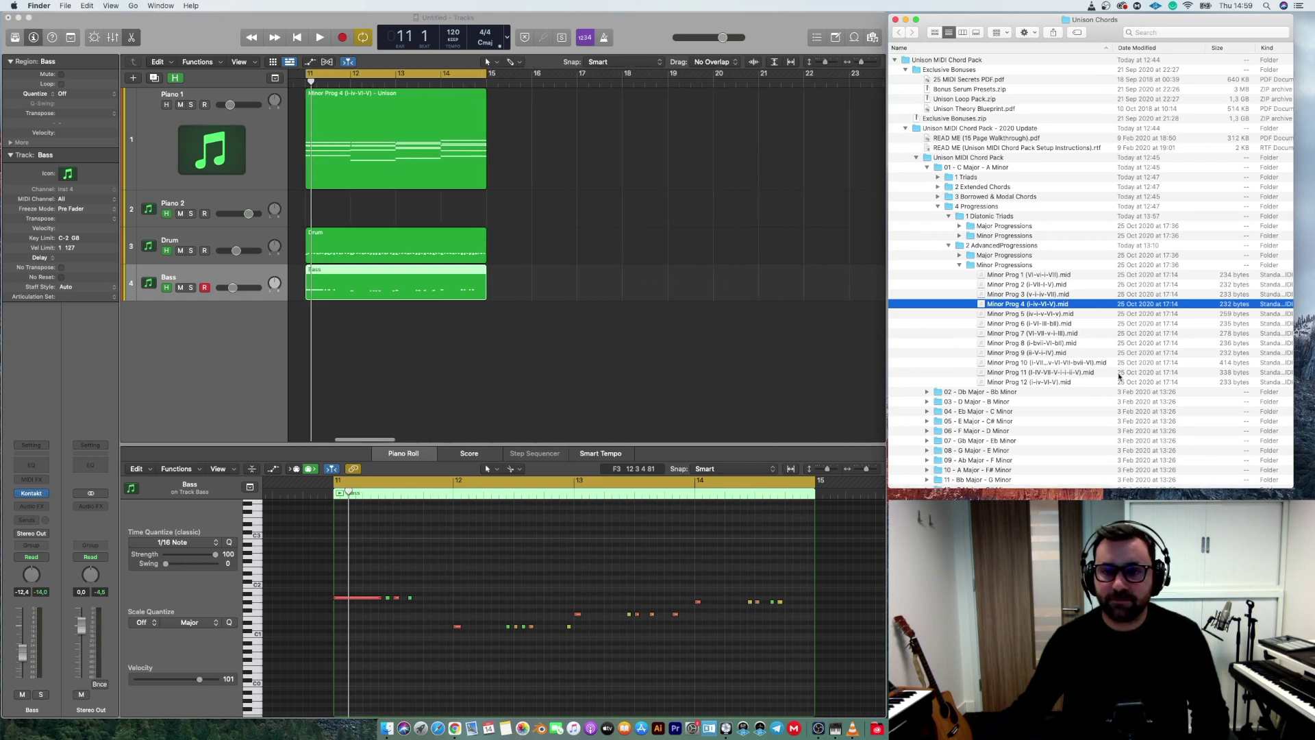
pyautogui.moveTo(1035, 315); pyautogui.dragTo(625, 159)
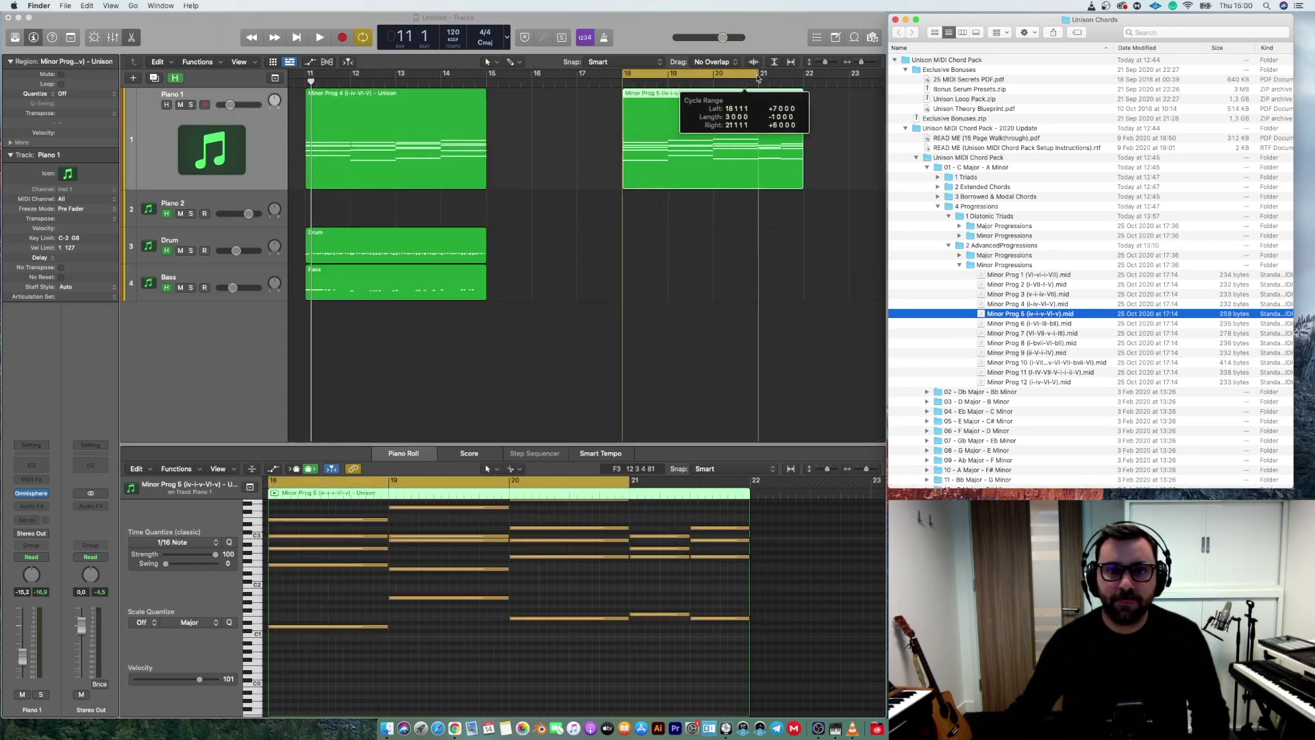
pyautogui.click(632, 81)
pyautogui.press('space')
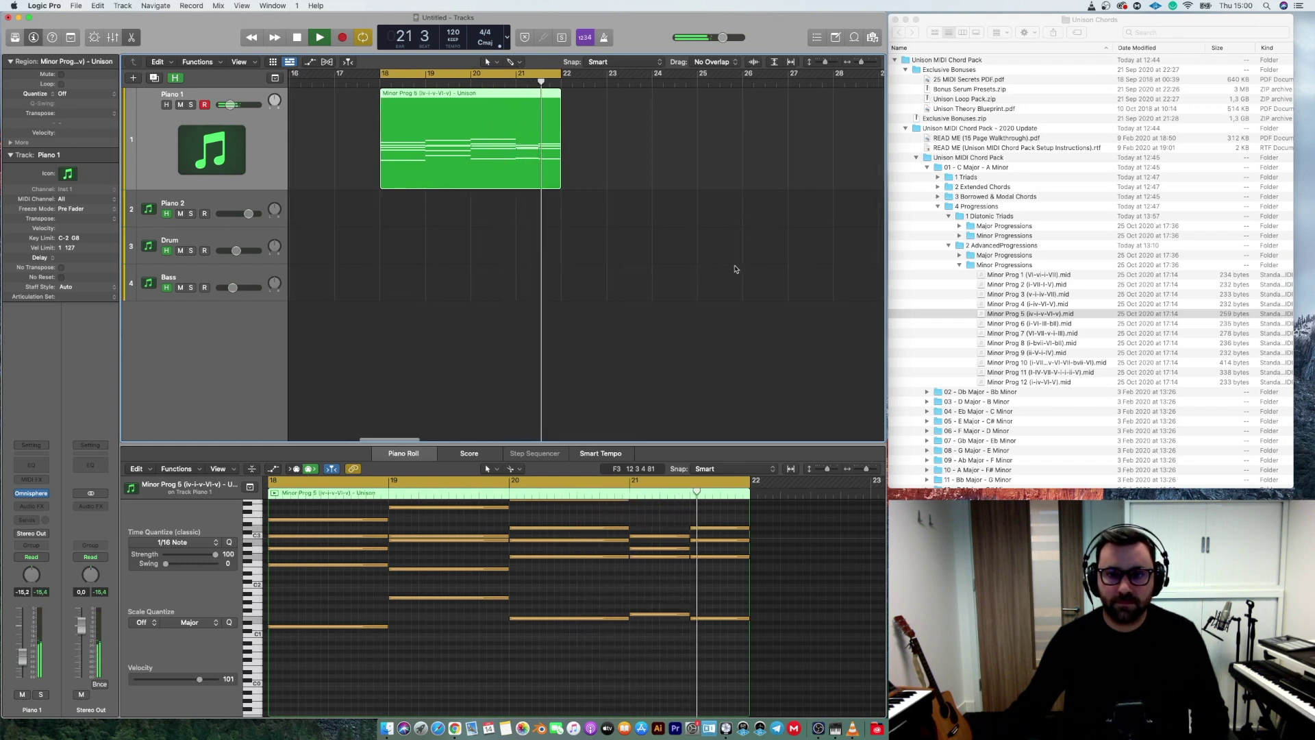
pyautogui.press('space')
# Step: Place Minor Prog 6 at bar 22 on Piano 1, extend the cycle to bar 26, and play both progressions
pyautogui.click(1037, 324)
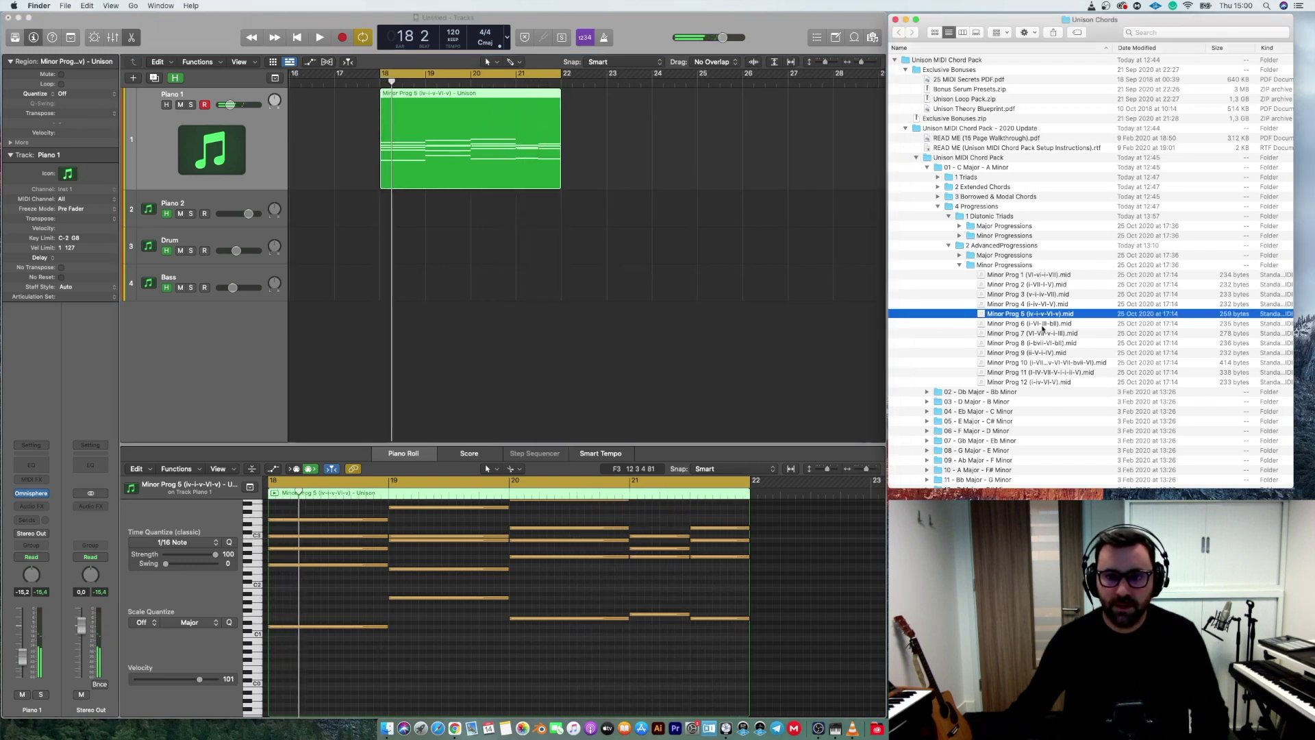
pyautogui.moveTo(1037, 325); pyautogui.dragTo(568, 147)
pyautogui.moveTo(559, 75); pyautogui.dragTo(748, 75)
pyautogui.press('space')
pyautogui.click(646, 279)
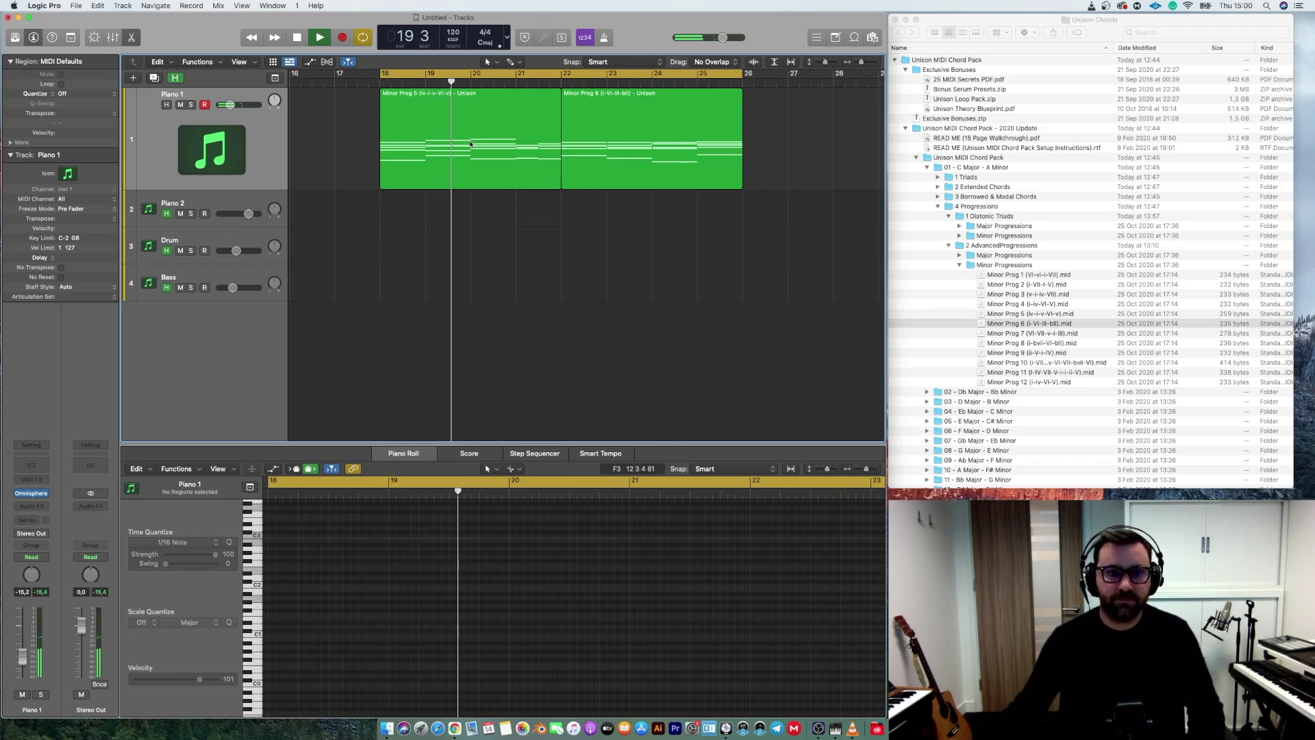
# Step: Examine the chord notes of Minor Prog 5 and Minor Prog 6 in the Piano Roll during playback, and stop playback
pyautogui.scroll(2, 617, 608)
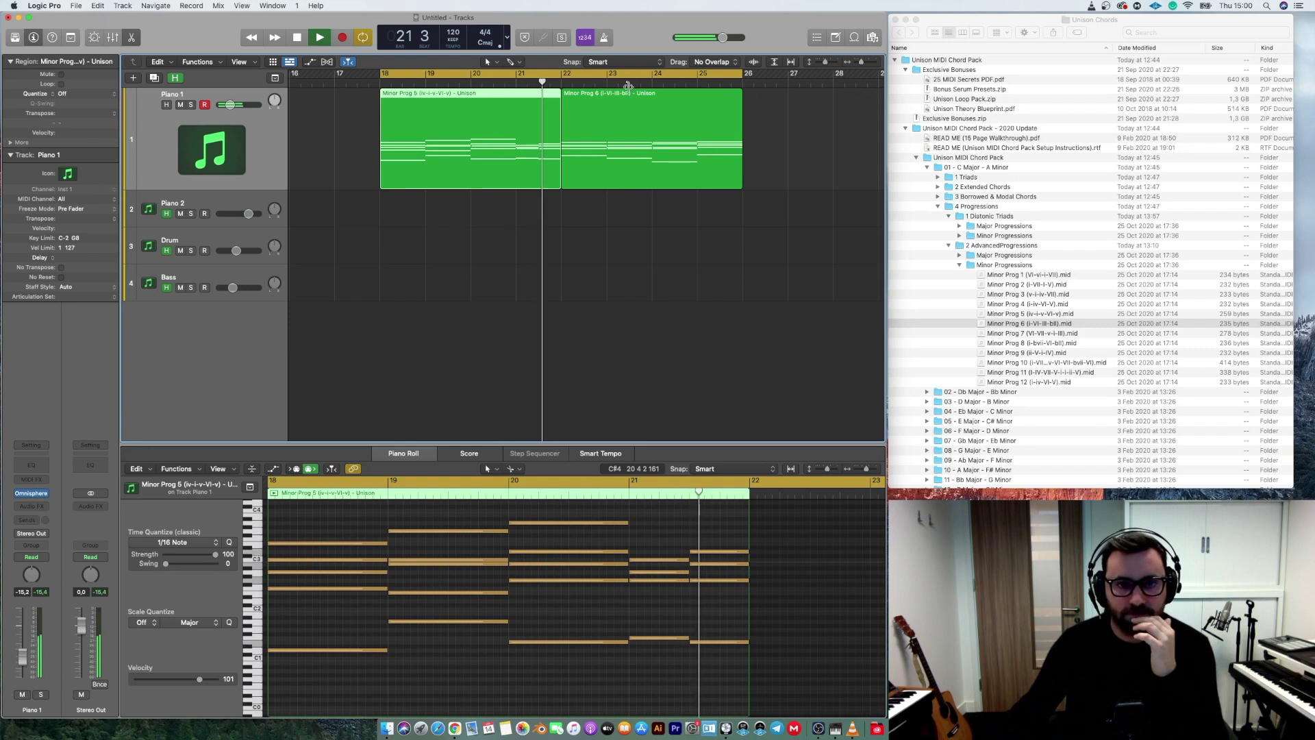
pyautogui.click(618, 114)
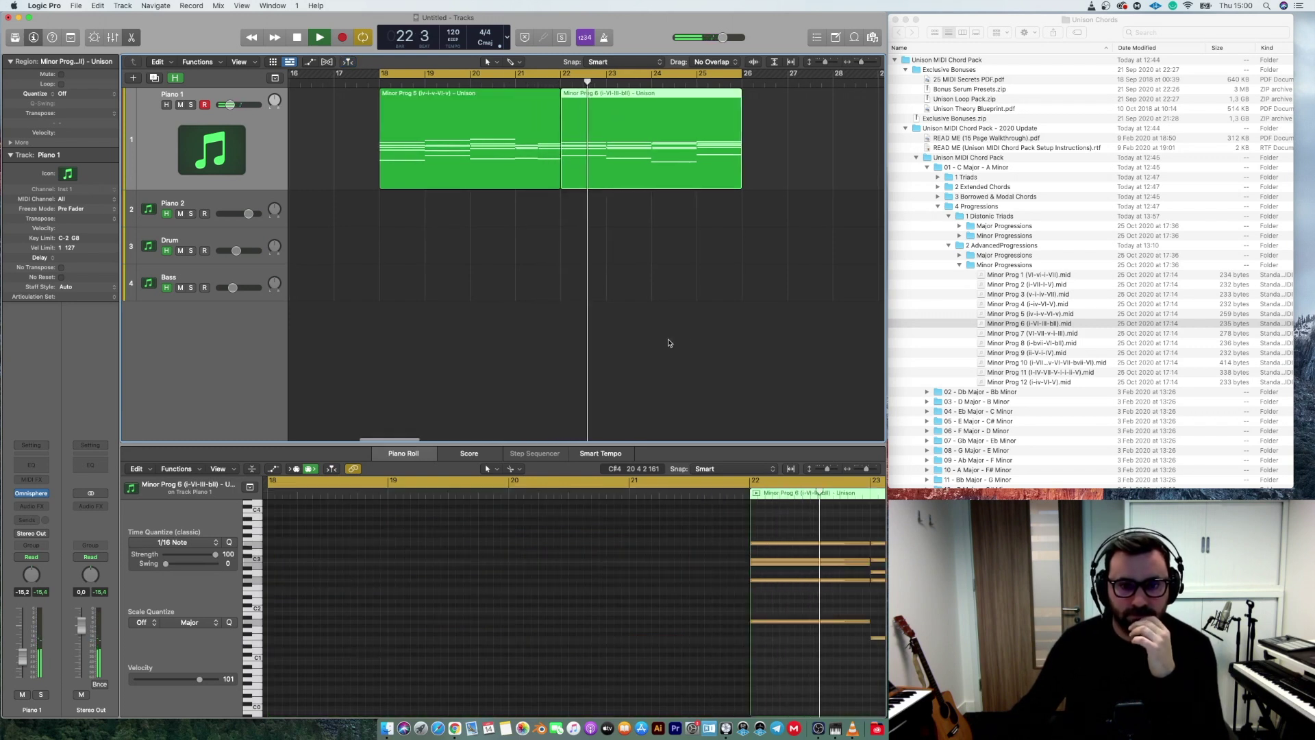
pyautogui.hscroll(2, 670, 345)
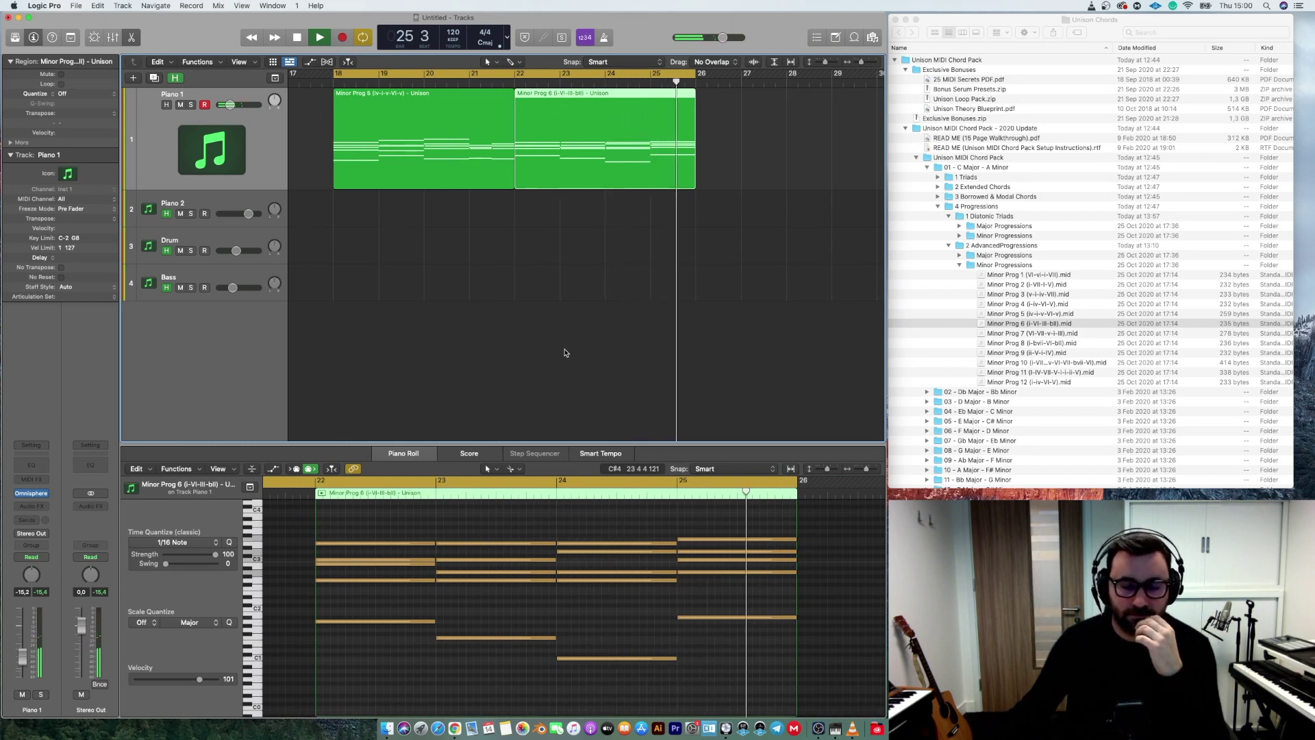
pyautogui.press('space')
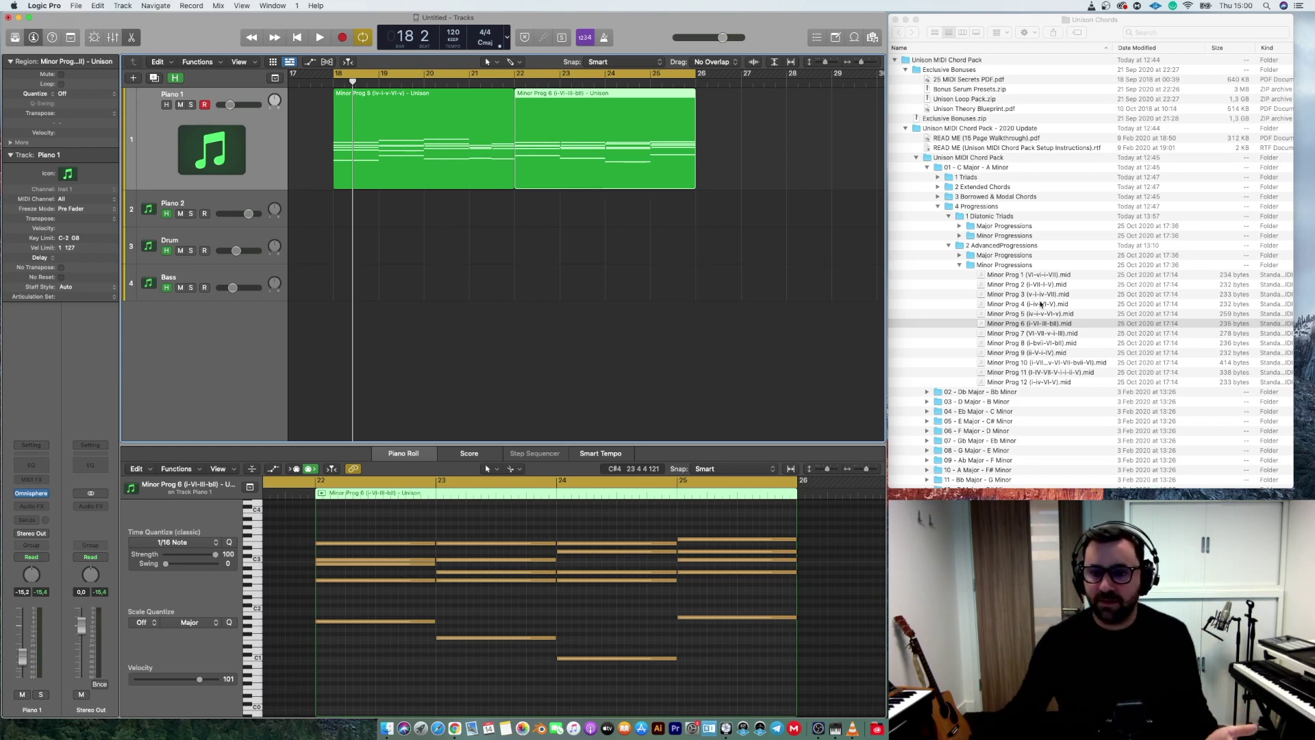
# Step: Expand the 07 - Gb Major - Eb Minor chord folder down to its 2 AdvancedProgressions contents
pyautogui.scroll(-2, 1041, 304)
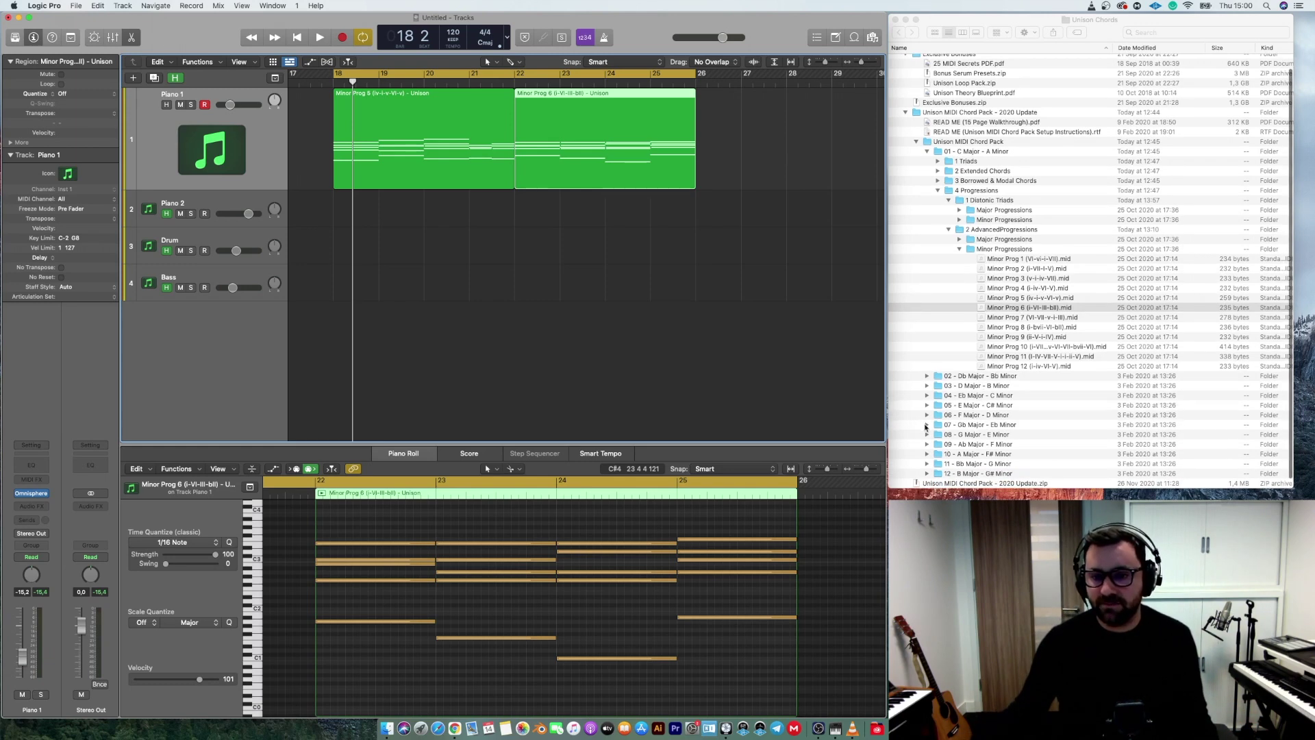
pyautogui.click(926, 425)
pyautogui.click(926, 425)
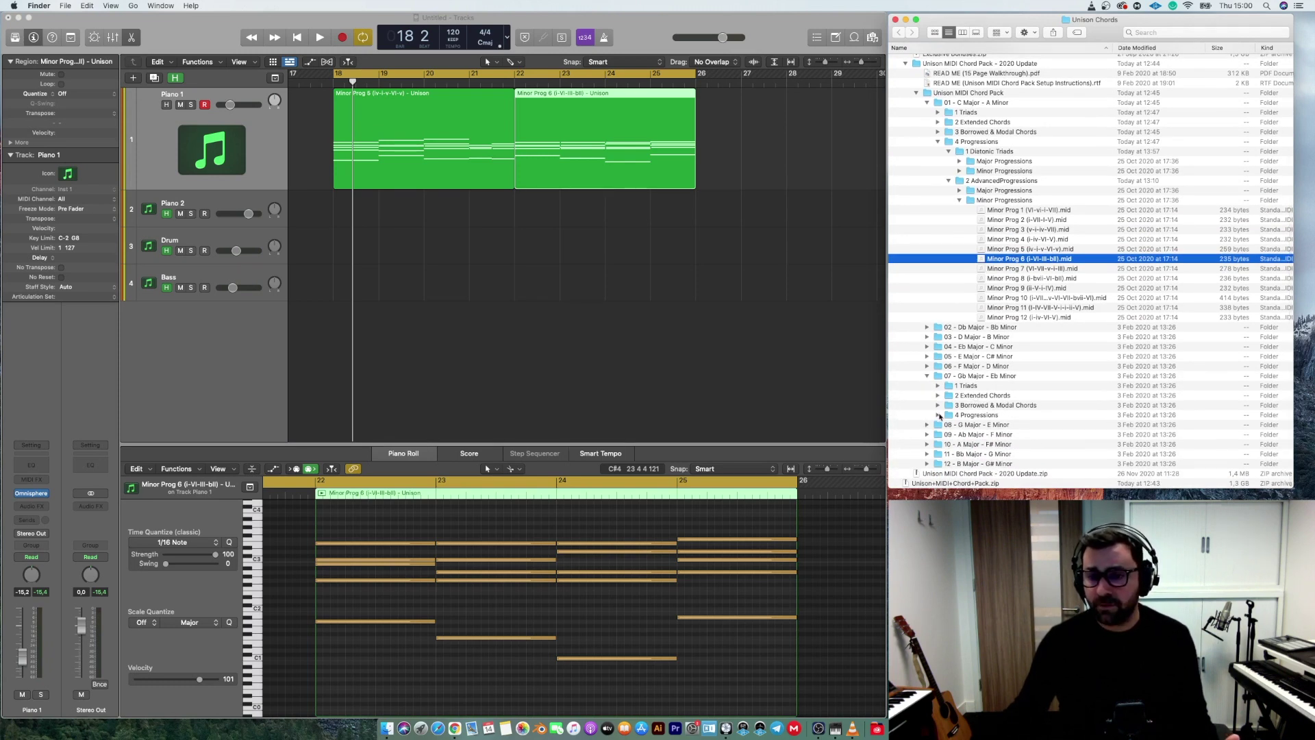
pyautogui.click(938, 415)
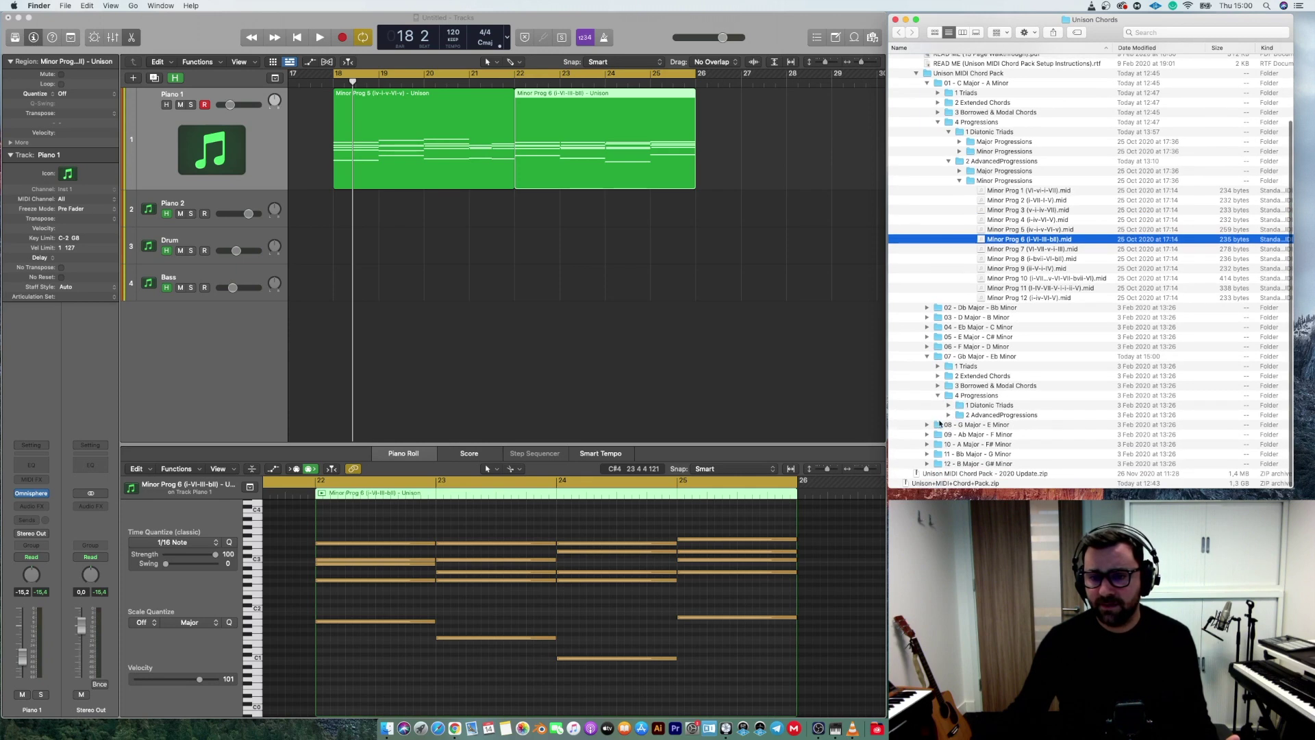
pyautogui.click(950, 415)
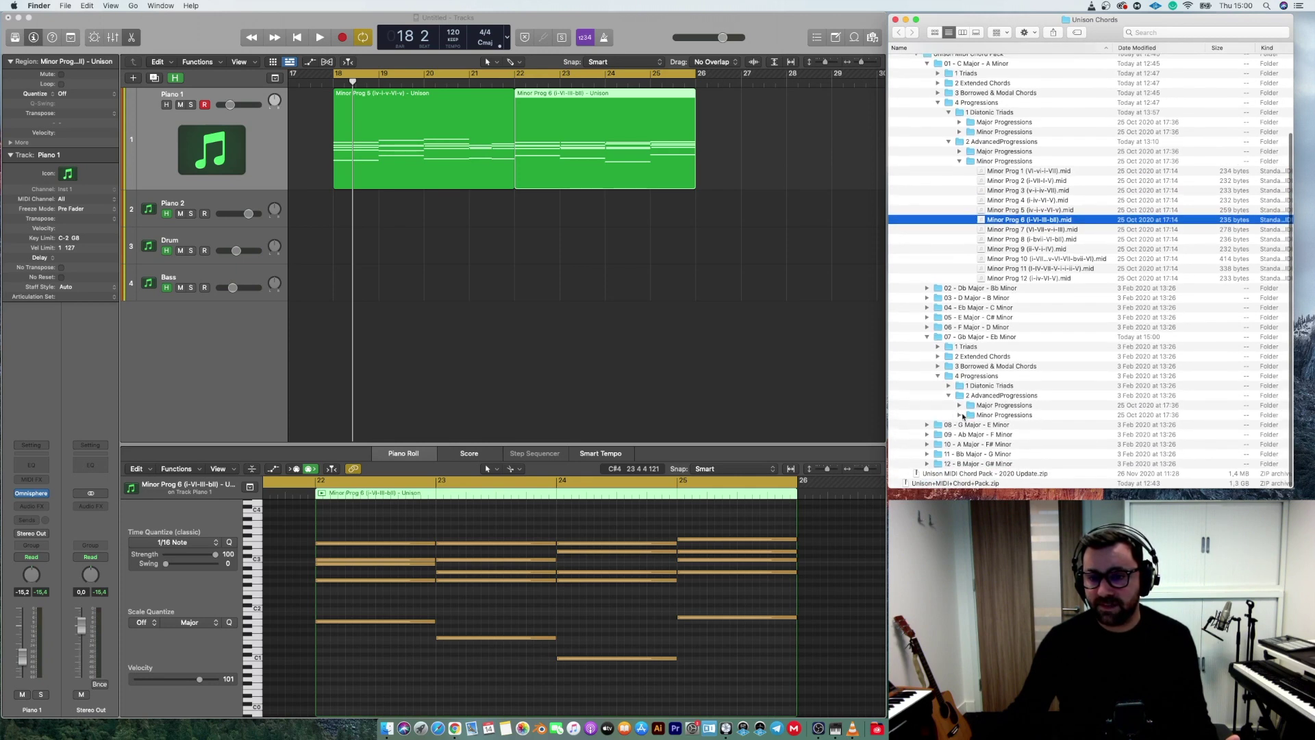
# Step: Place Minor Prog 8 from the Eb Minor advanced progressions at bar 26 on Piano 1 and extend the cycle to bar 30
pyautogui.click(959, 415)
pyautogui.moveTo(1004, 416); pyautogui.dragTo(690, 134)
pyautogui.moveTo(612, 77); pyautogui.dragTo(794, 93)
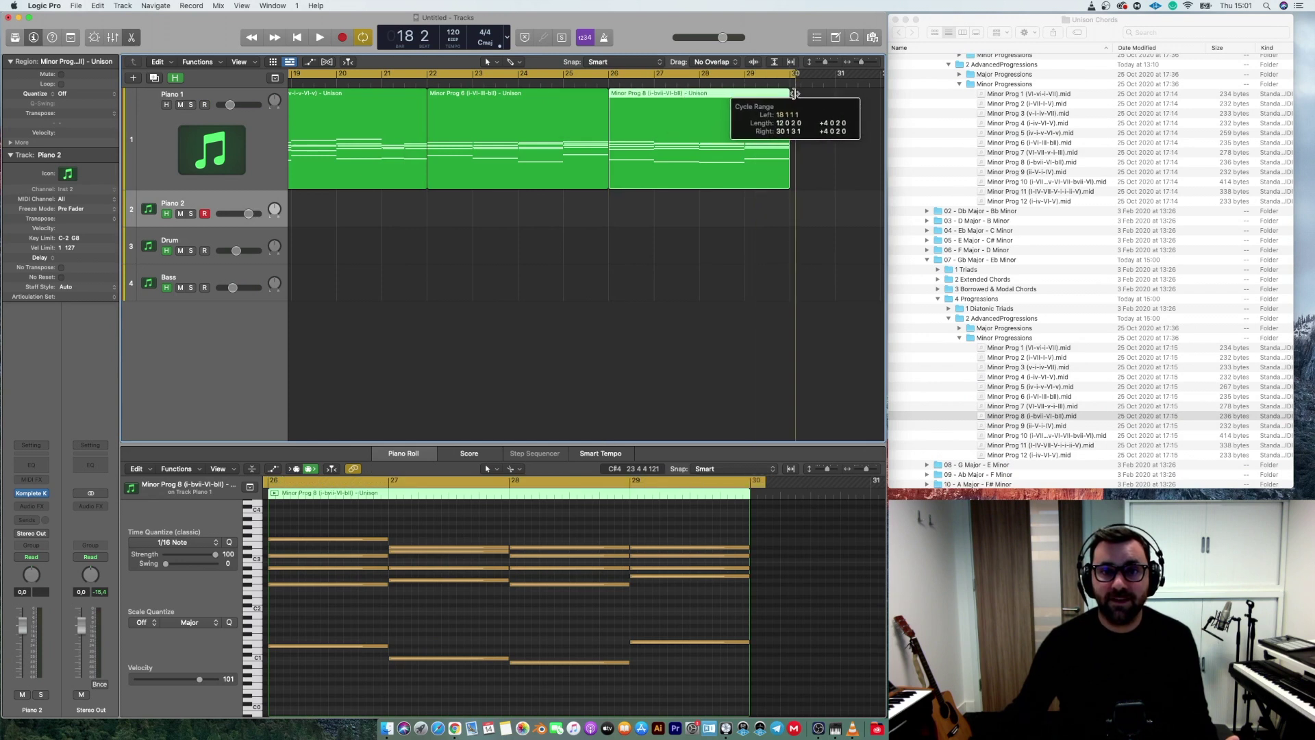
# Step: Set the cycle to start at bar 22 and audition Minor Prog 6 followed by the Eb Minor Minor Prog 8
pyautogui.hscroll(-3, 434, 75)
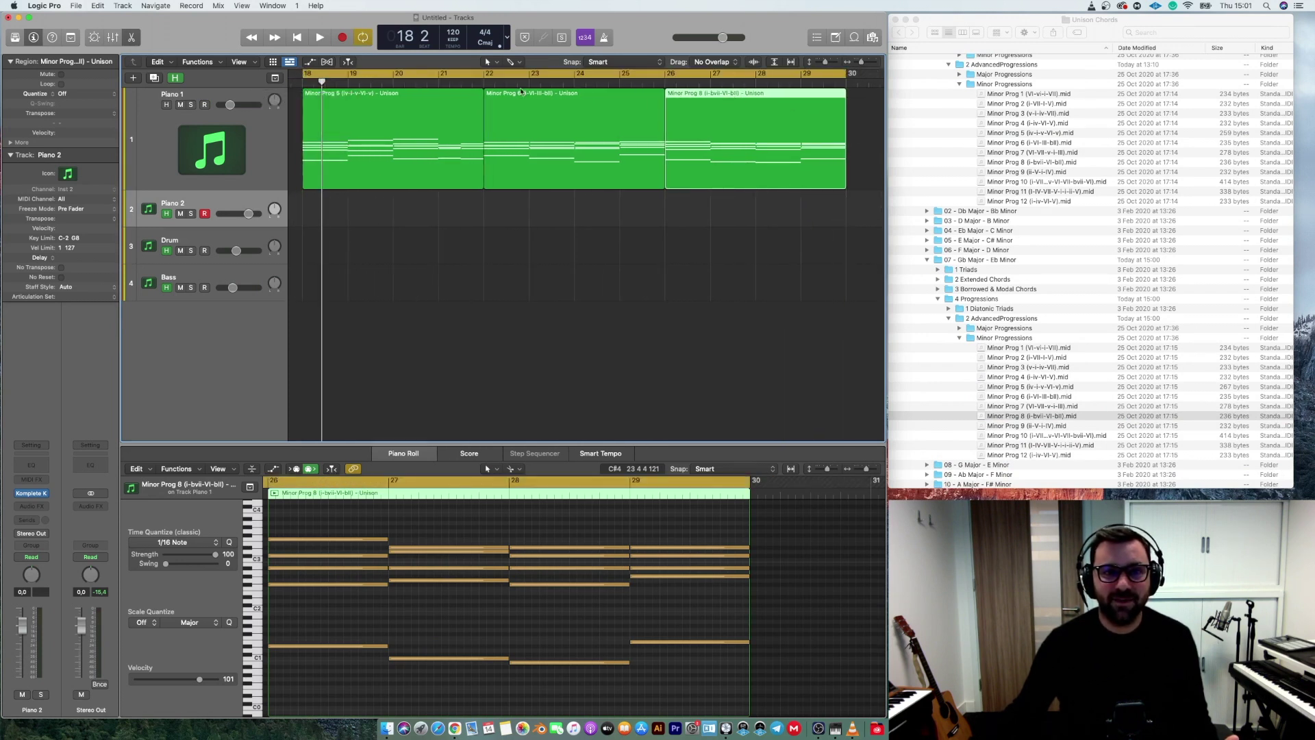
pyautogui.moveTo(302, 73); pyautogui.dragTo(487, 75)
pyautogui.press('space')
pyautogui.click(678, 268)
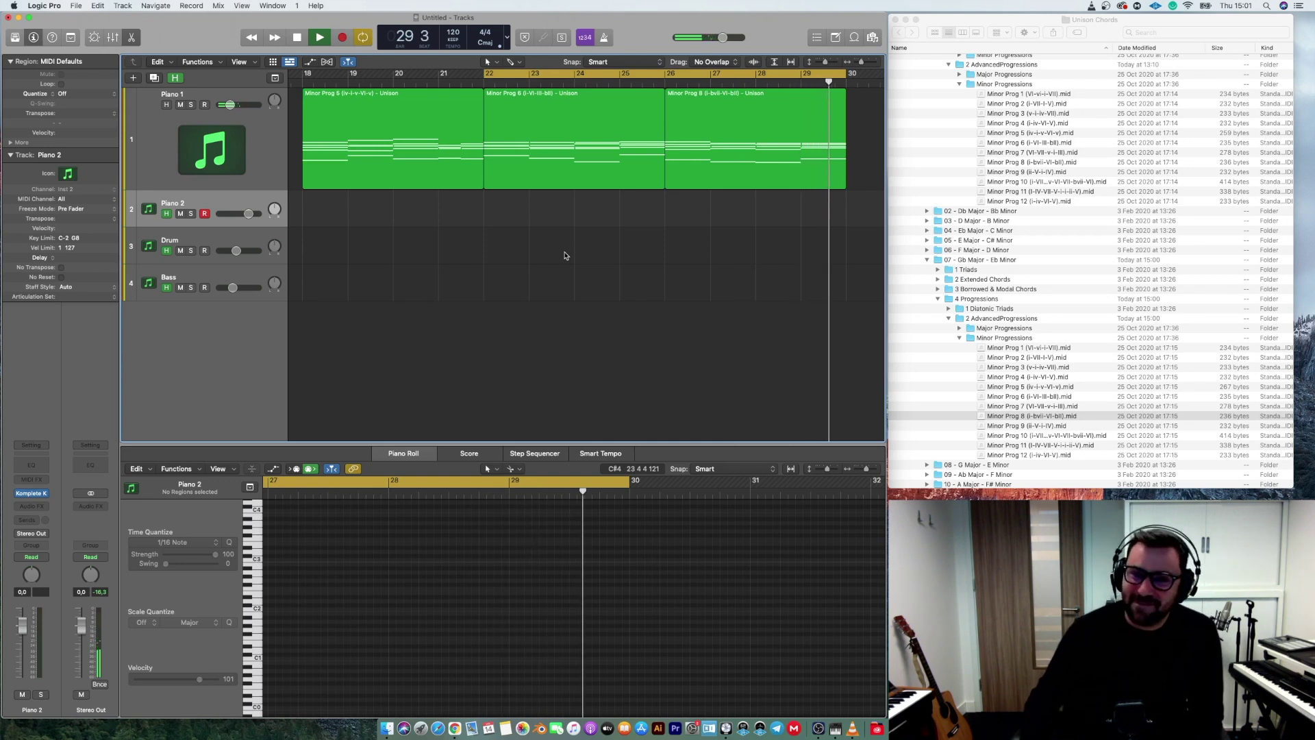
pyautogui.press('space')
# Step: Review the whole arrangement and collapse the advanced Minor Progressions folder under 01 - C Major - A Minor
pyautogui.keyDown('ctrl'); pyautogui.keyDown('alt'); pyautogui.click(537, 250); pyautogui.keyUp('alt'); pyautogui.keyUp('ctrl')
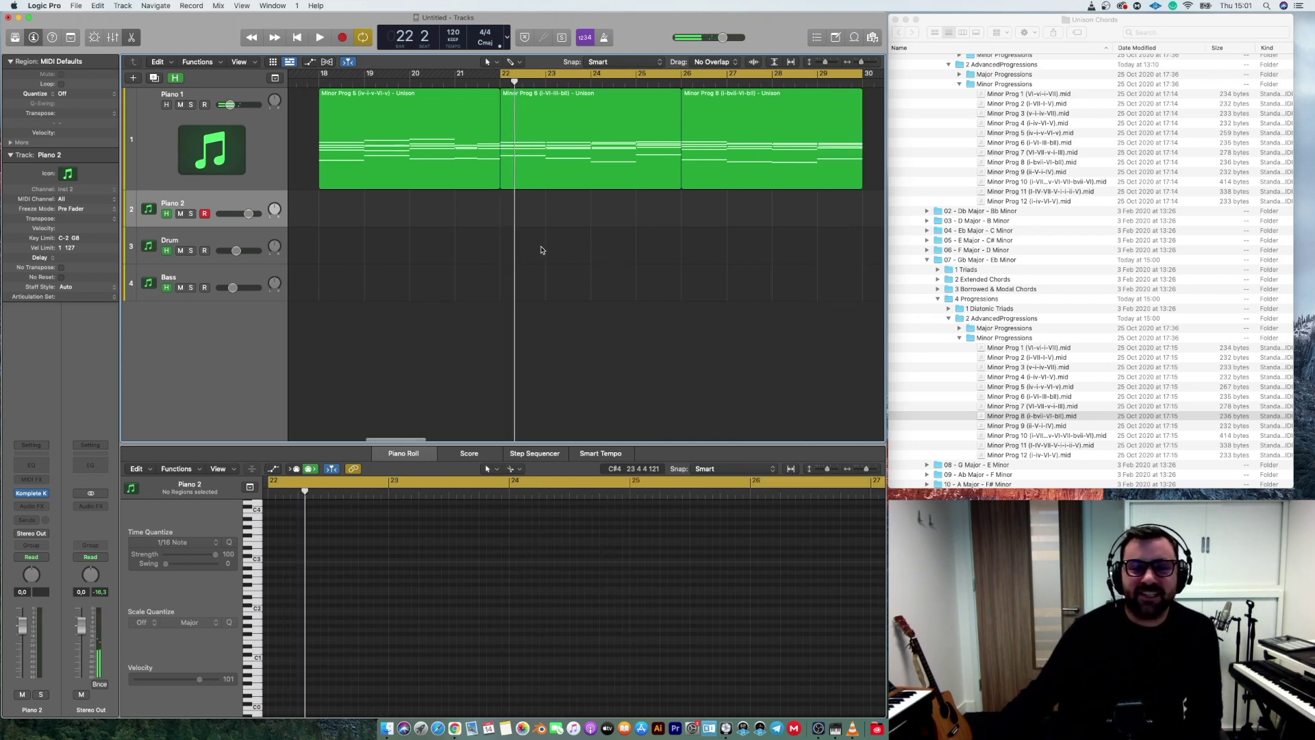
pyautogui.keyDown('ctrl'); pyautogui.keyDown('alt'); pyautogui.click(561, 265); pyautogui.keyUp('alt'); pyautogui.keyUp('ctrl')
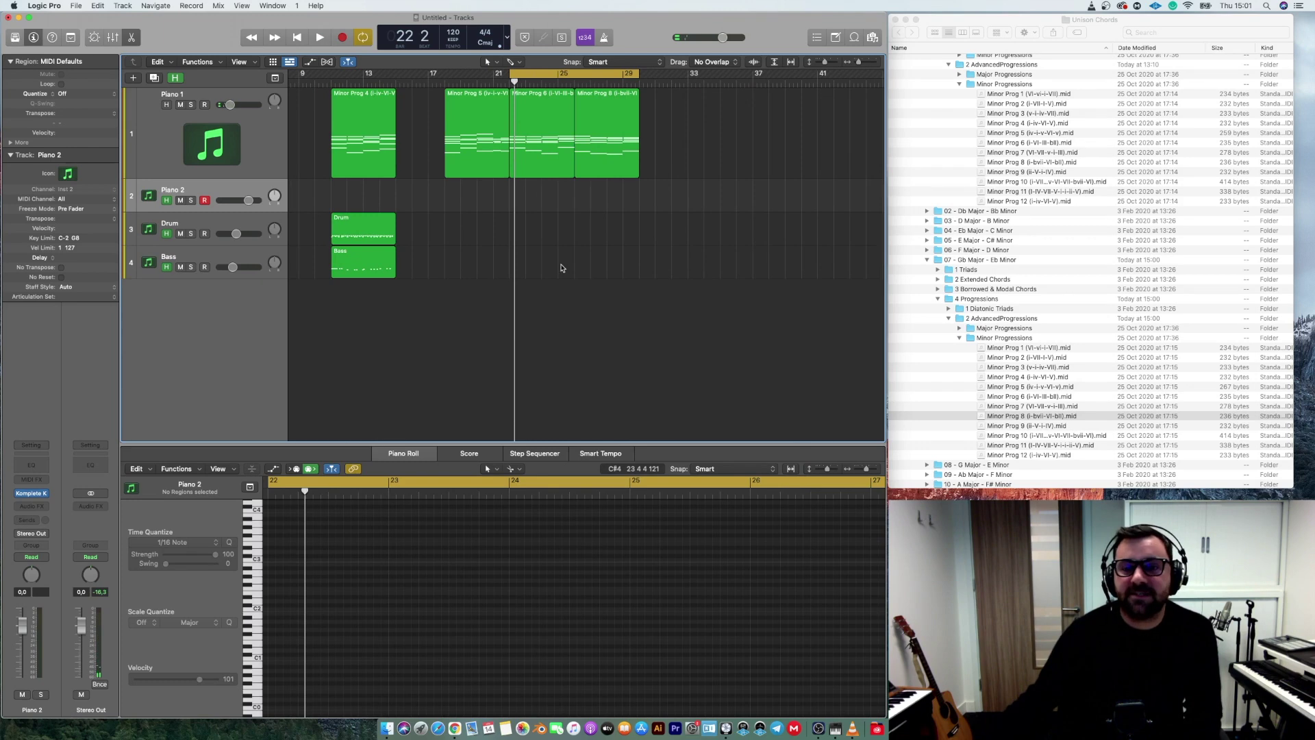
pyautogui.scroll(-3, 1013, 384)
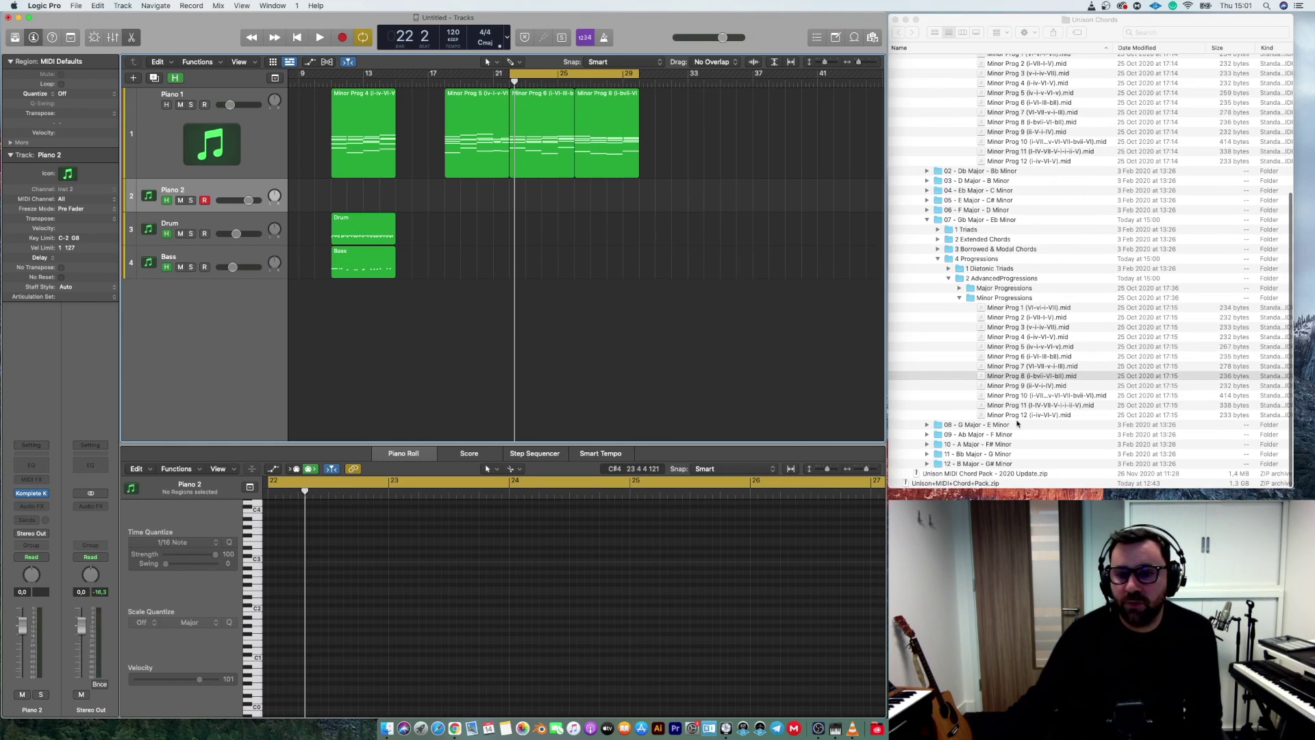
pyautogui.scroll(5, 1017, 423)
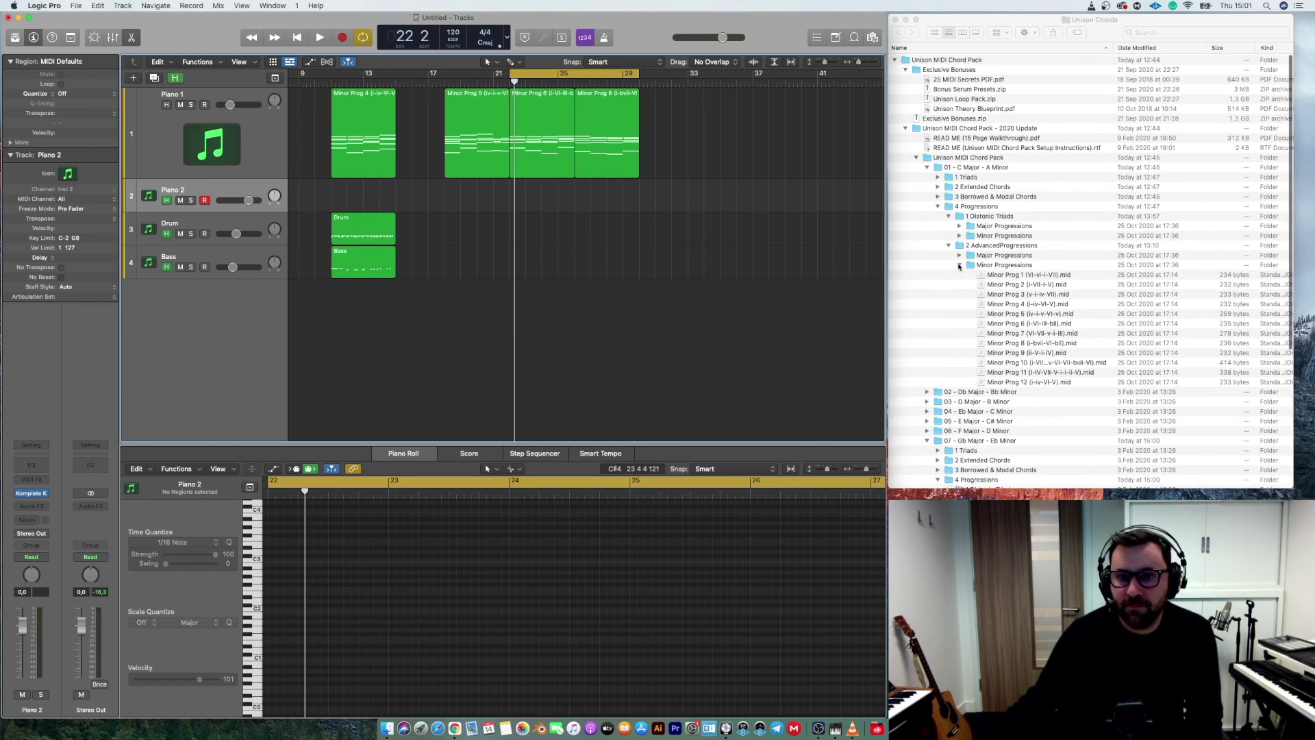
pyautogui.click(959, 266)
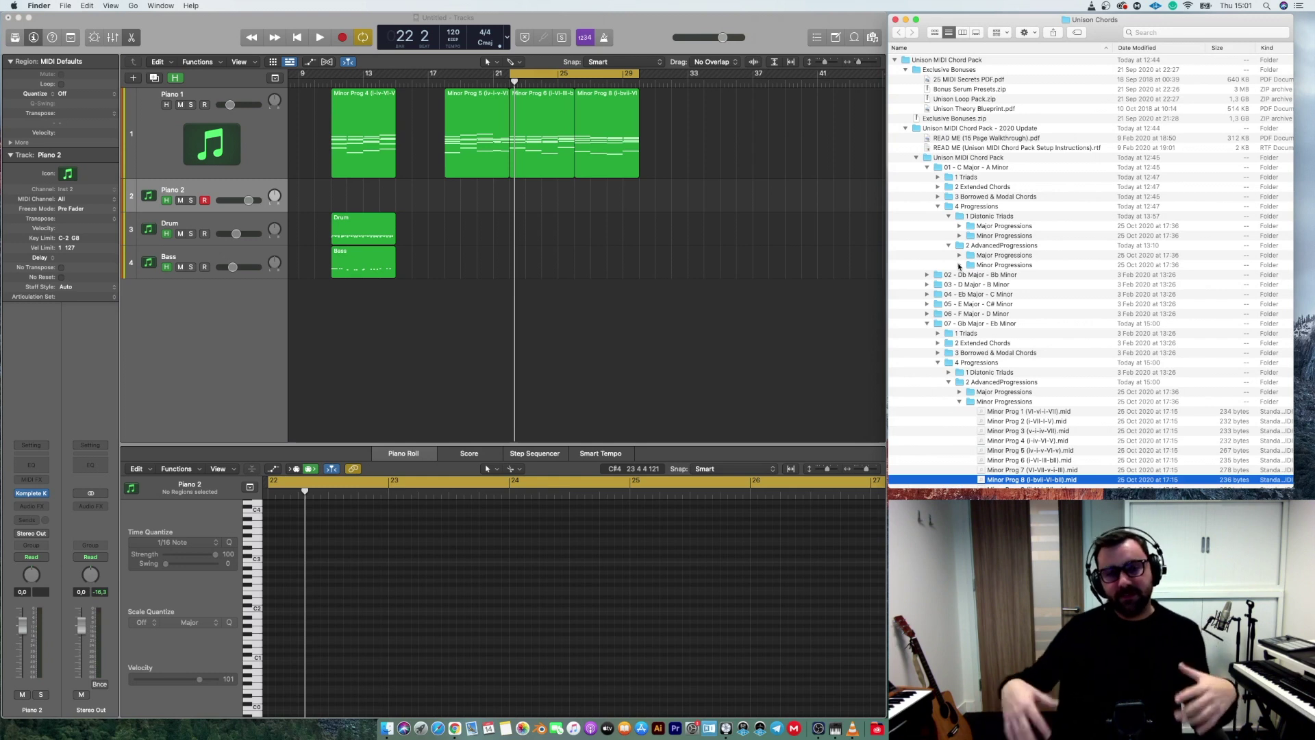